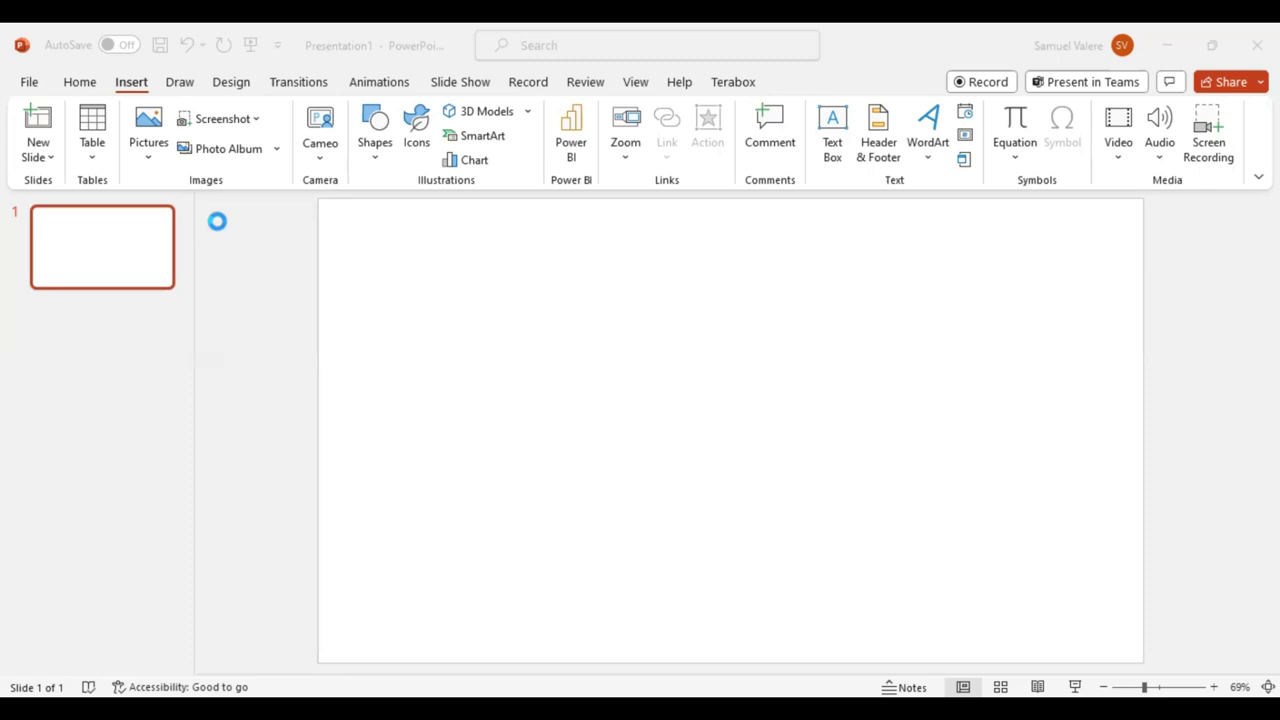
Step: Insert the stencil portrait screenshot, enlarge it to 7.38" by 4.92" and move it to the slide top
{"action": "scroll", "coordinate": [445, 243], "scroll_direction": "down", "scroll_amount": 3}
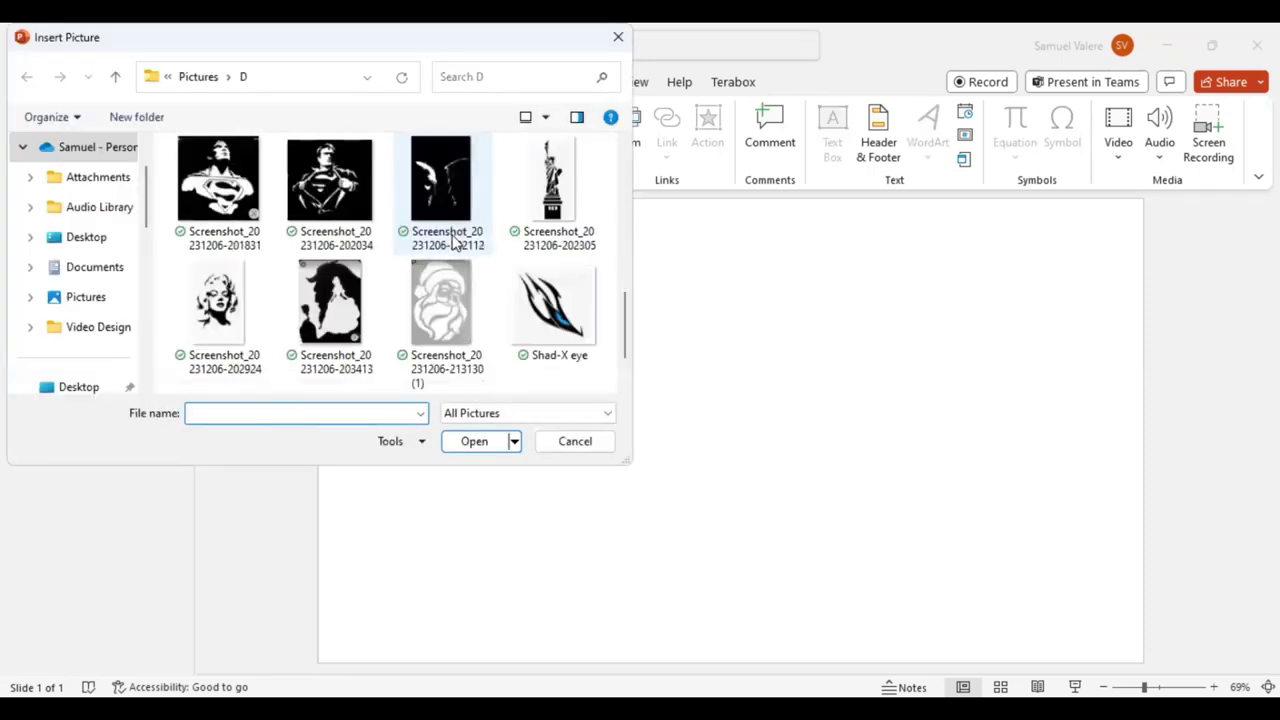
{"action": "scroll", "coordinate": [445, 243], "scroll_direction": "up", "scroll_amount": 3}
{"action": "double_click", "coordinate": [436, 315]}
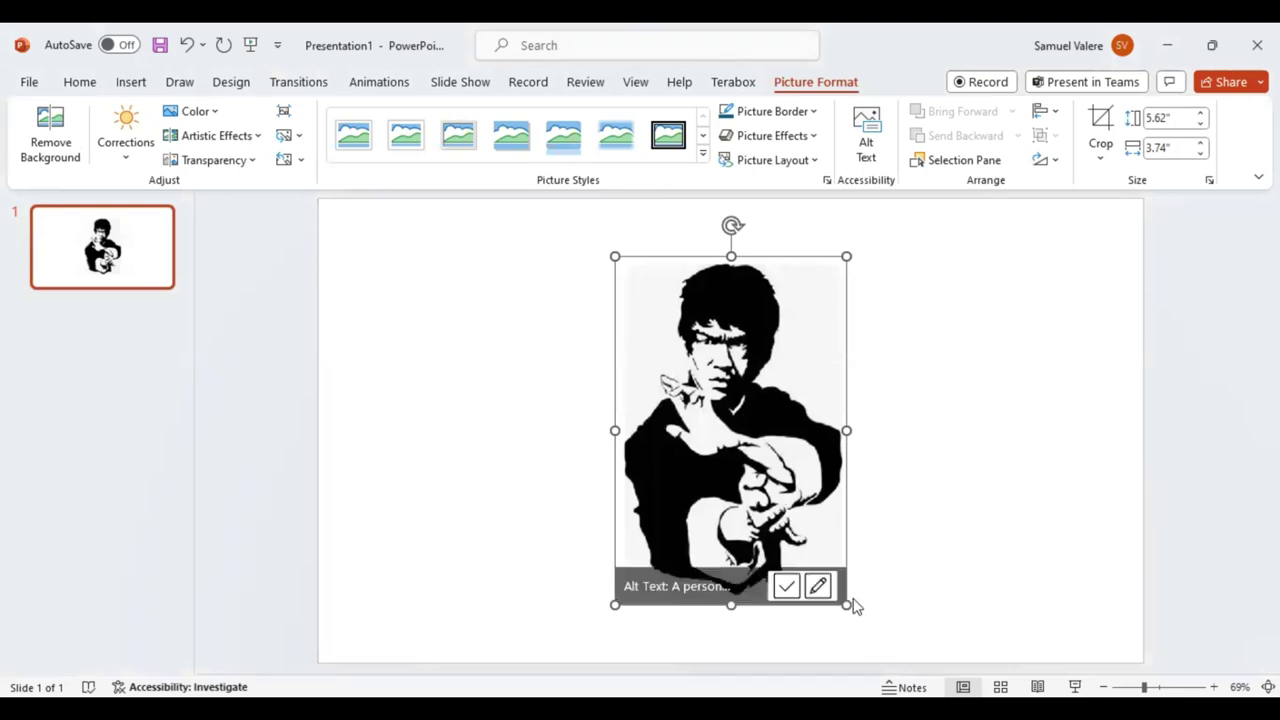
{"action": "left_click_drag", "start_coordinate": [852, 604], "coordinate": [898, 680]}
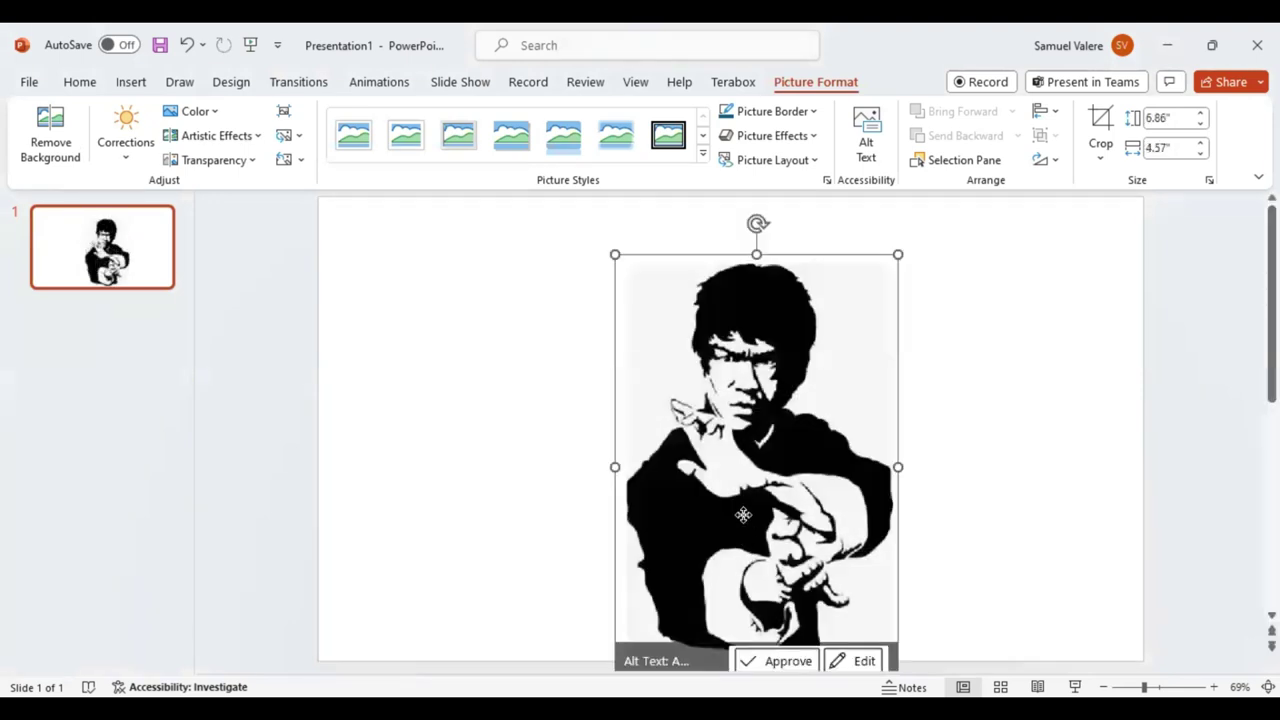
{"action": "left_click_drag", "start_coordinate": [743, 515], "coordinate": [739, 460]}
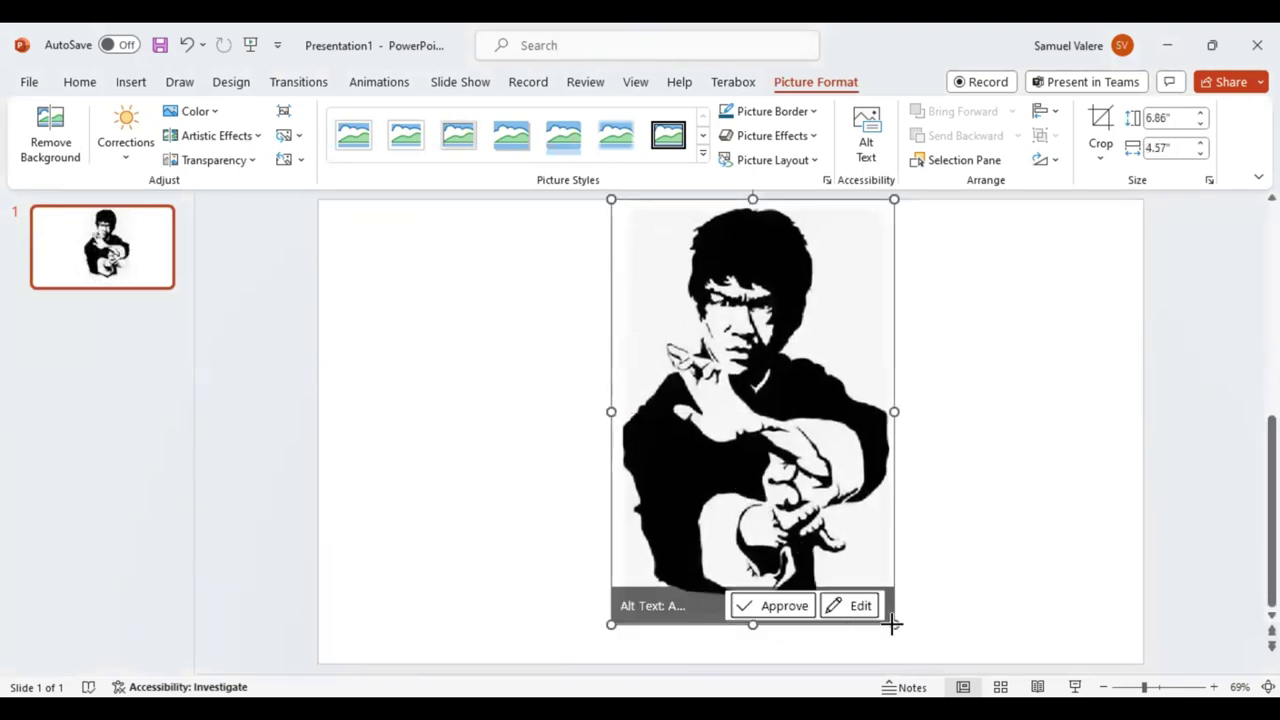
{"action": "left_click_drag", "start_coordinate": [892, 624], "coordinate": [915, 656]}
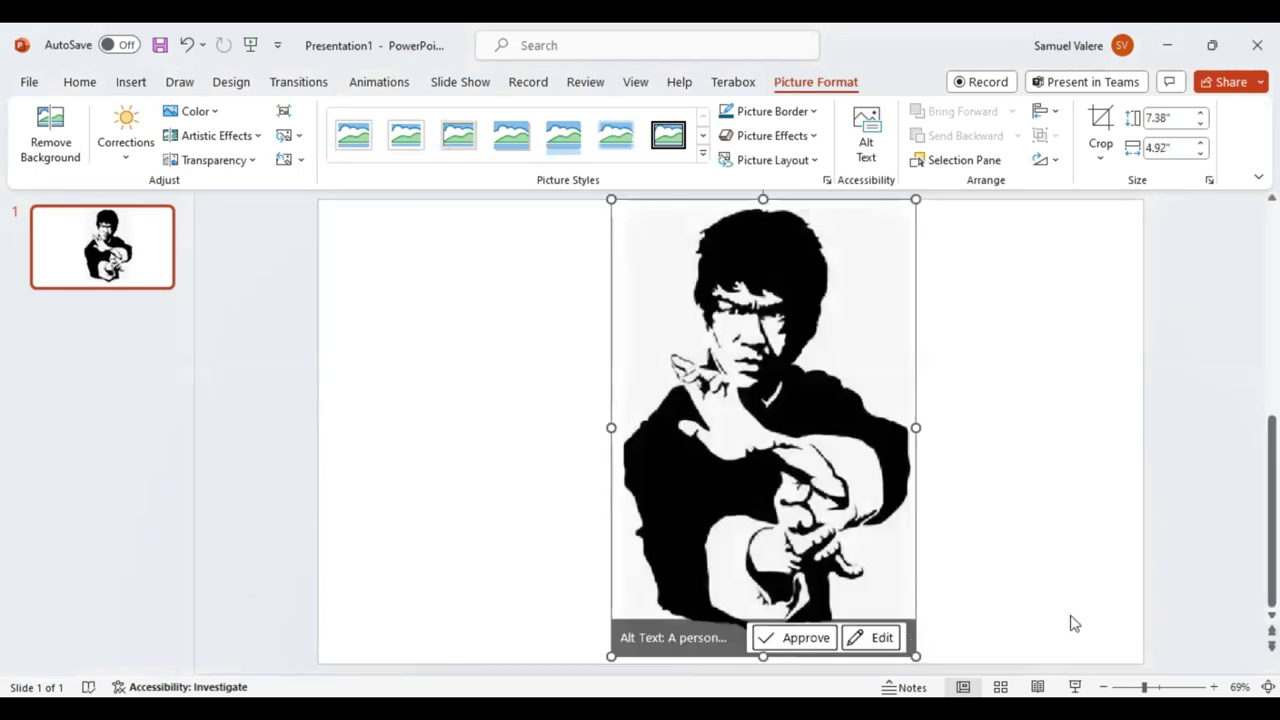
{"action": "left_click_drag", "start_coordinate": [815, 498], "coordinate": [815, 498]}
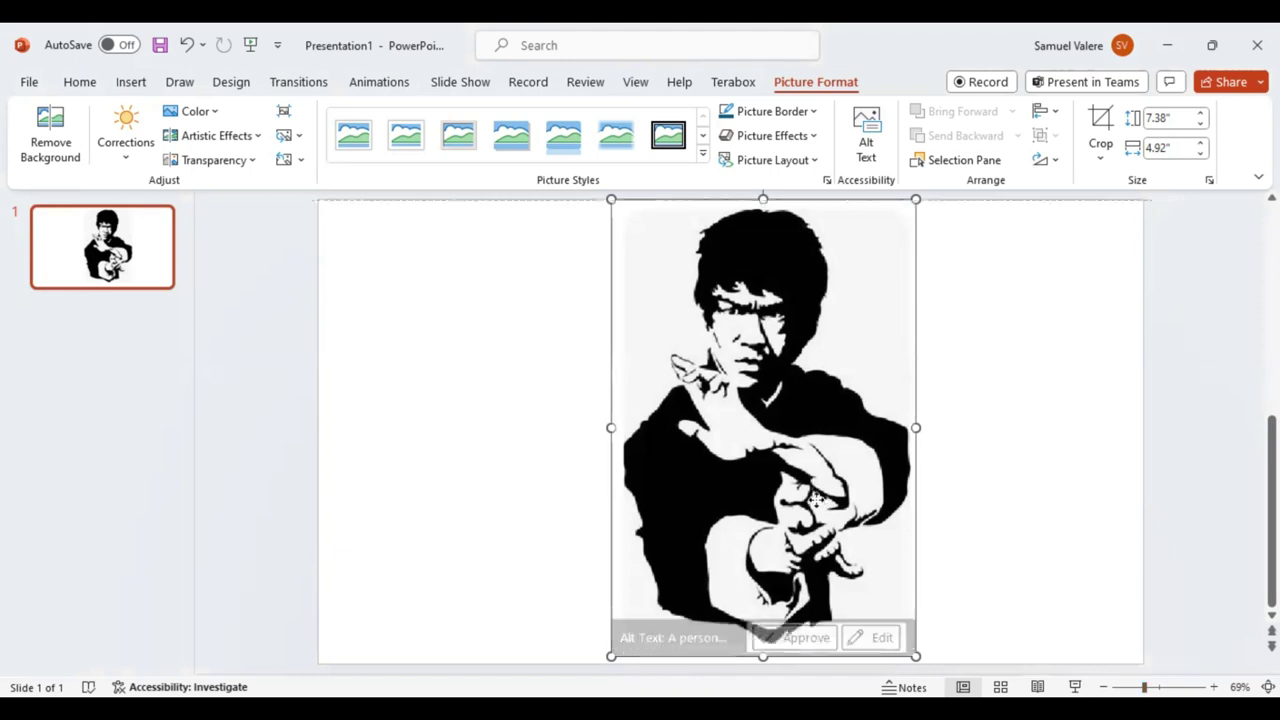
Step: Set the portrait's picture transparency to 69% in Format Picture, then deselect it
{"action": "right_click", "coordinate": [793, 381]}
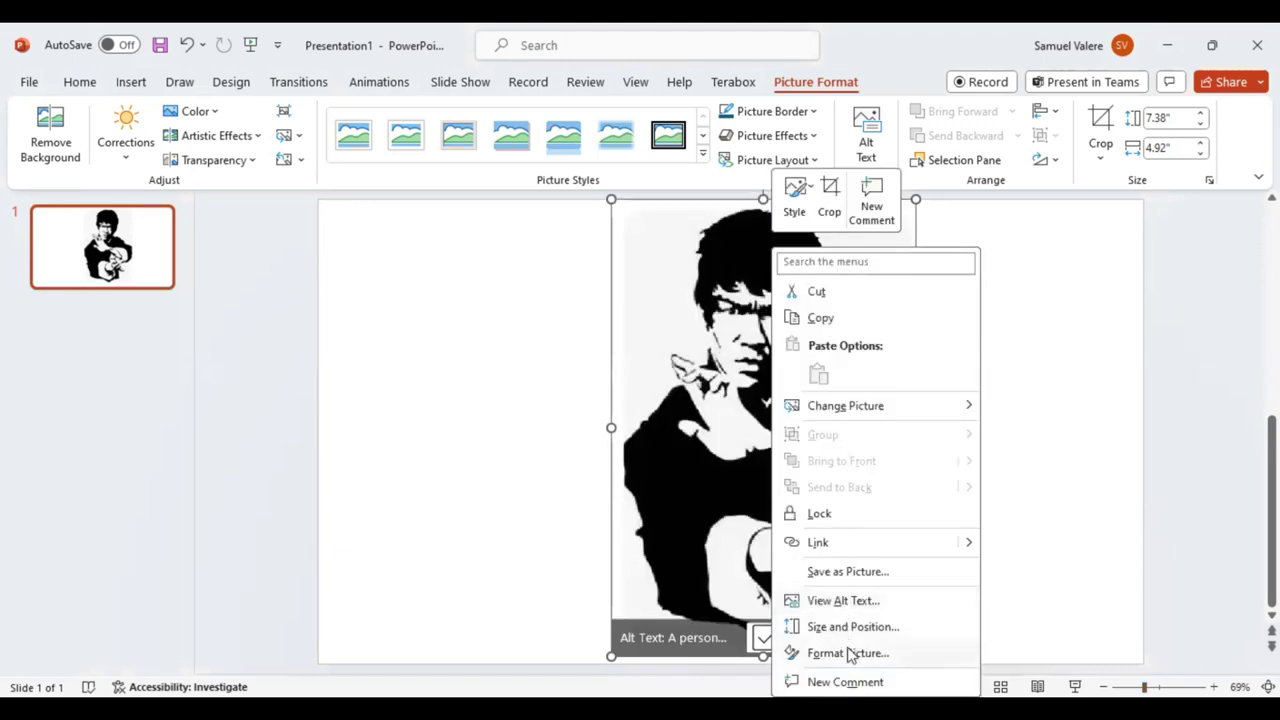
{"action": "left_click", "coordinate": [848, 655]}
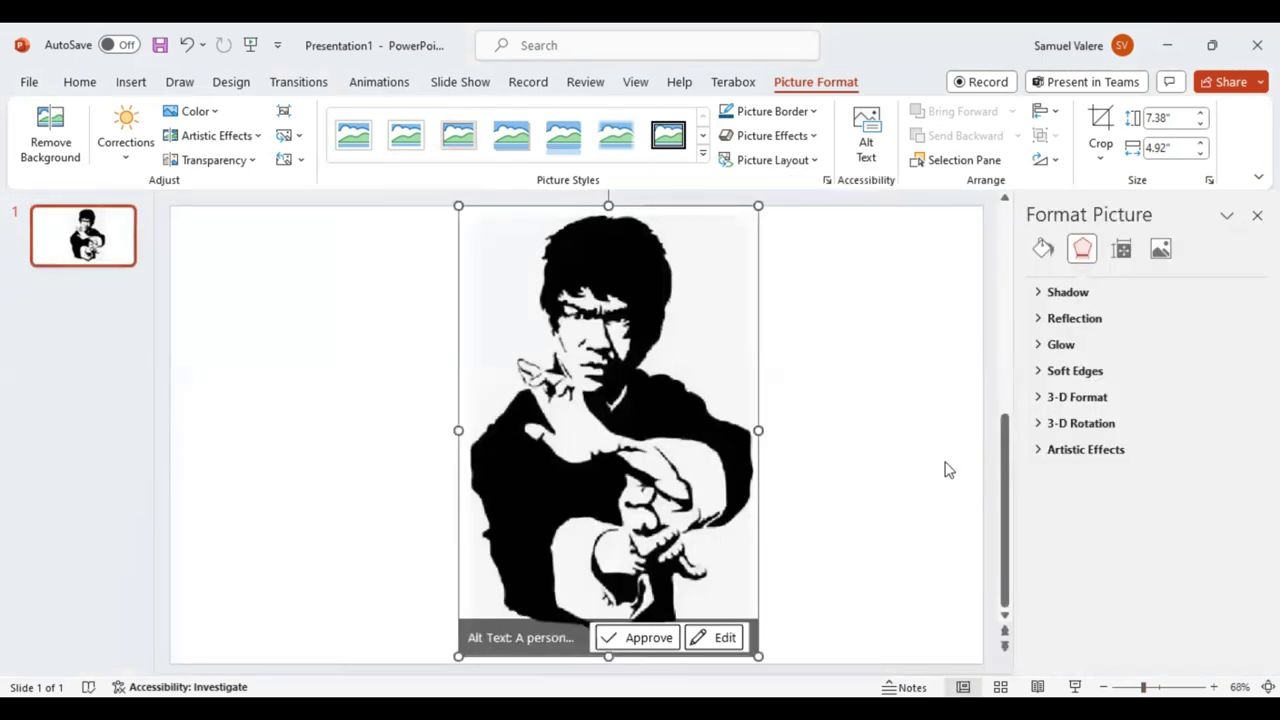
{"action": "left_click", "coordinate": [1160, 248]}
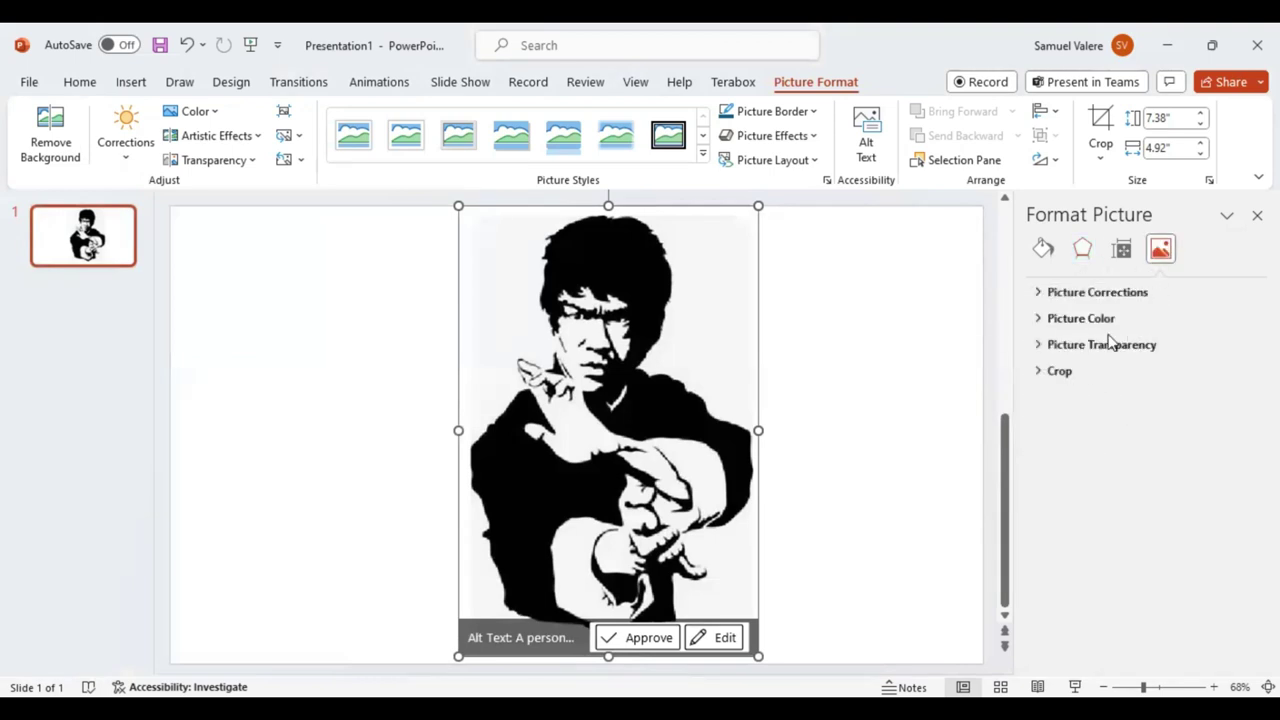
{"action": "left_click", "coordinate": [1103, 346]}
{"action": "left_click_drag", "start_coordinate": [1122, 400], "coordinate": [1158, 407]}
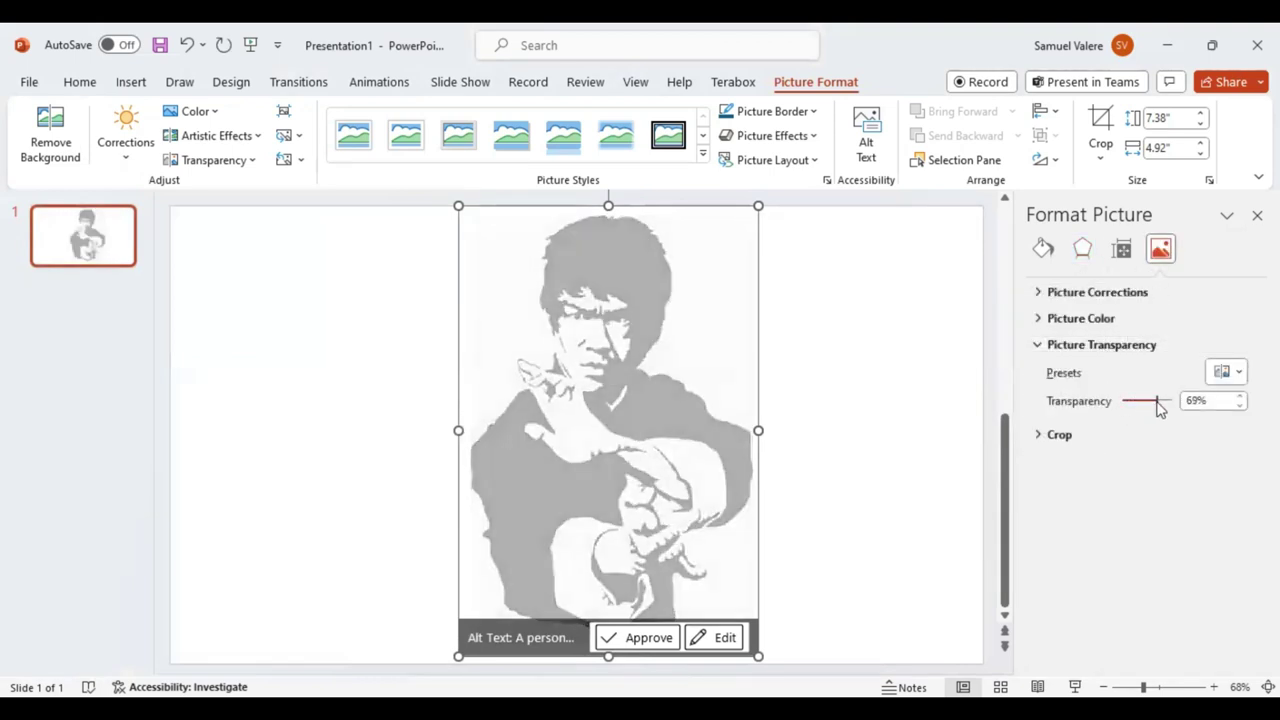
{"action": "left_click", "coordinate": [812, 486]}
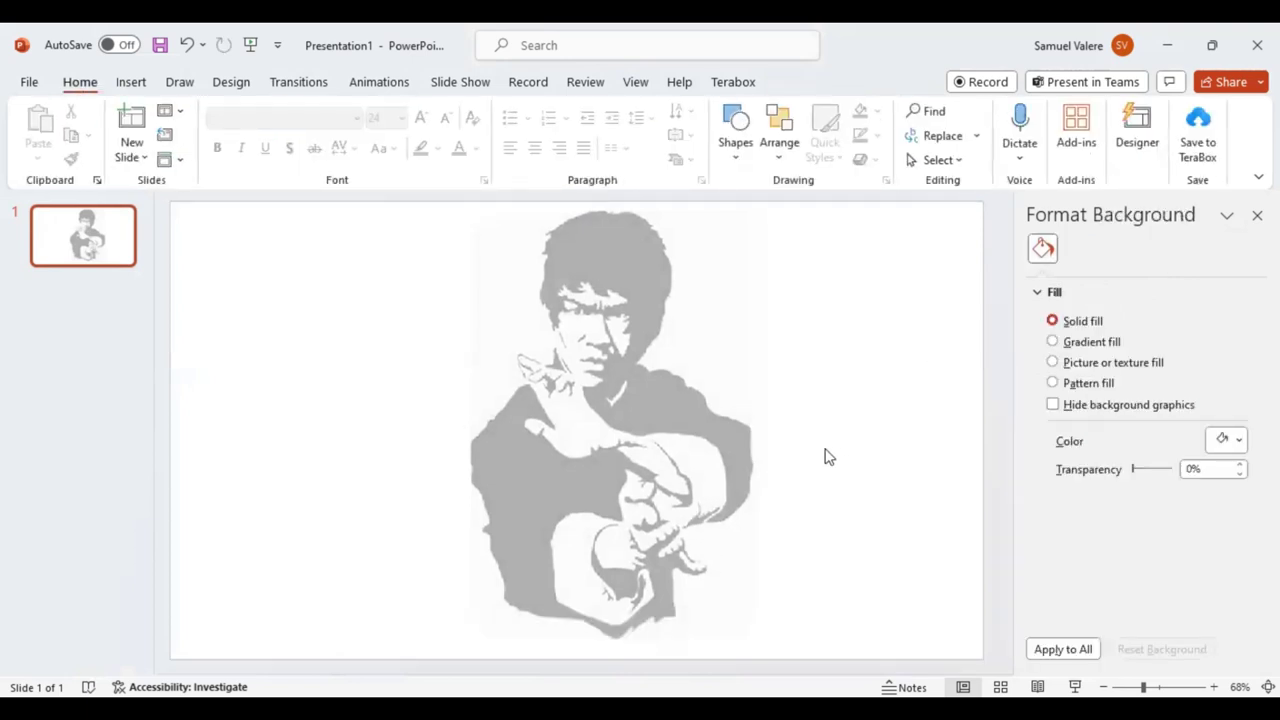
Step: Trace a small freeform sliver just below the chin and remove its outline
{"action": "left_click", "coordinate": [131, 84]}
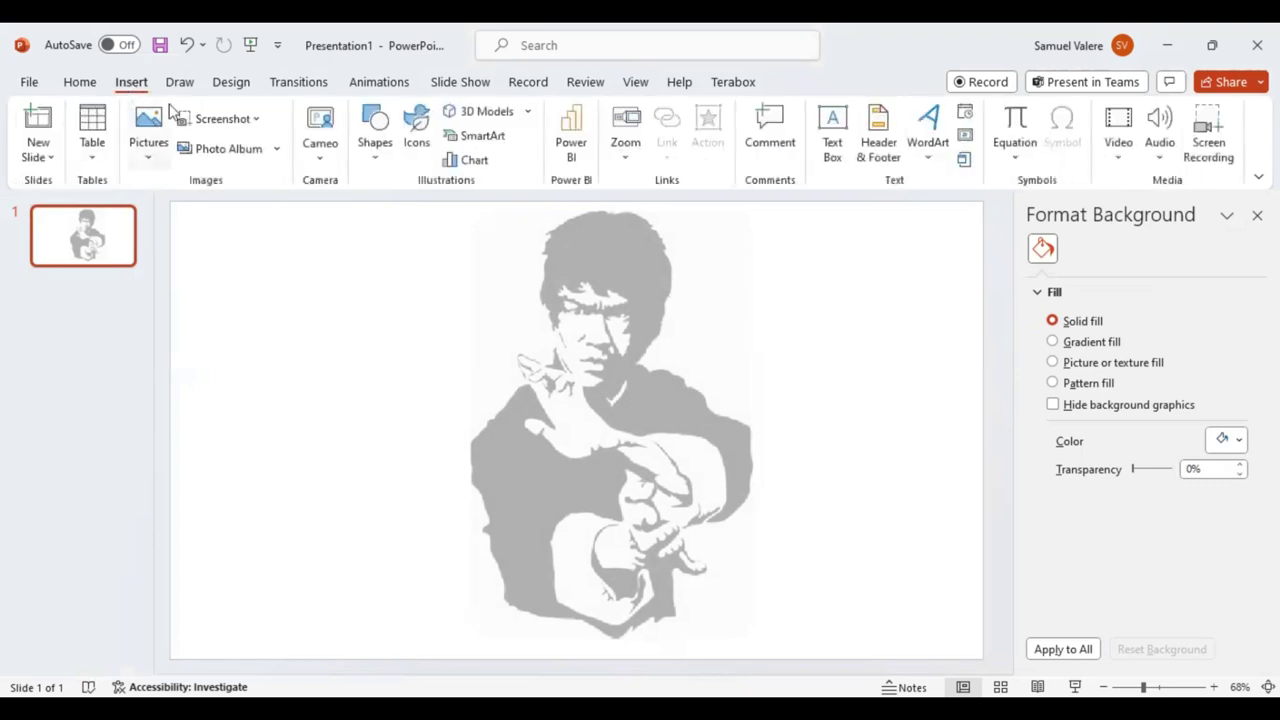
{"action": "left_click", "coordinate": [380, 155]}
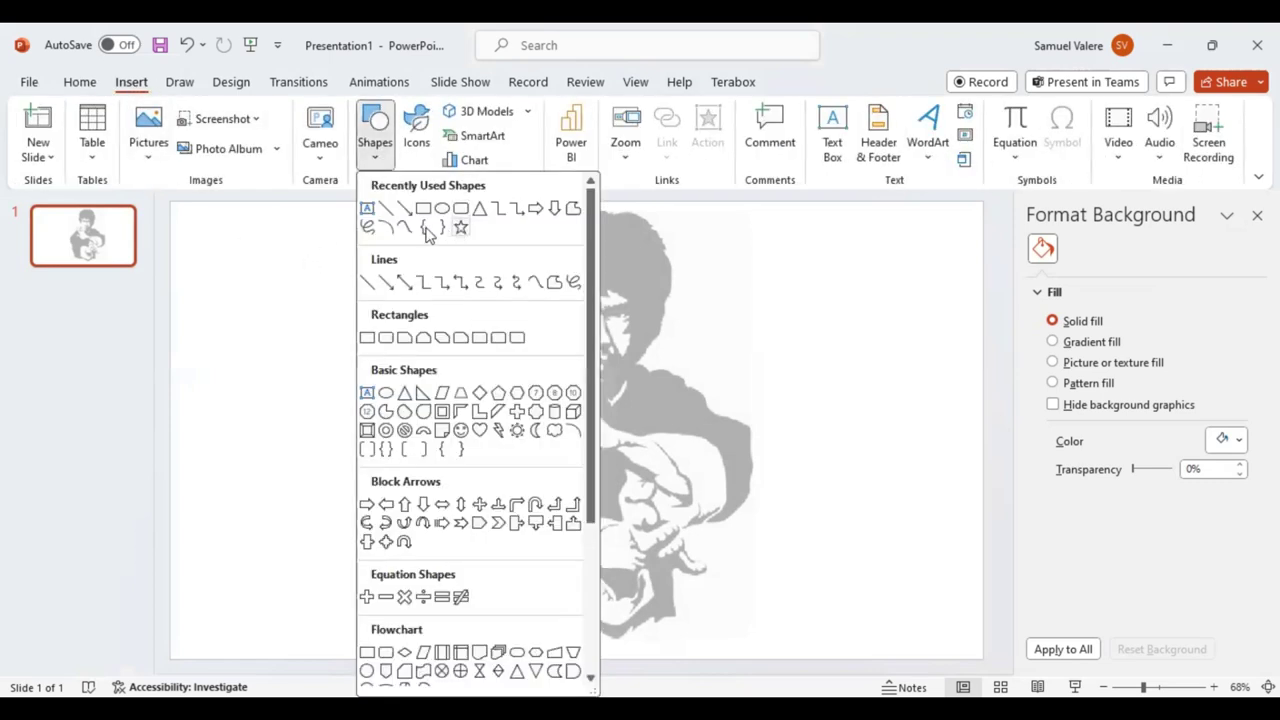
{"action": "left_click", "coordinate": [406, 224]}
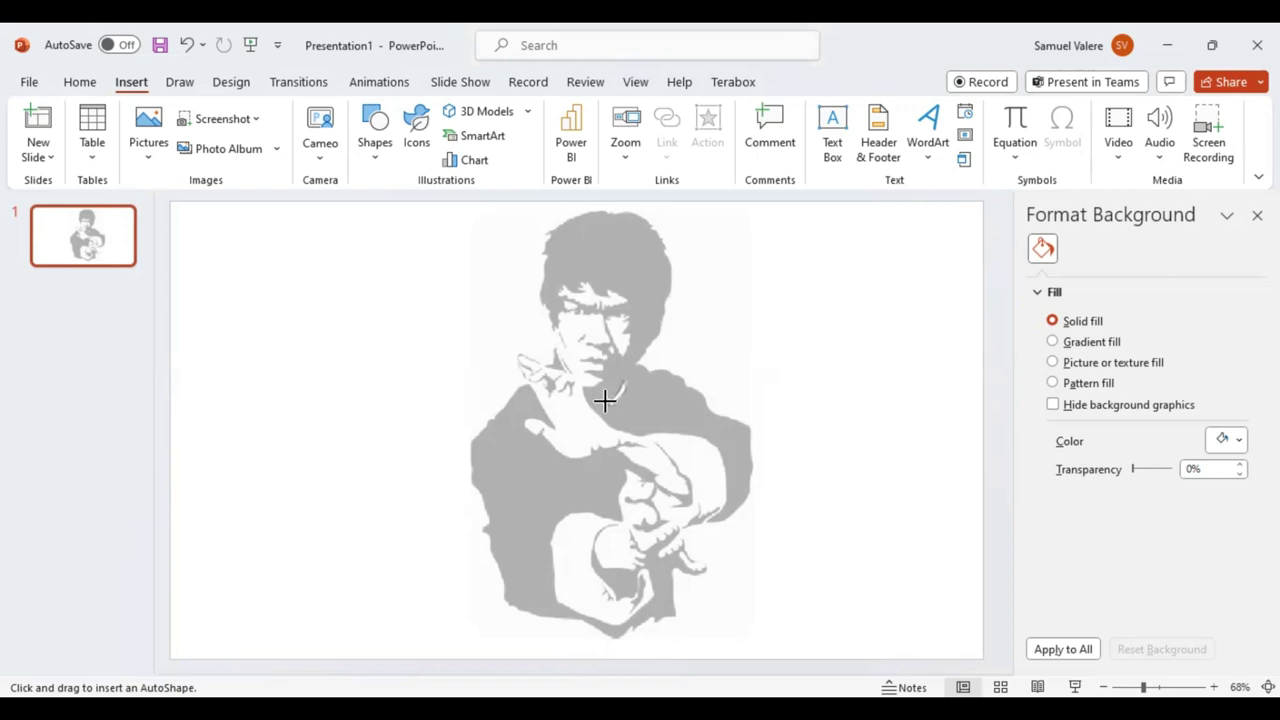
{"action": "left_click", "coordinate": [622, 385]}
{"action": "left_click_drag", "start_coordinate": [604, 397], "coordinate": [604, 406]}
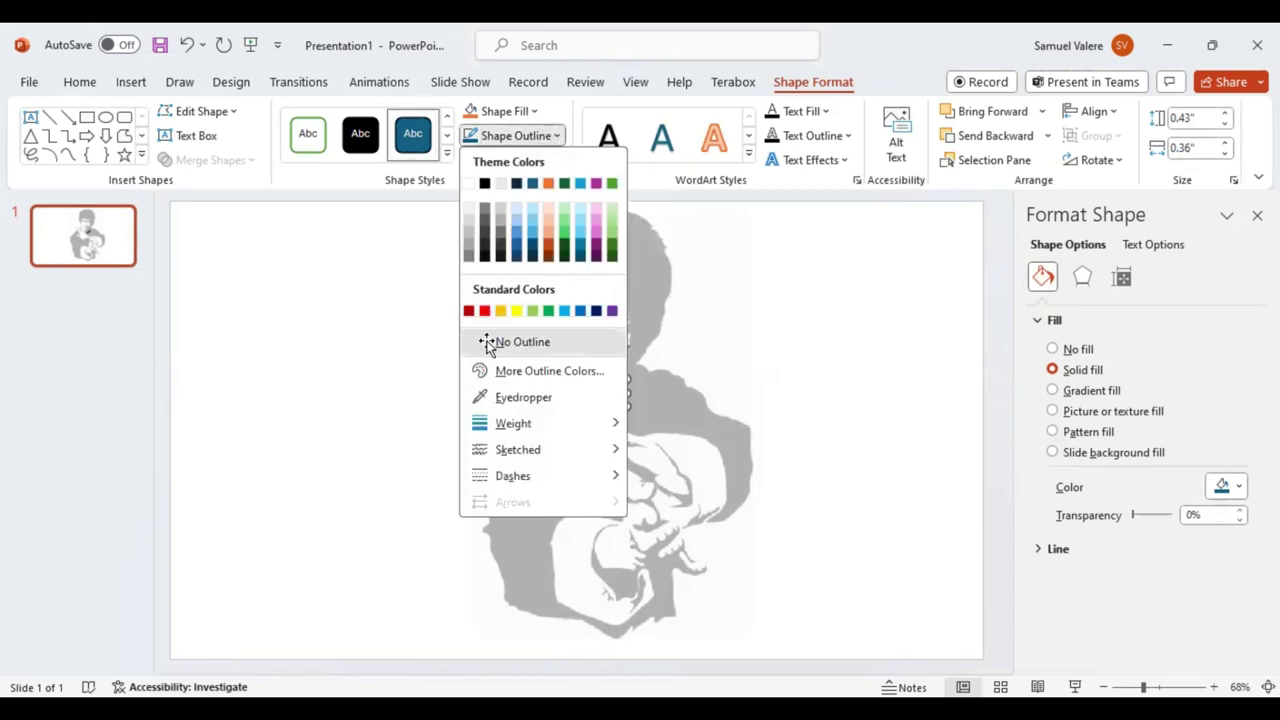
{"action": "left_click", "coordinate": [486, 340]}
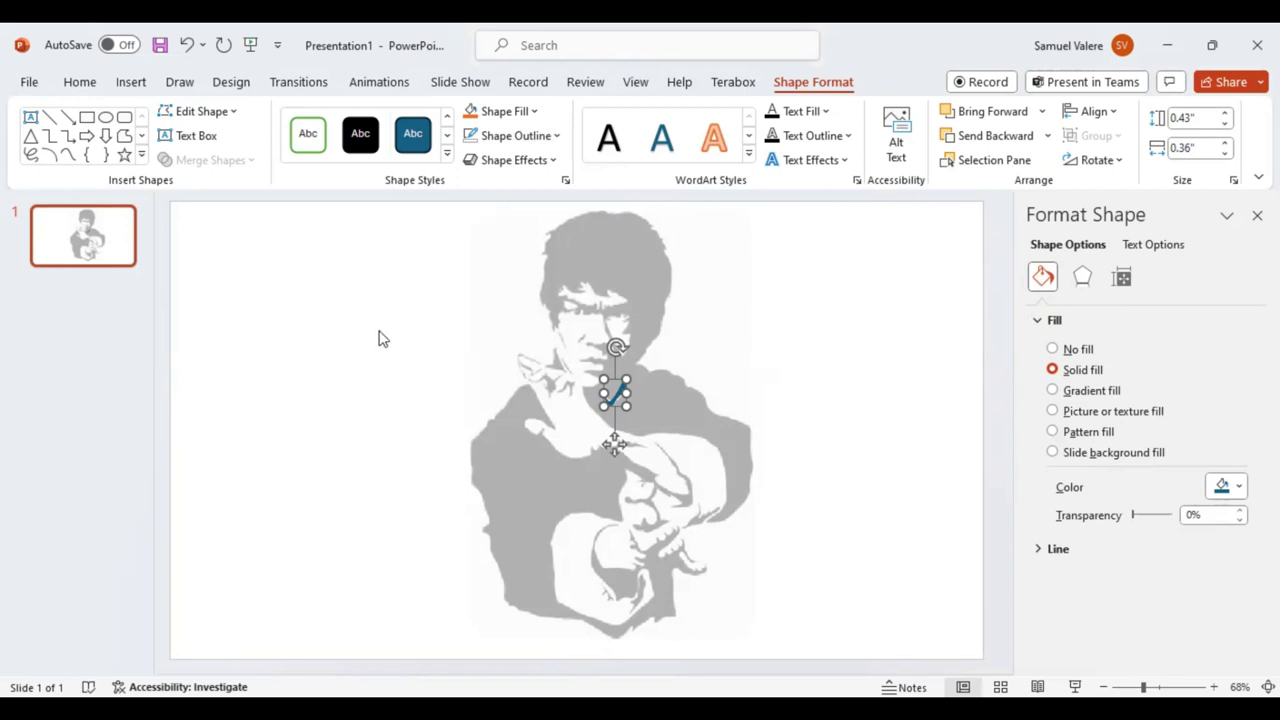
{"action": "left_click", "coordinate": [67, 155]}
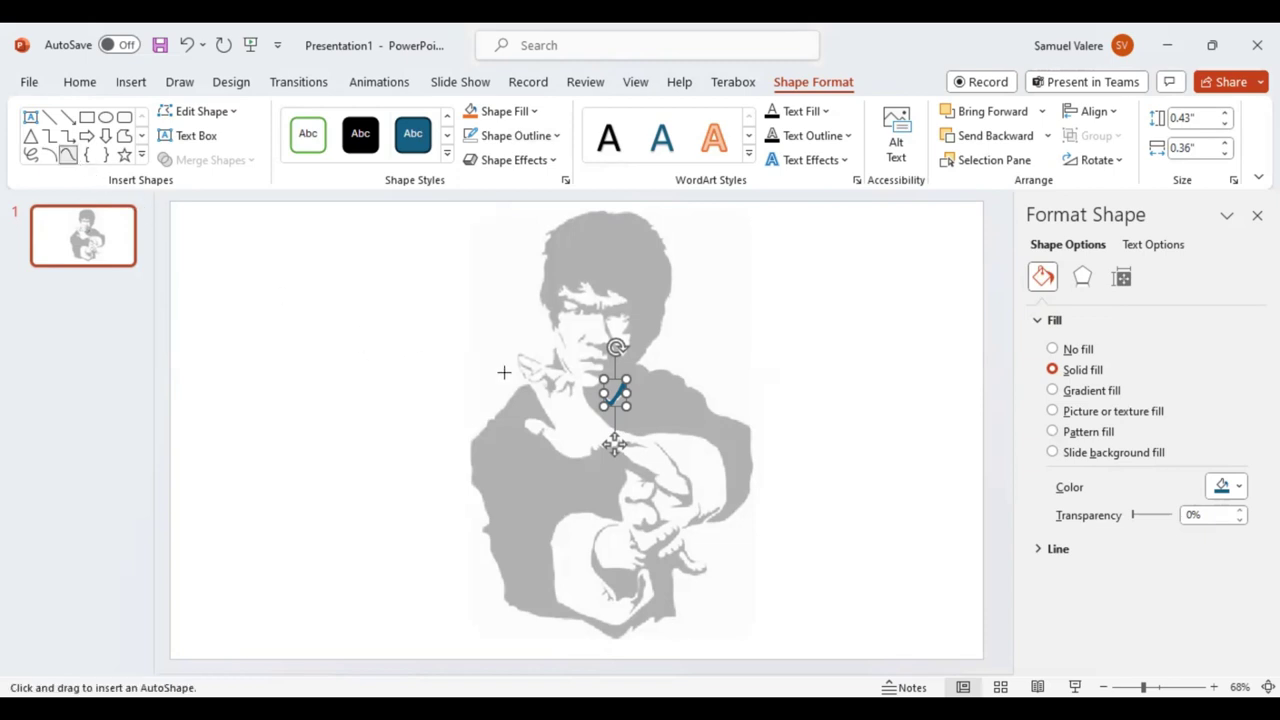
{"action": "key", "text": "Escape"}
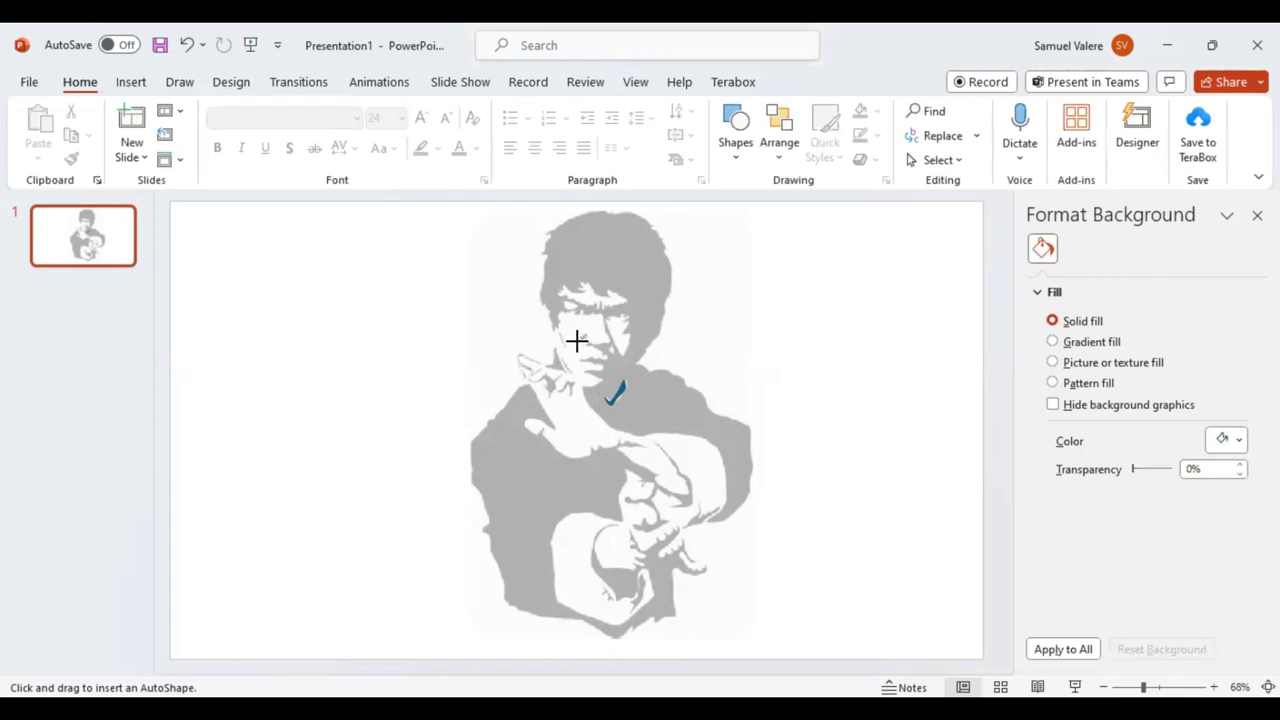
Step: Trace a tiny freeform mark beside the left eye with no outline and black fill
{"action": "left_click_drag", "start_coordinate": [576, 339], "coordinate": [584, 348]}
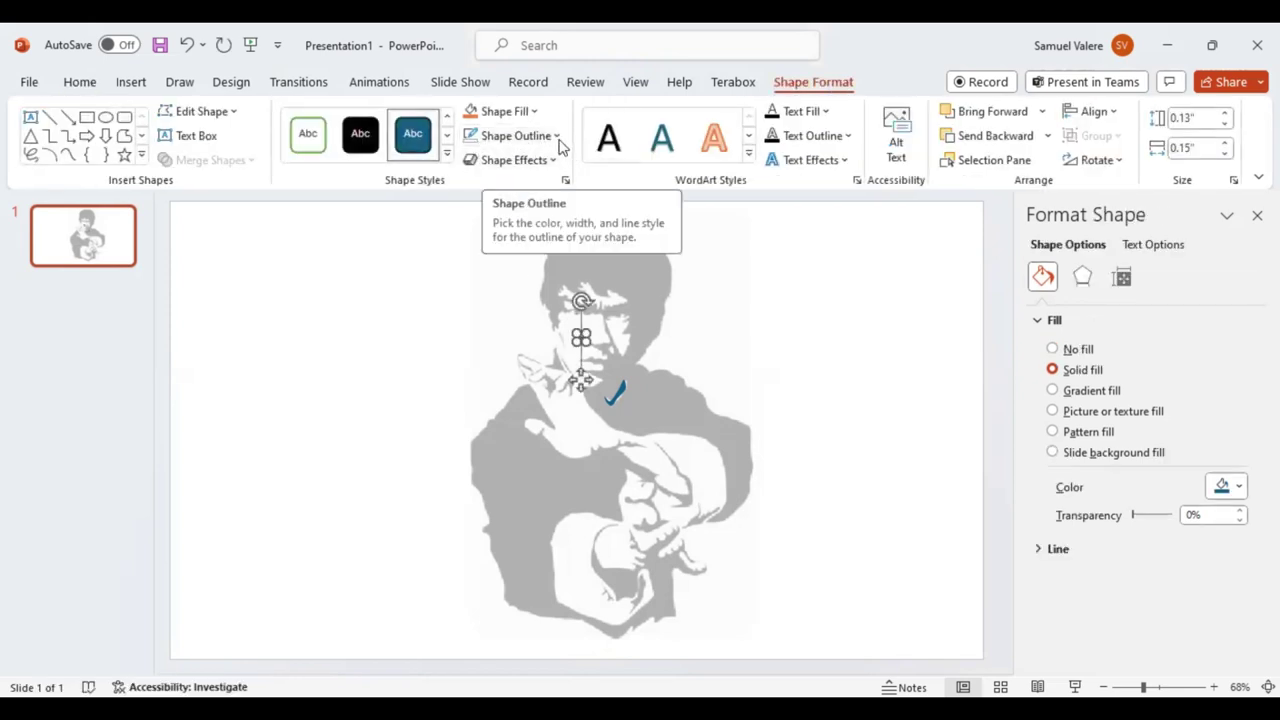
{"action": "left_click", "coordinate": [516, 135]}
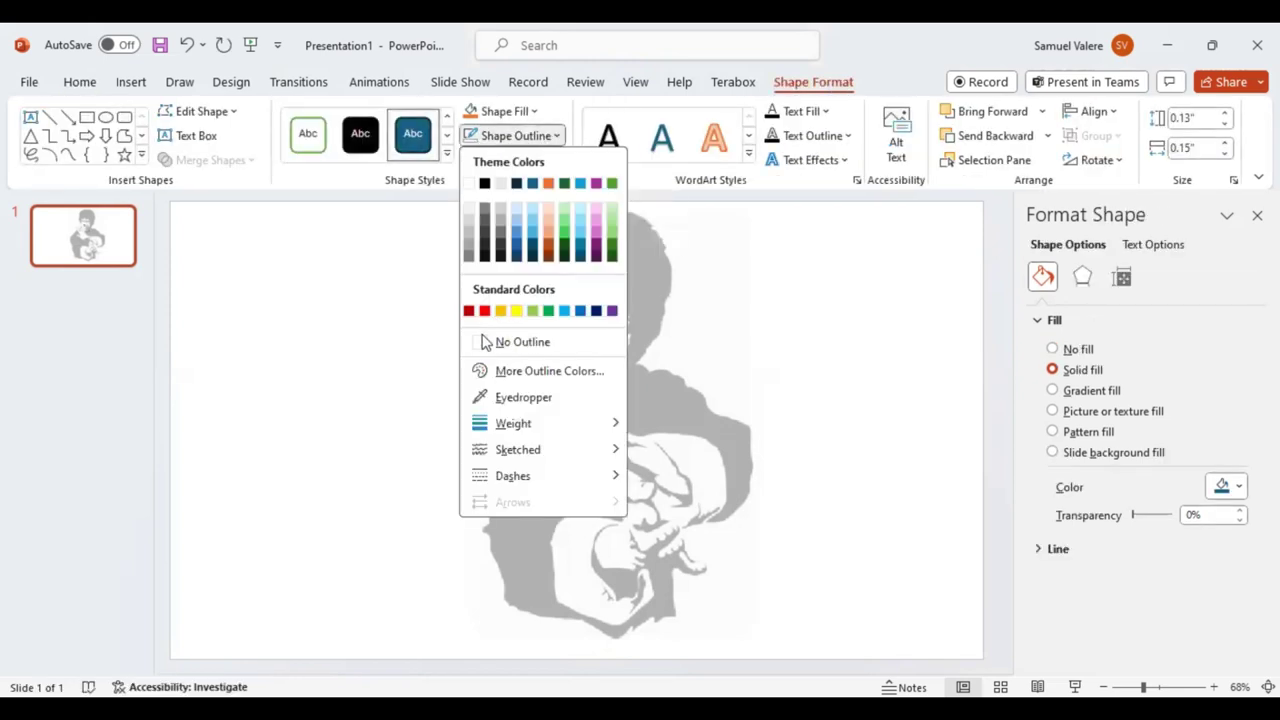
{"action": "left_click", "coordinate": [535, 114]}
{"action": "left_click", "coordinate": [535, 112]}
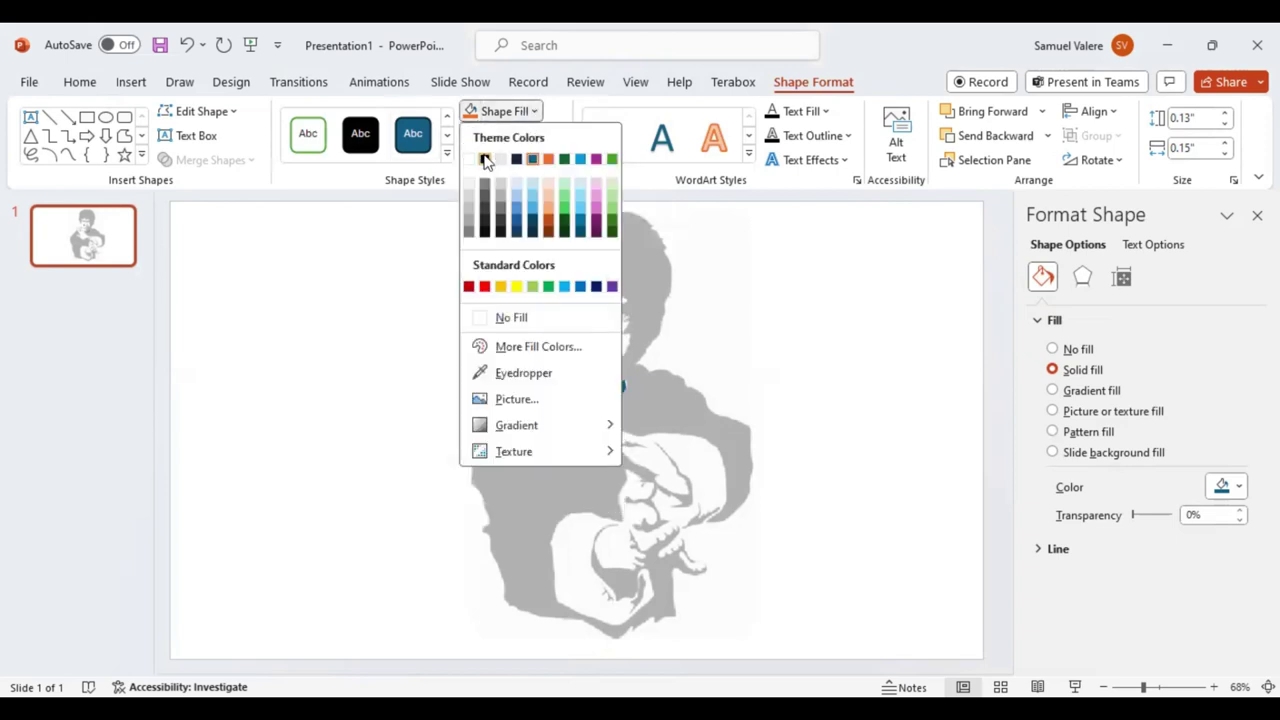
{"action": "left_click", "coordinate": [485, 161]}
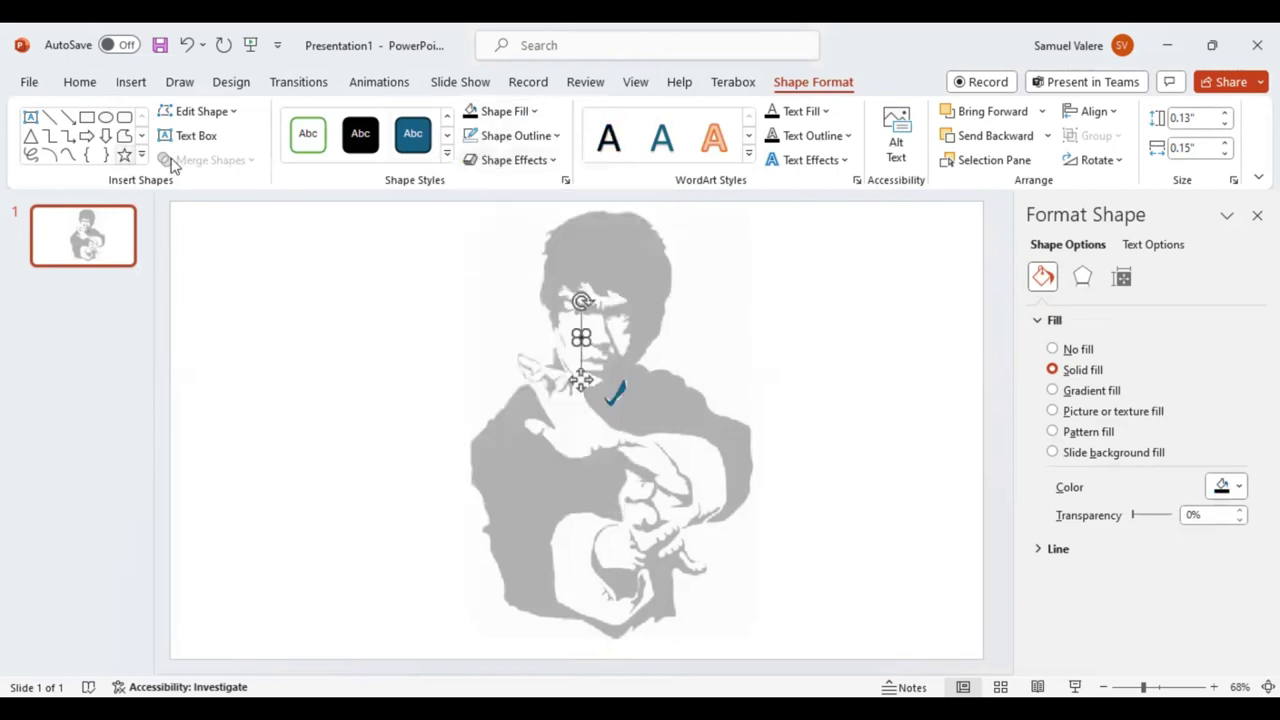
{"action": "left_click", "coordinate": [68, 156]}
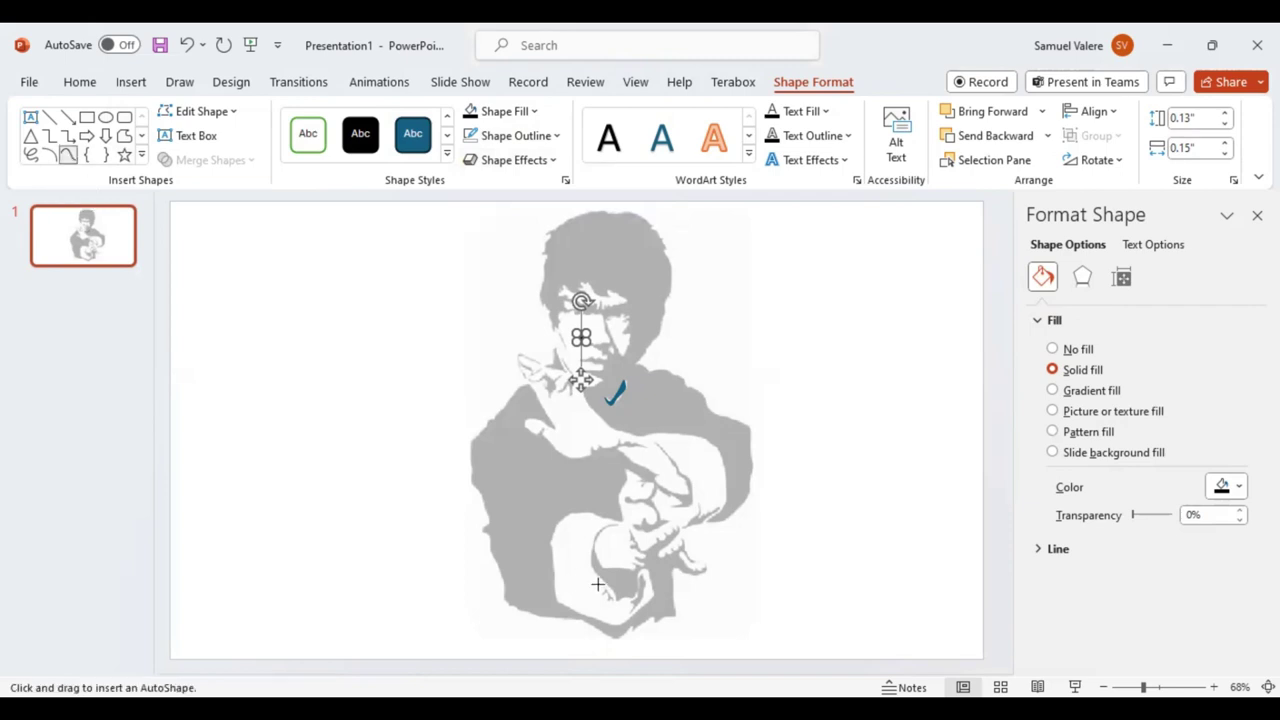
{"action": "left_click", "coordinate": [597, 584]}
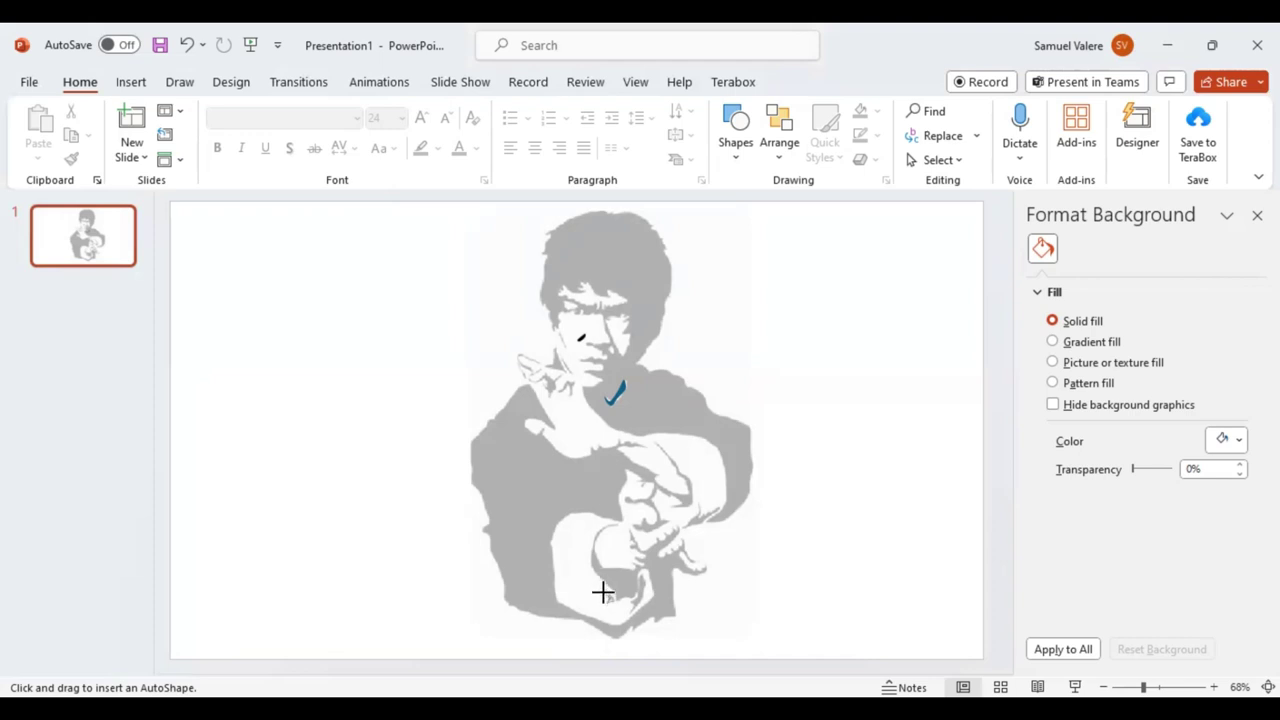
Step: Trace two black-filled freeform shadow shapes in the lower hand
{"action": "left_click_drag", "start_coordinate": [598, 585], "coordinate": [617, 603]}
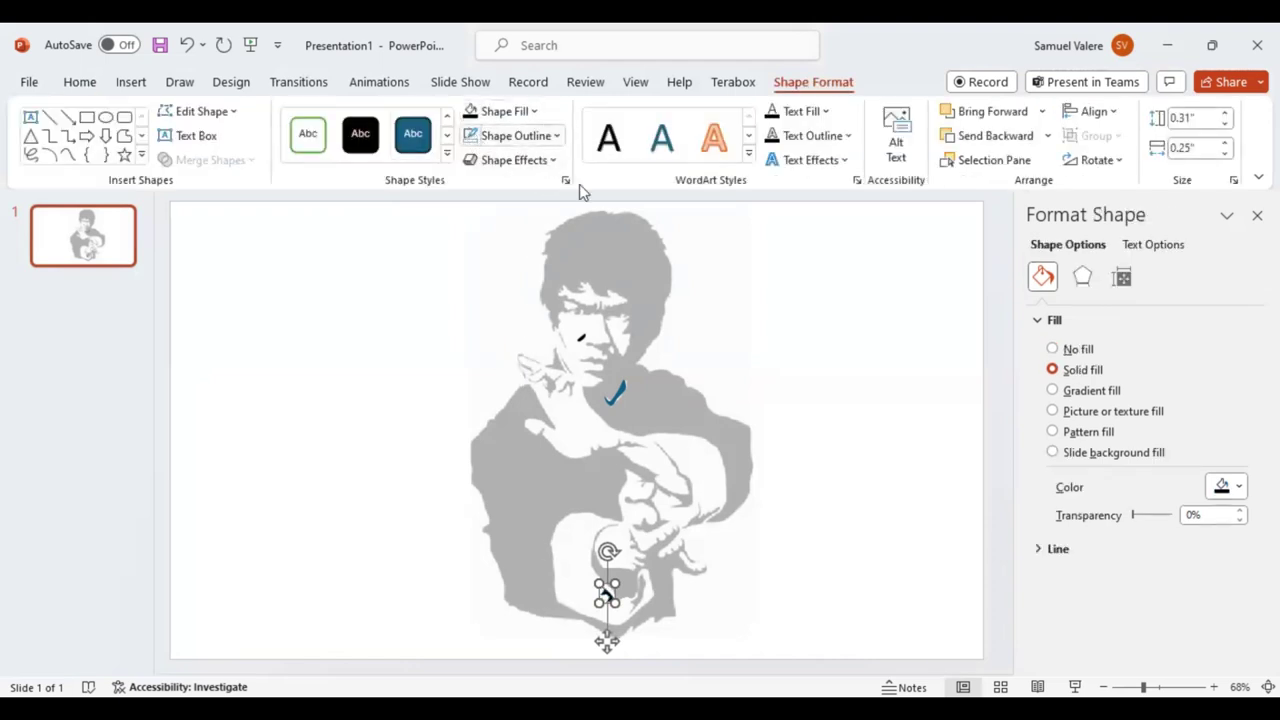
{"action": "left_click", "coordinate": [67, 155]}
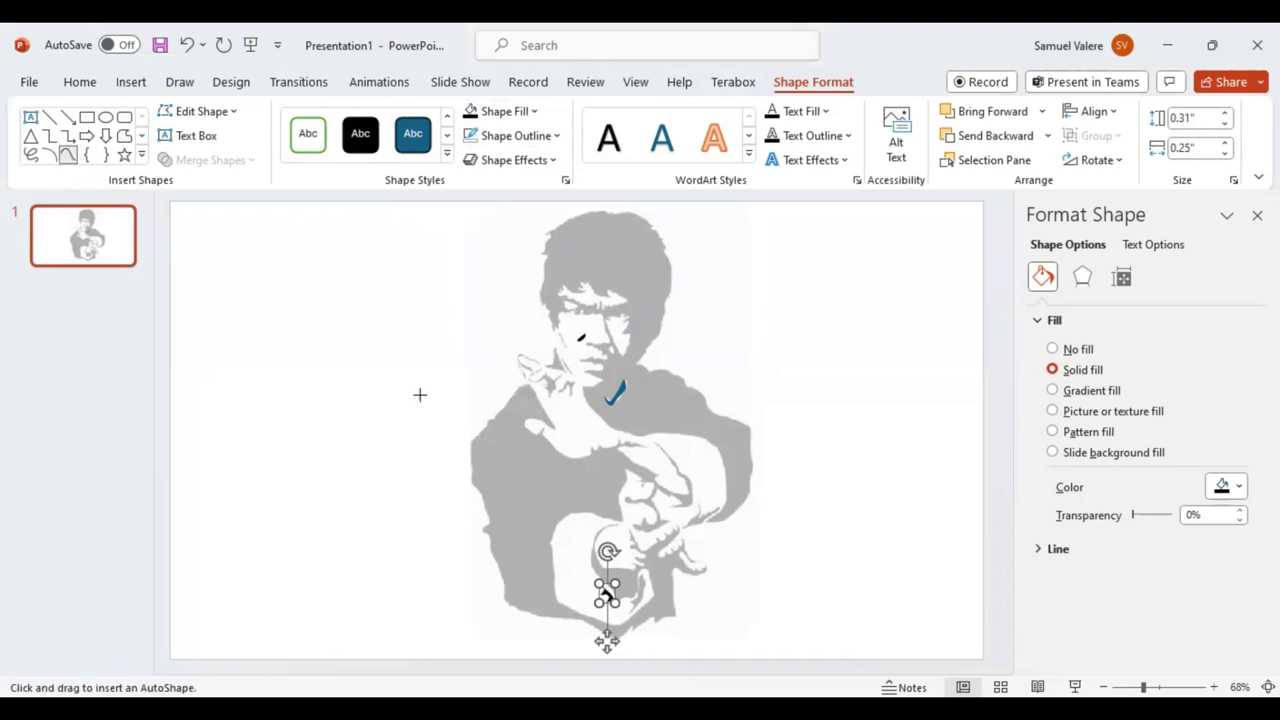
{"action": "left_click", "coordinate": [643, 574]}
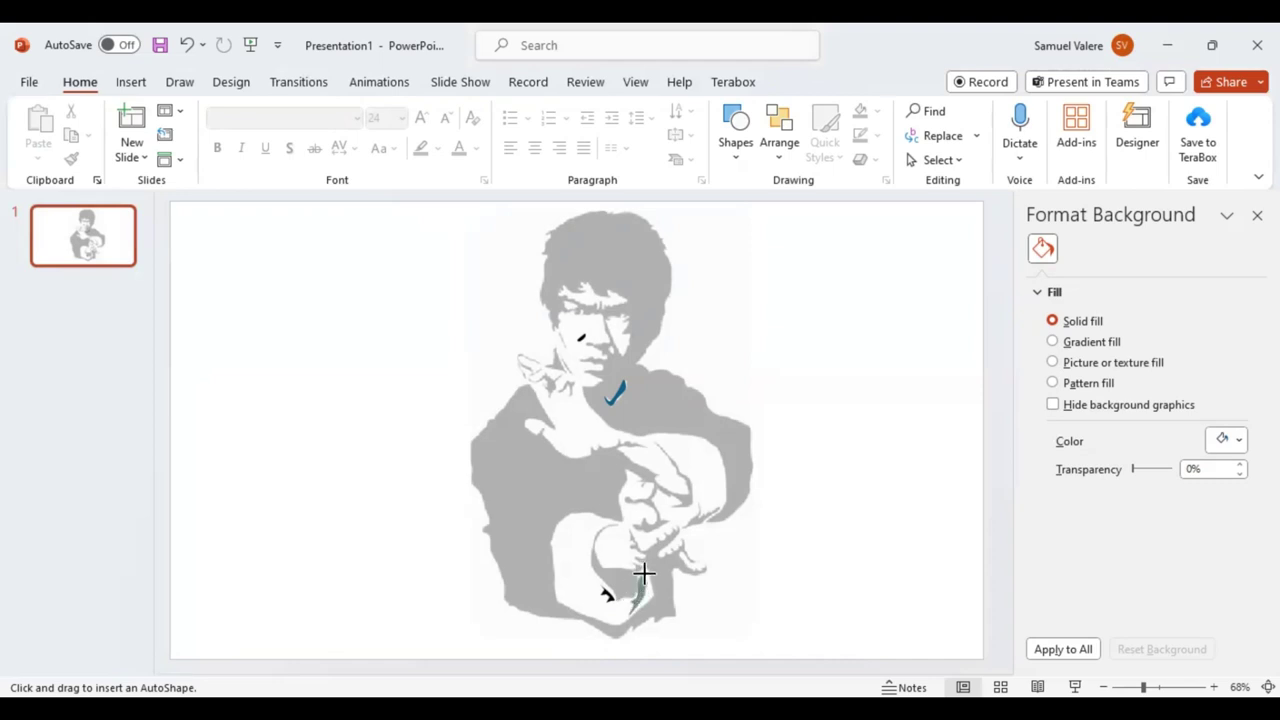
{"action": "left_click_drag", "start_coordinate": [641, 575], "coordinate": [638, 612]}
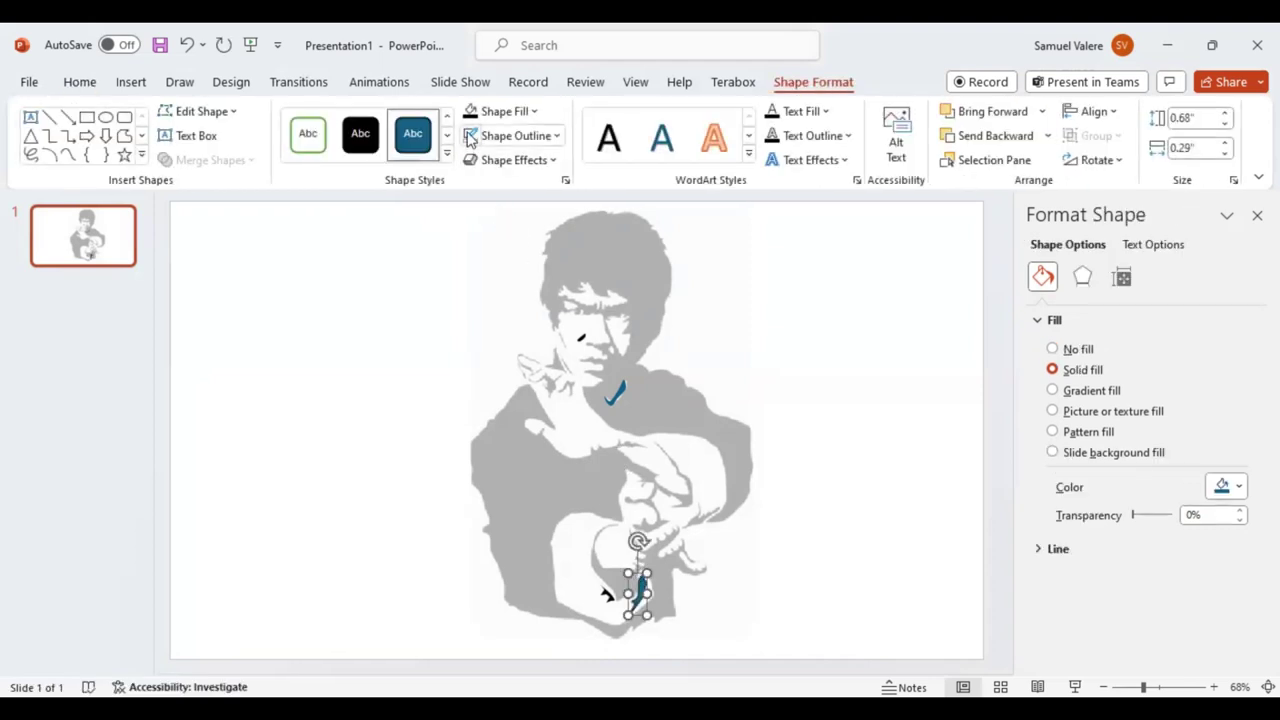
{"action": "left_click", "coordinate": [470, 111]}
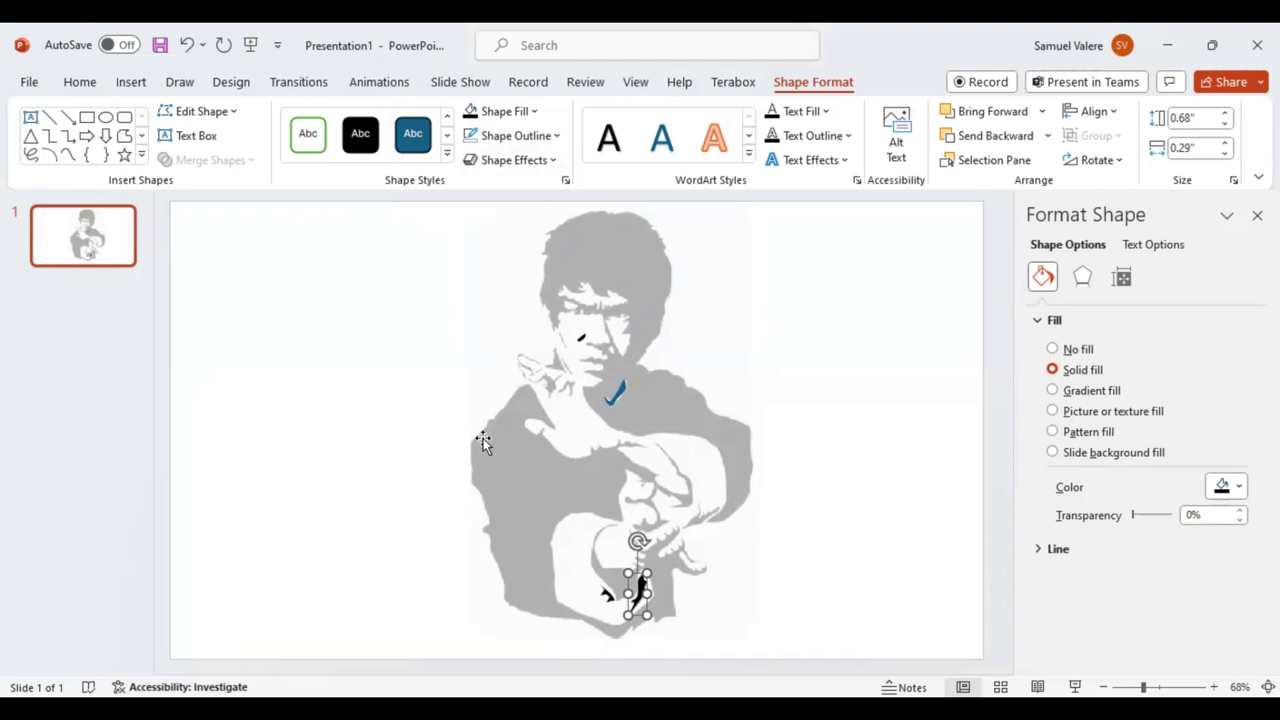
{"action": "left_click", "coordinate": [68, 155]}
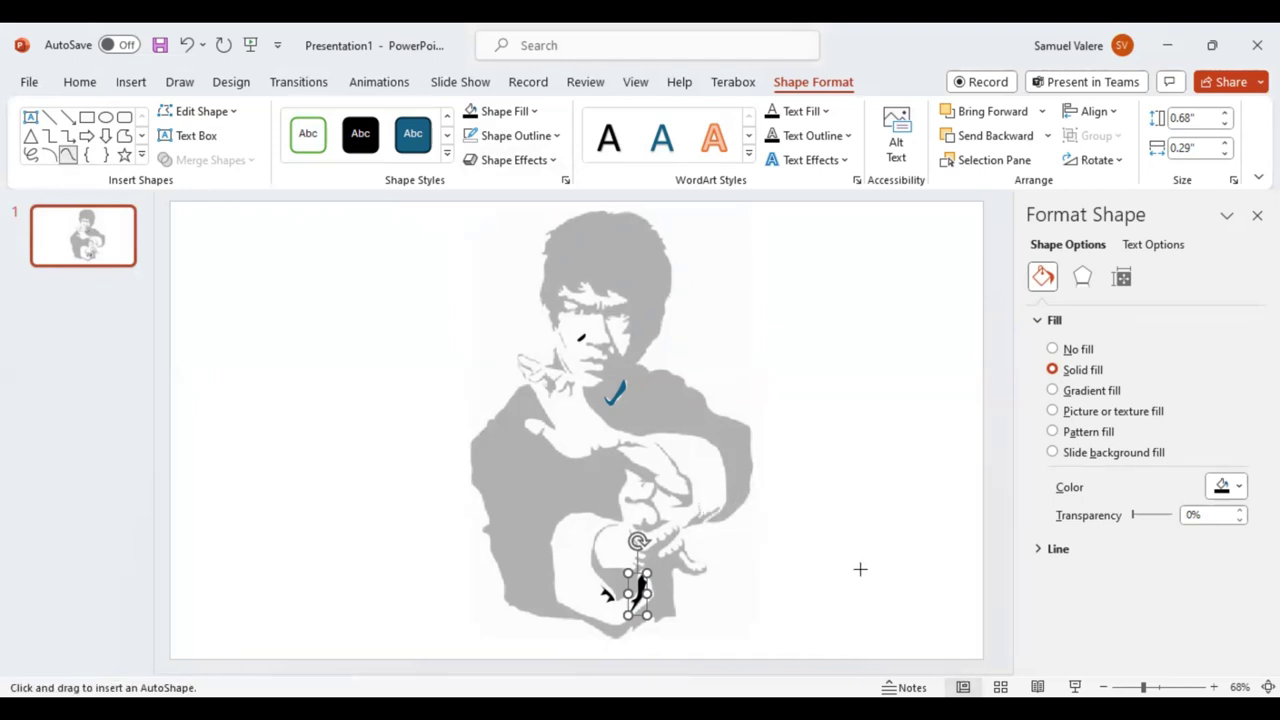
{"action": "key", "text": "Escape"}
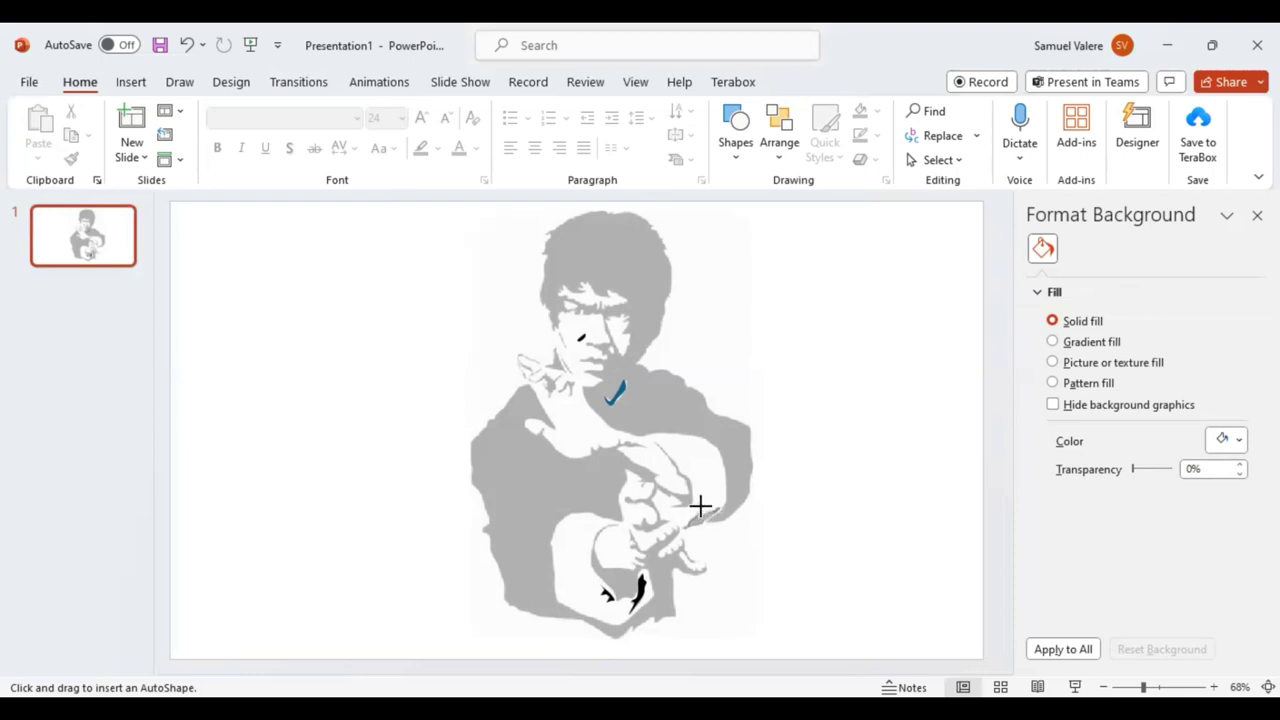
Step: Trace a black-filled freeform shadow among the right-hand fingers
{"action": "left_click_drag", "start_coordinate": [700, 507], "coordinate": [686, 527]}
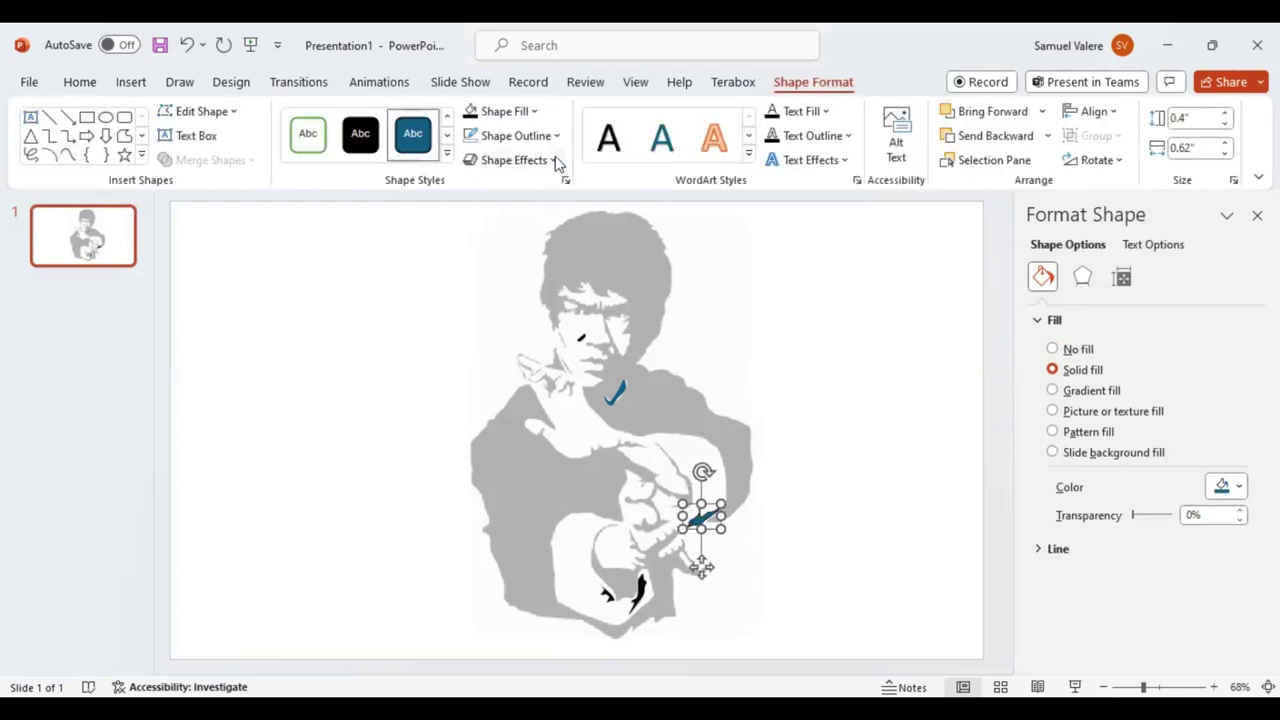
{"action": "left_click", "coordinate": [468, 114]}
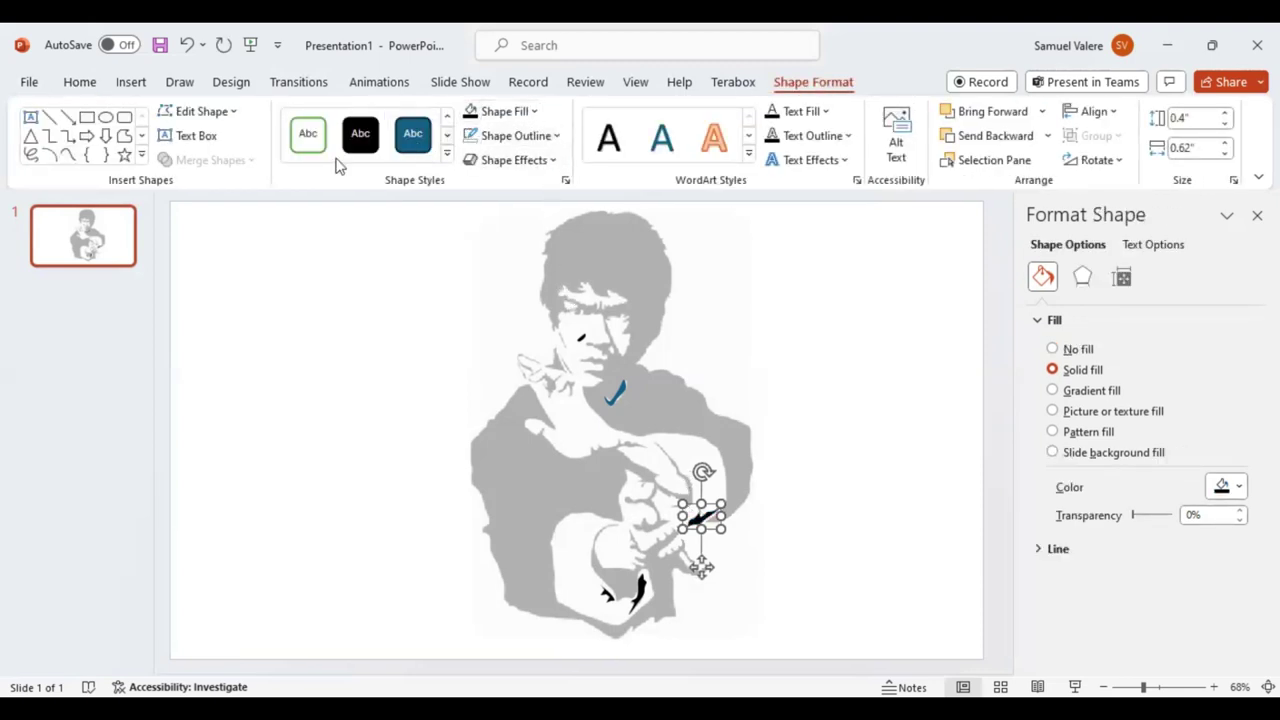
{"action": "left_click", "coordinate": [67, 155]}
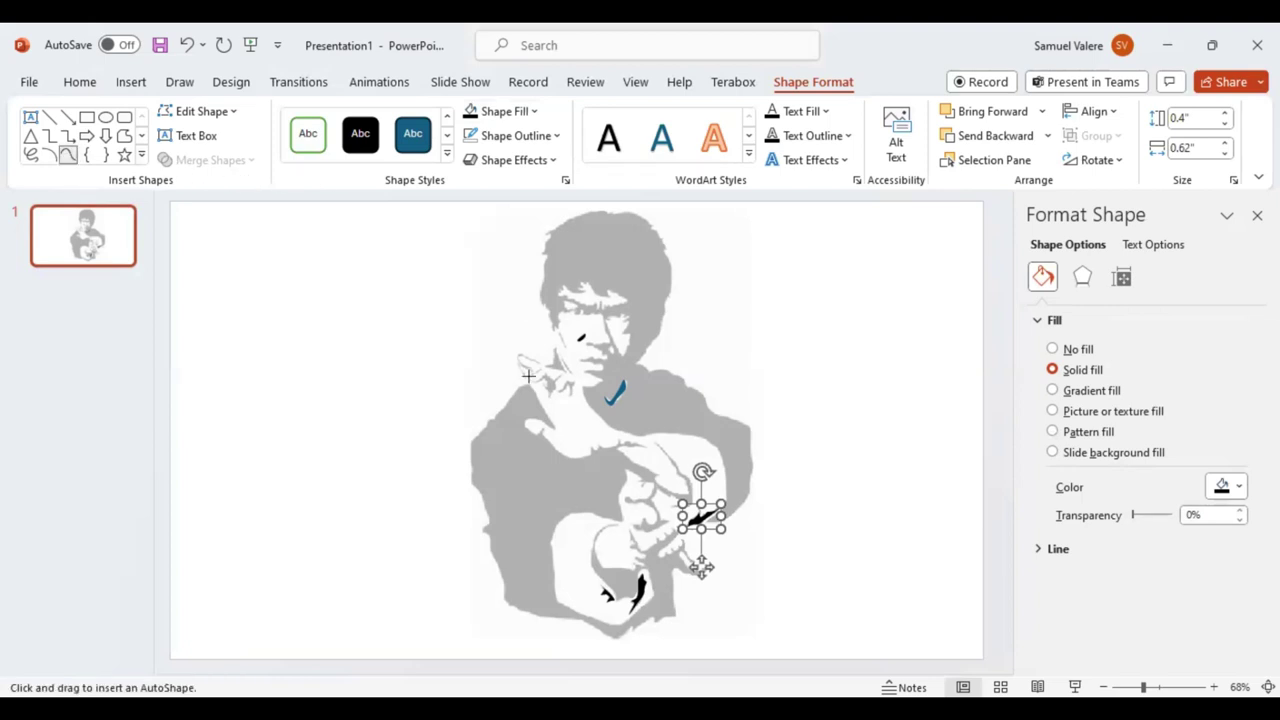
{"action": "left_click", "coordinate": [567, 397]}
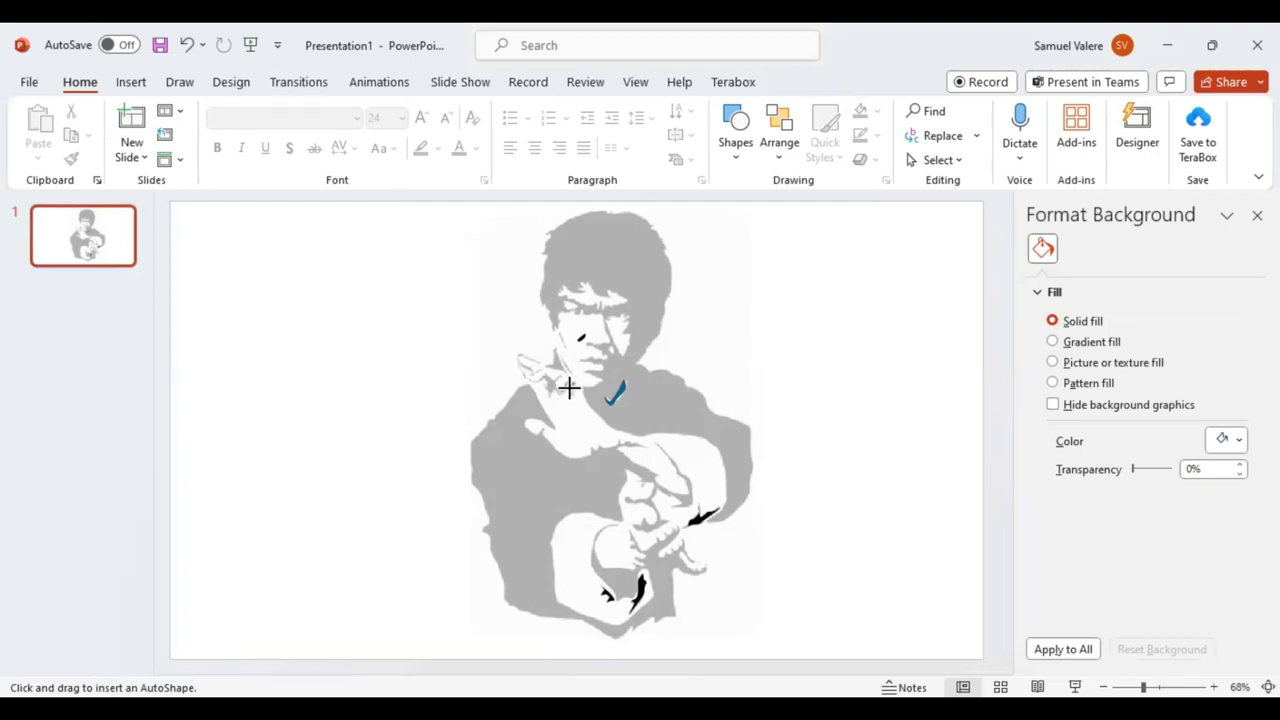
Step: Trace a small black-filled freeform shadow by the raised fingers left of the chin
{"action": "left_click_drag", "start_coordinate": [568, 386], "coordinate": [558, 396]}
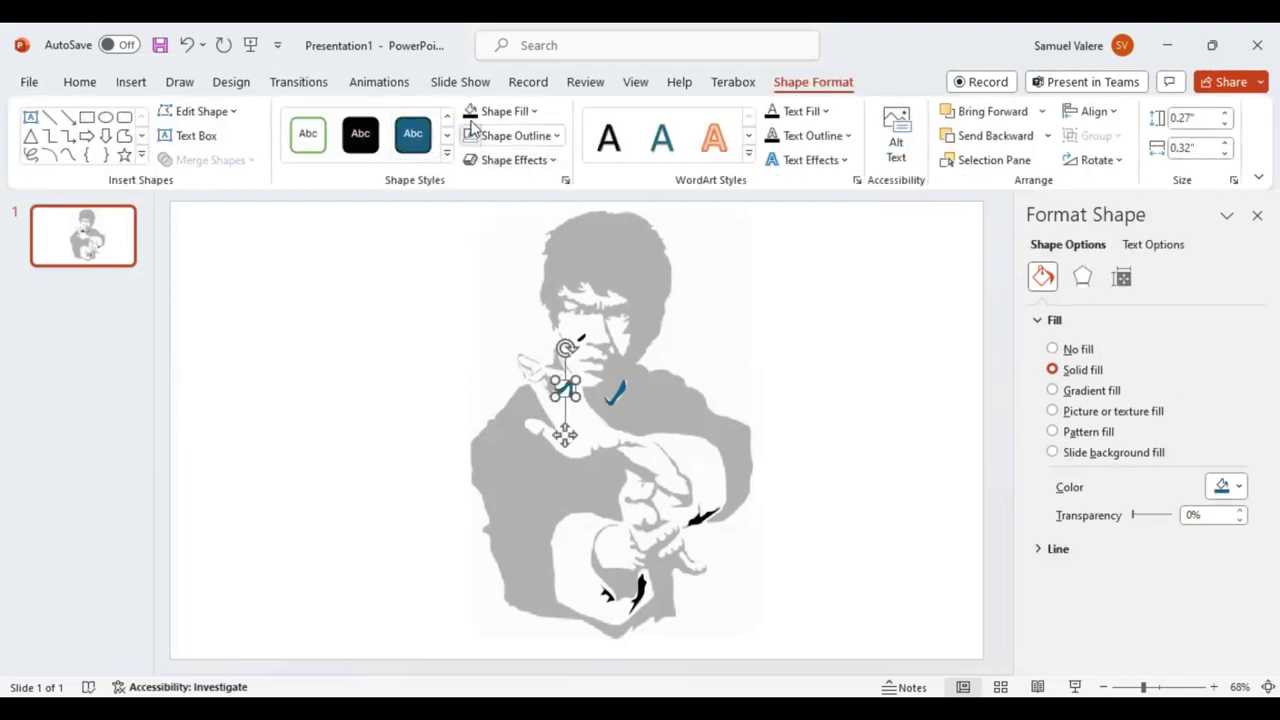
{"action": "left_click", "coordinate": [472, 117]}
{"action": "left_click", "coordinate": [67, 155]}
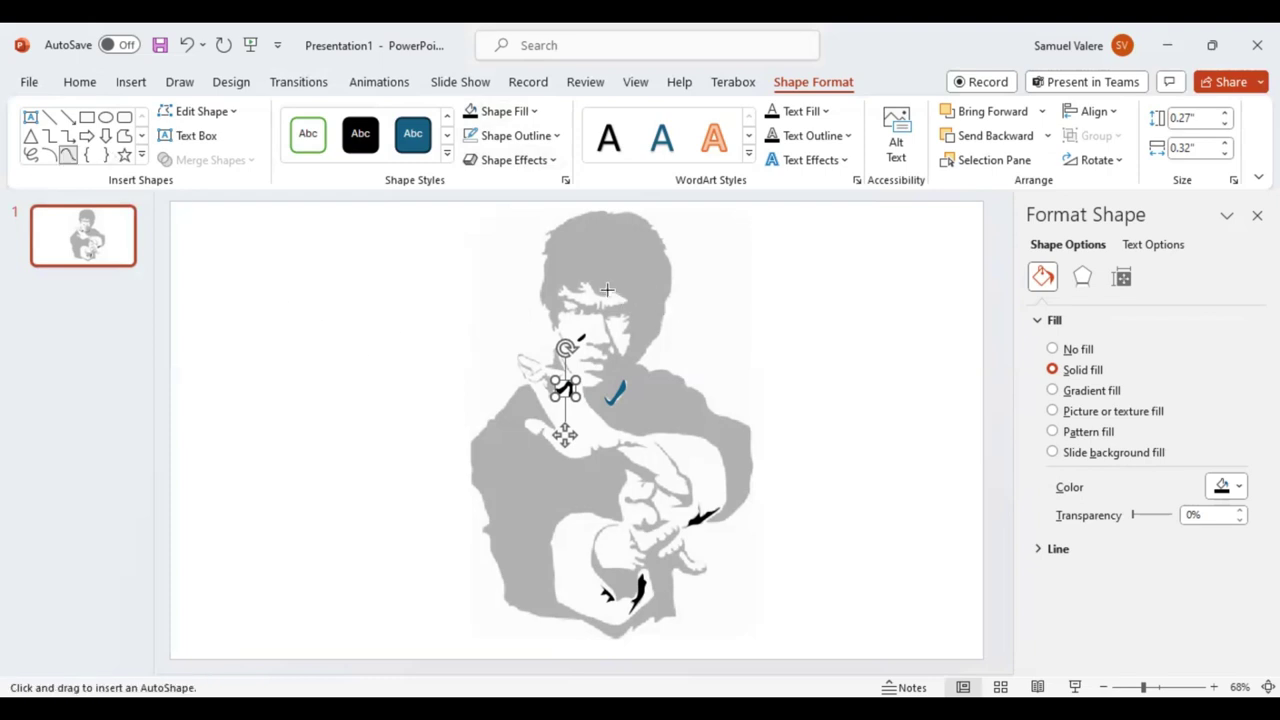
{"action": "key", "text": "Escape"}
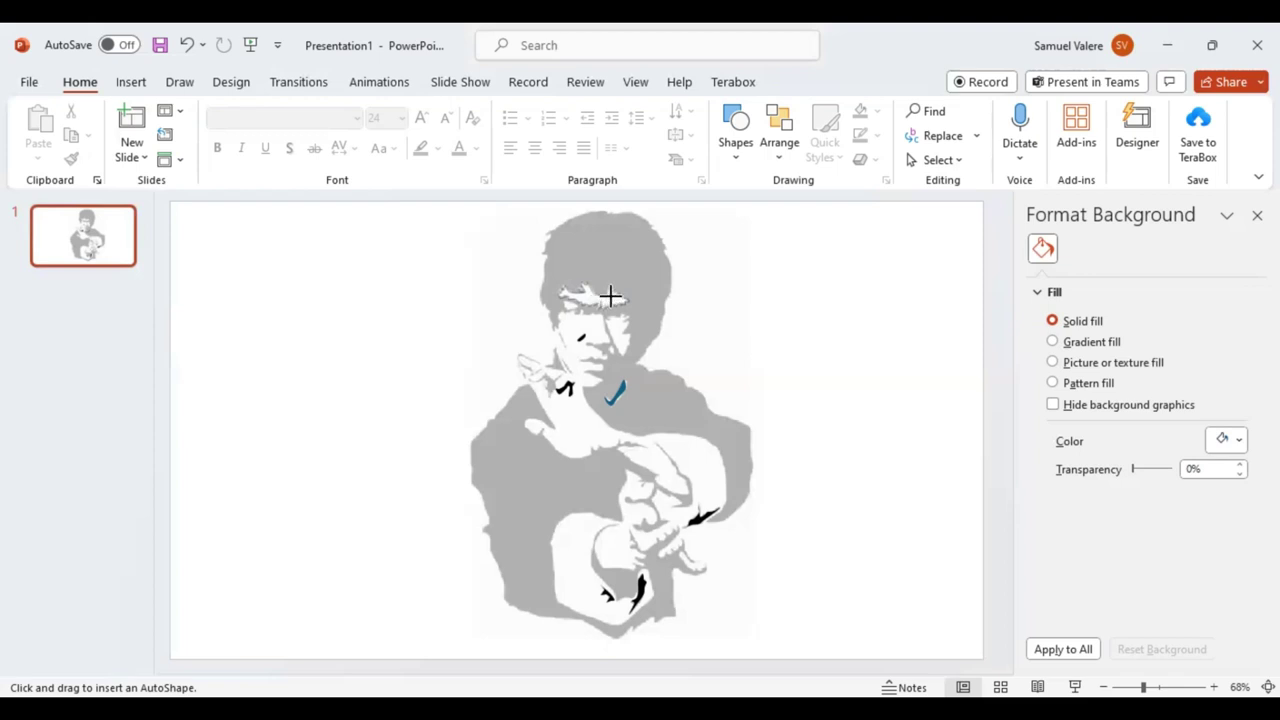
Step: Trace a blue freeform shape across the eyebrow area of the forehead
{"action": "left_click_drag", "start_coordinate": [610, 296], "coordinate": [607, 291]}
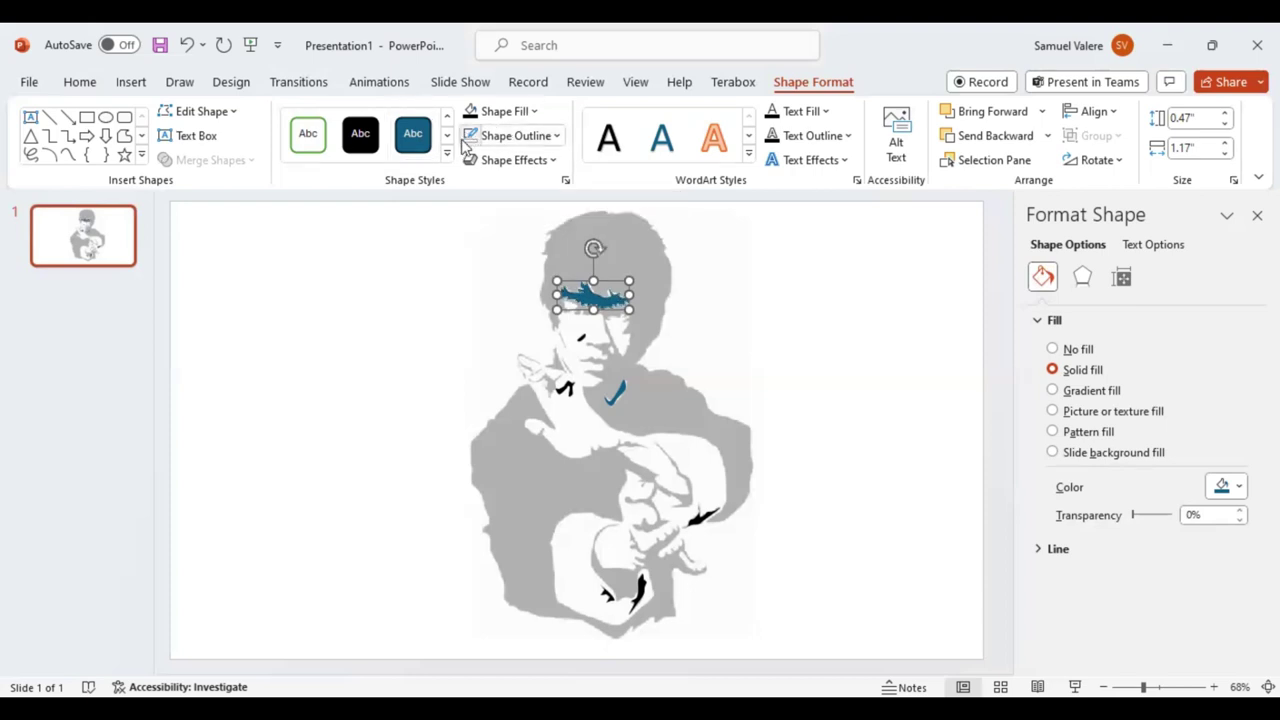
{"action": "left_click", "coordinate": [590, 355]}
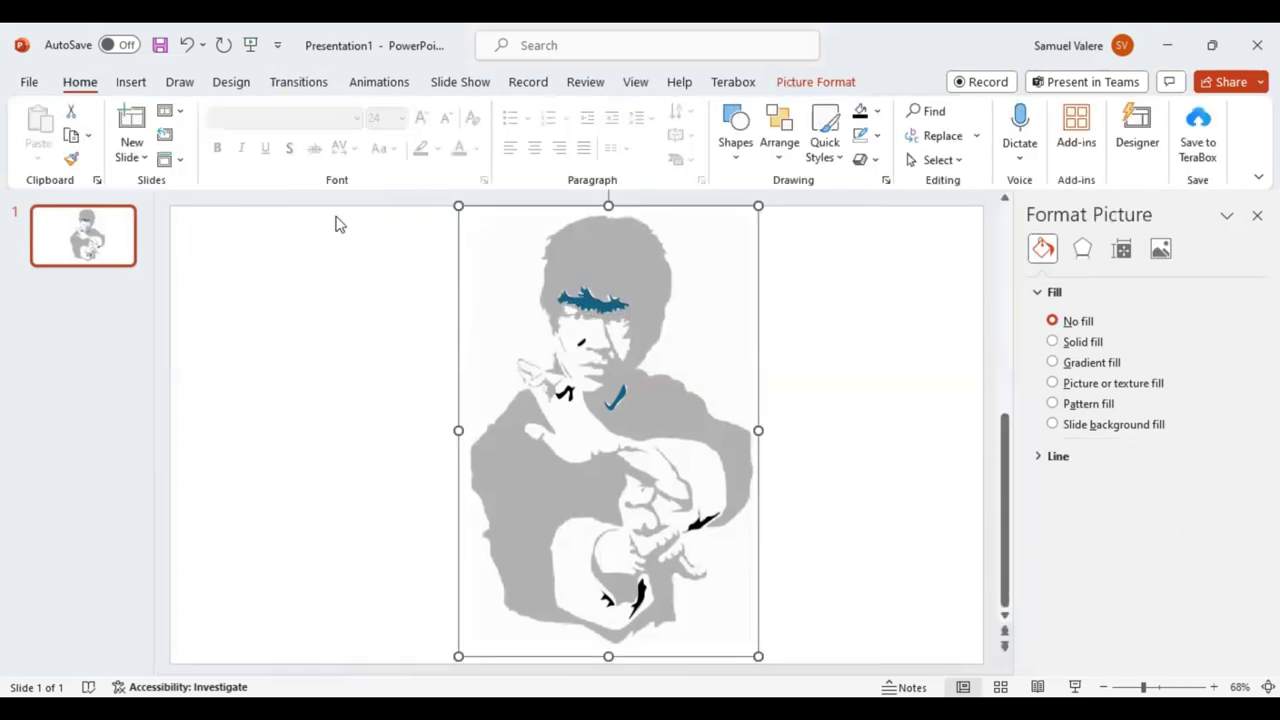
{"action": "left_click", "coordinate": [131, 83]}
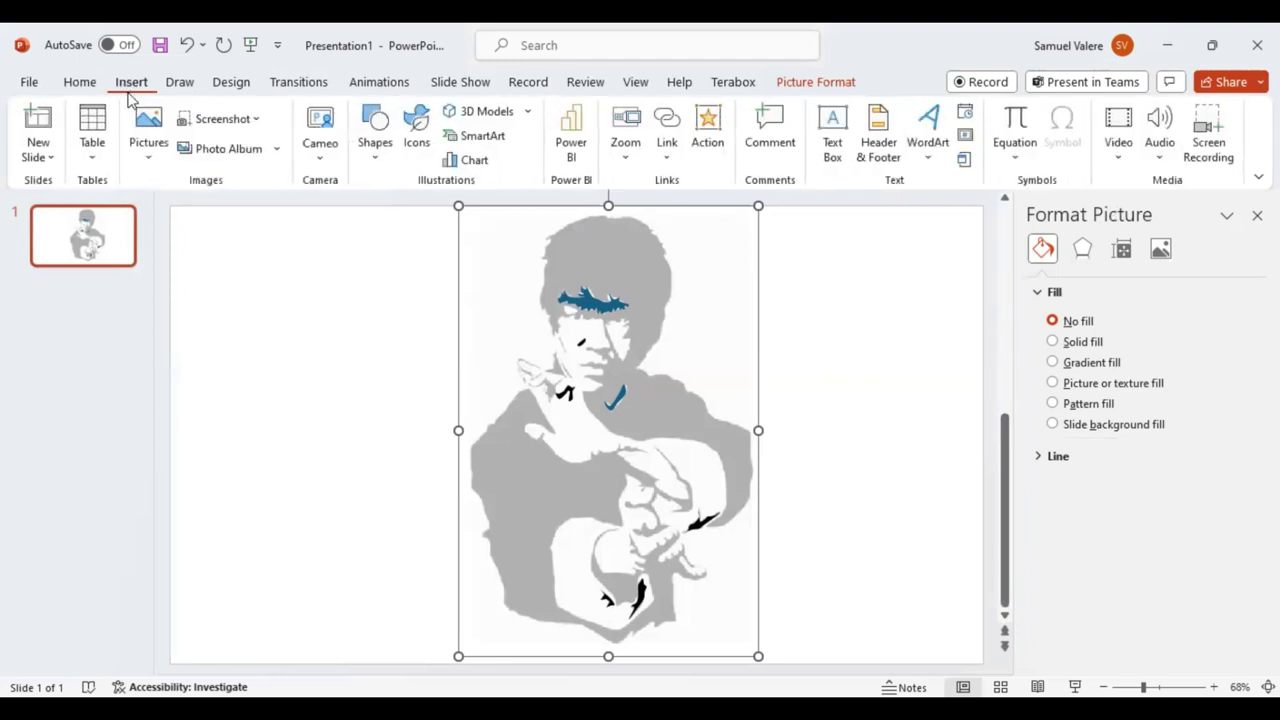
{"action": "left_click", "coordinate": [375, 148]}
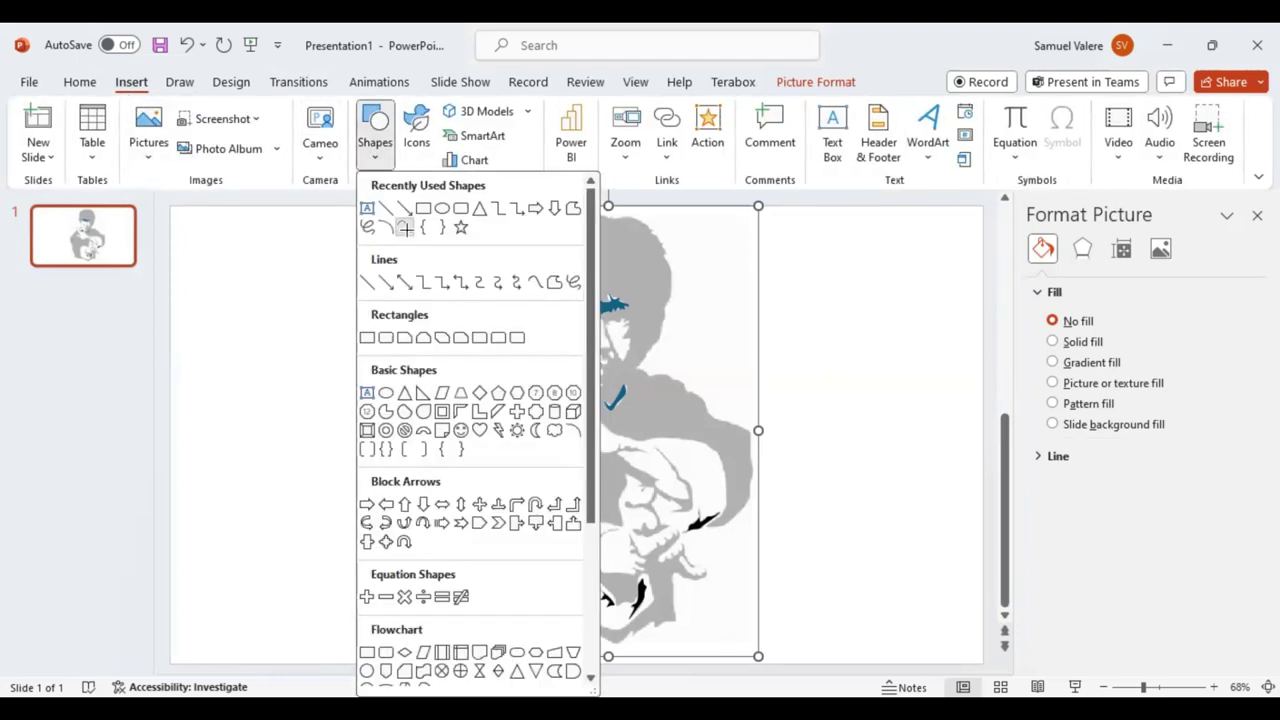
{"action": "left_click", "coordinate": [404, 226]}
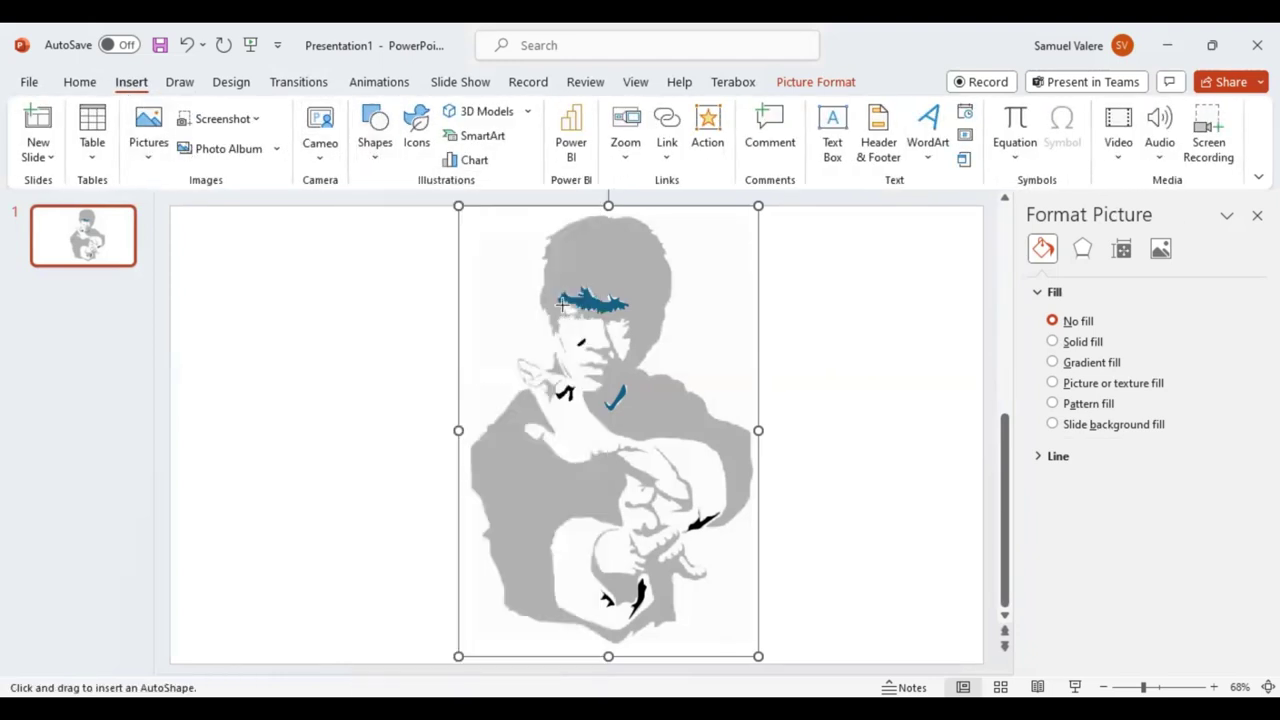
{"action": "left_click_drag", "start_coordinate": [562, 304], "coordinate": [564, 309]}
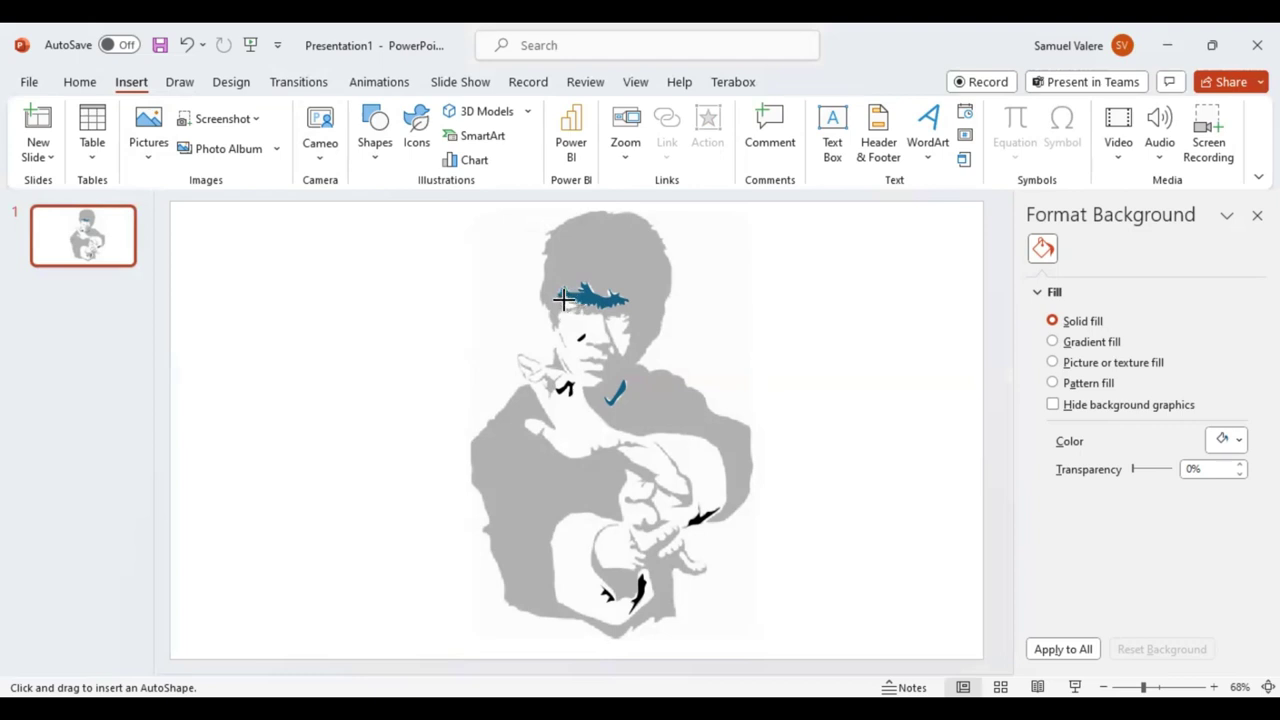
Step: Trace a shape over the blue brow patch and a small shadow piece on the left cheek
{"action": "left_click_drag", "start_coordinate": [562, 298], "coordinate": [578, 307]}
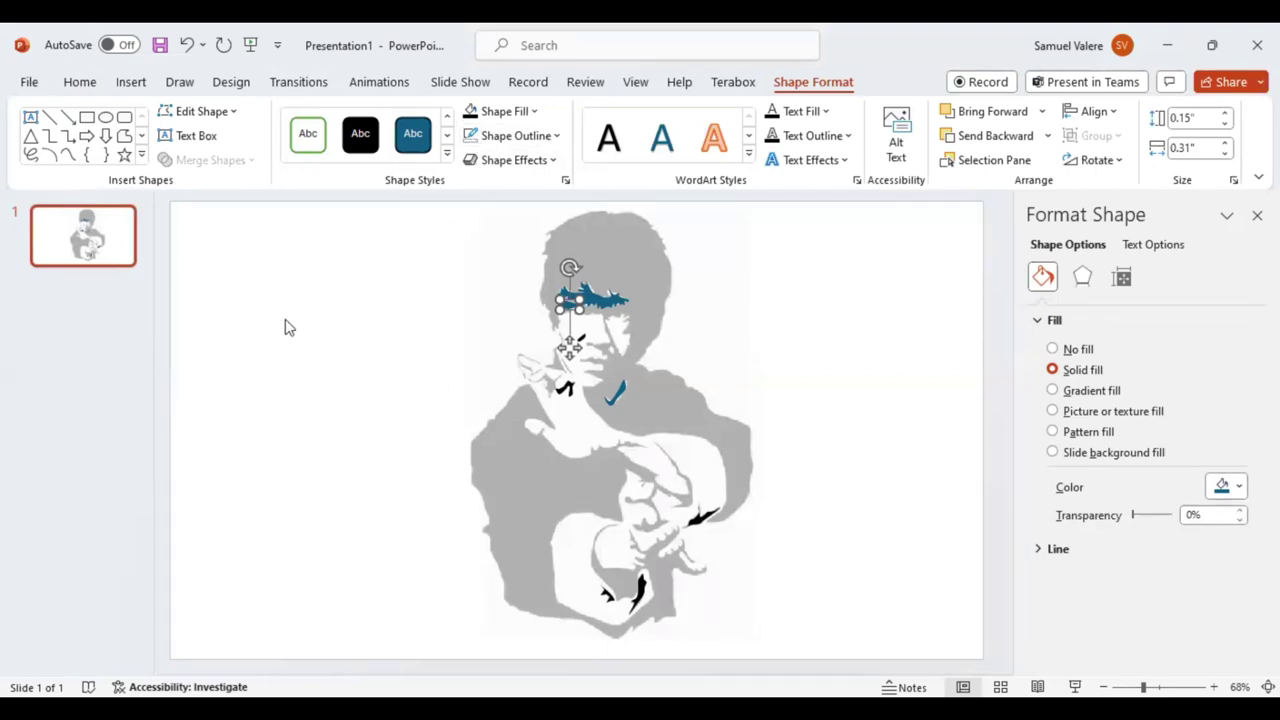
{"action": "left_click", "coordinate": [67, 155]}
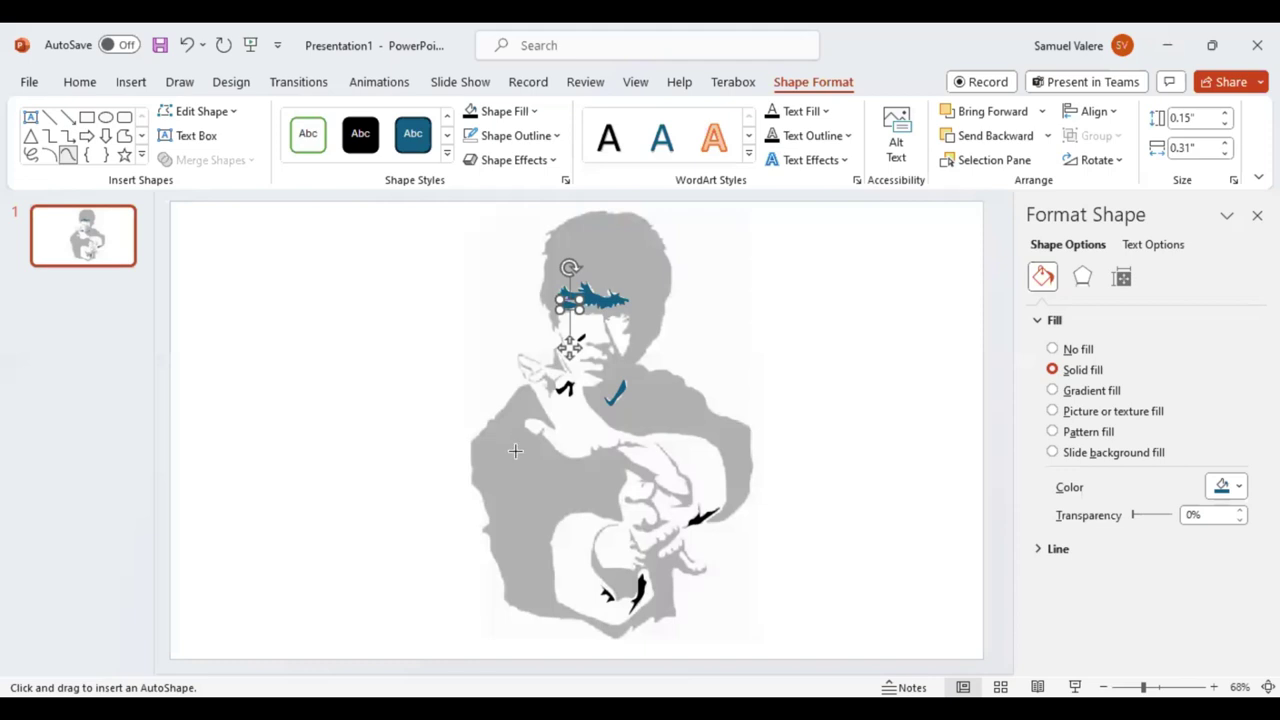
{"action": "left_click", "coordinate": [566, 371]}
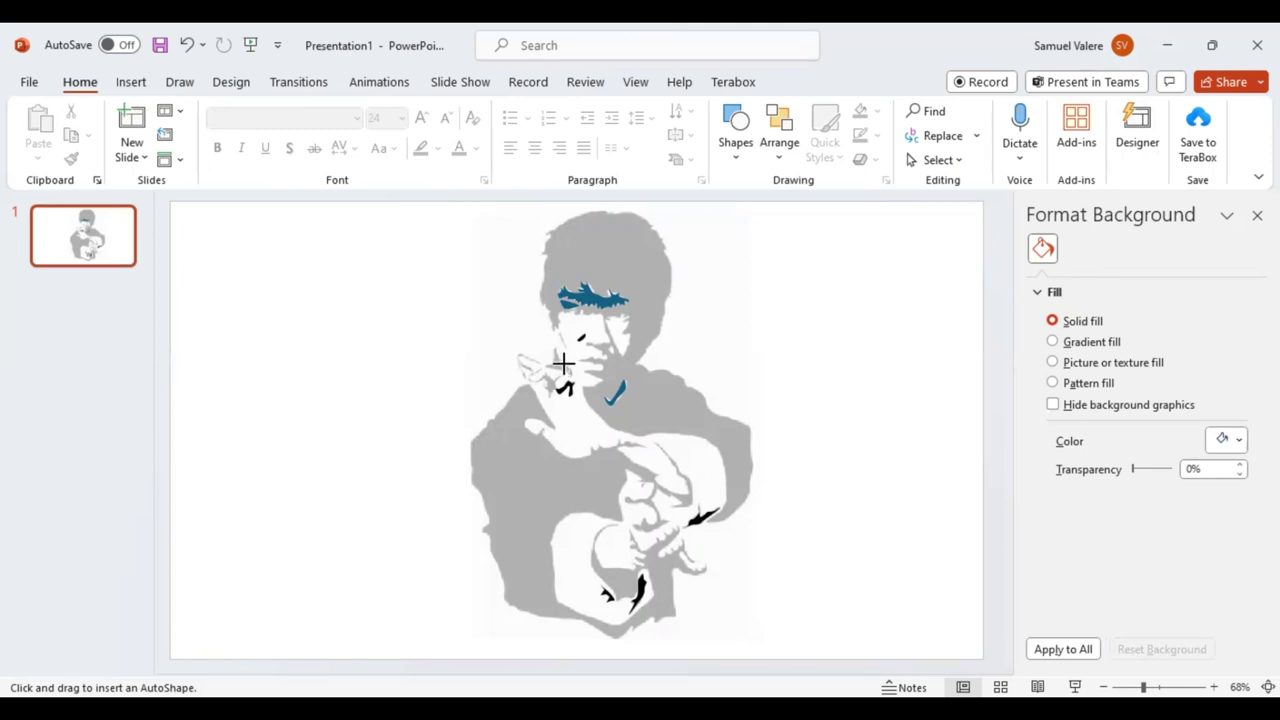
{"action": "left_click_drag", "start_coordinate": [548, 358], "coordinate": [567, 382]}
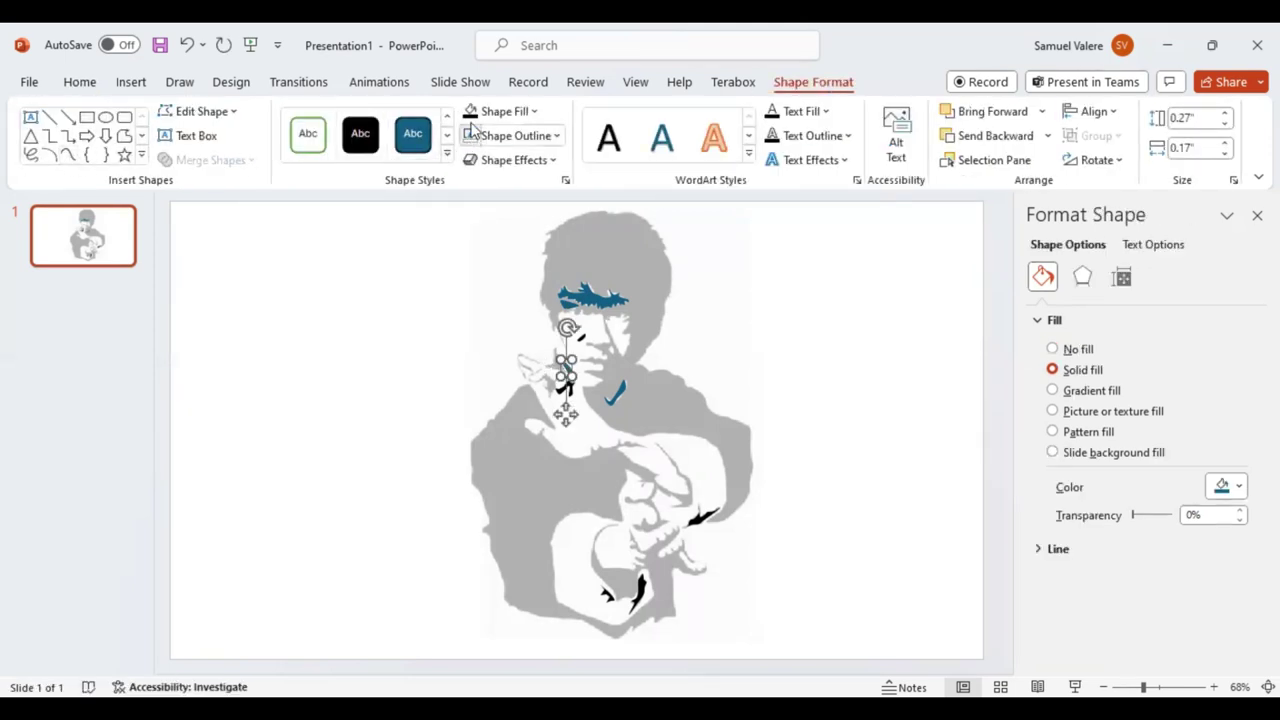
{"action": "left_click", "coordinate": [67, 155]}
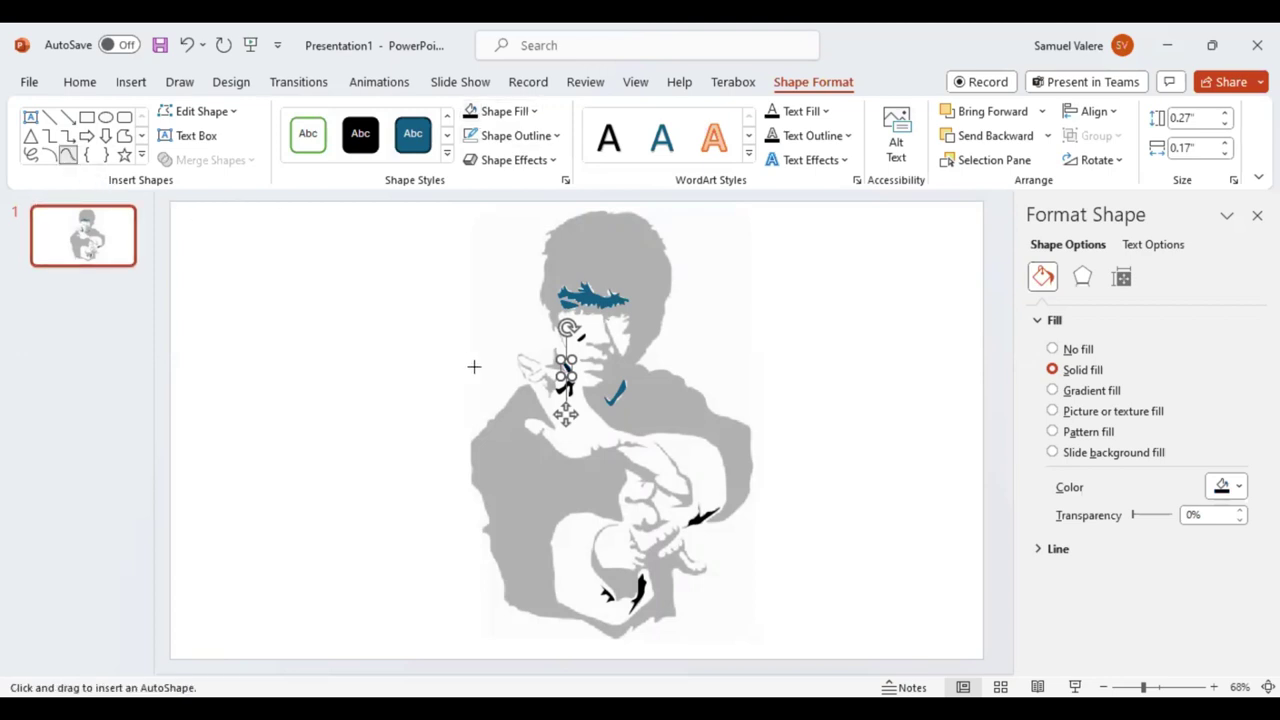
{"action": "left_click", "coordinate": [545, 365]}
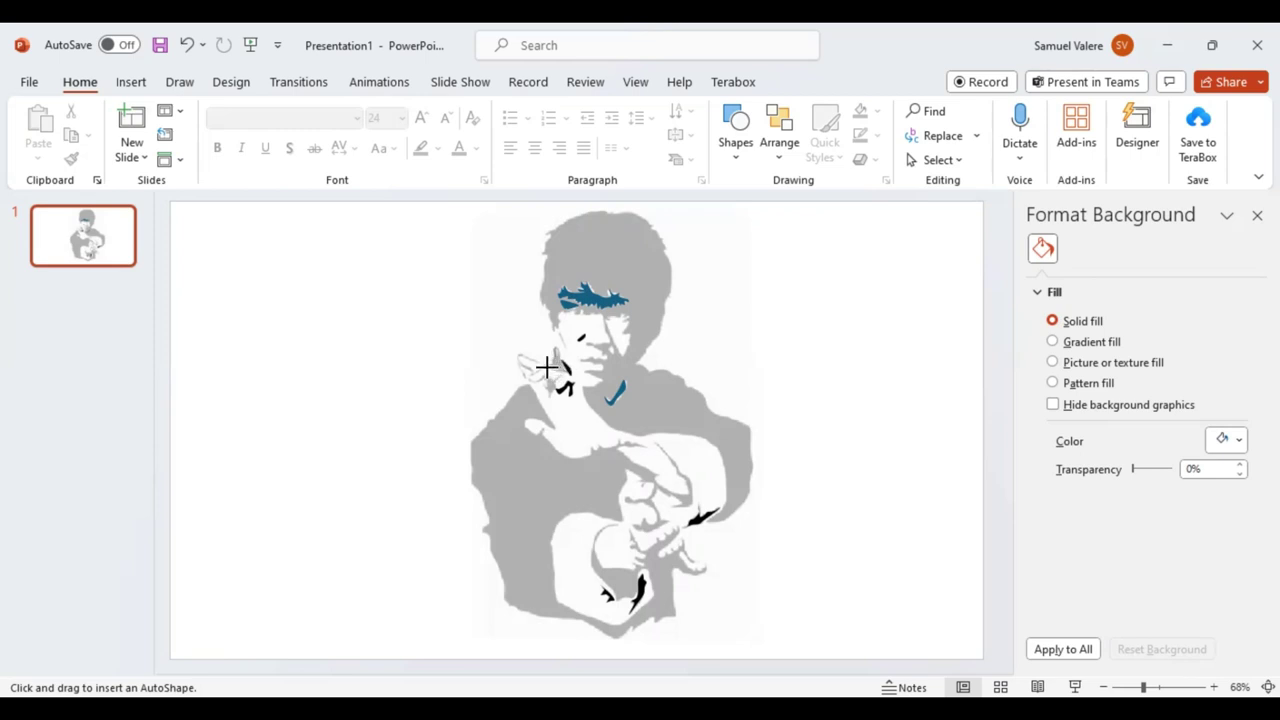
Step: Finish the small traced piece near the face and fill it black
{"action": "left_click", "coordinate": [548, 366]}
{"action": "double_click", "coordinate": [556, 362]}
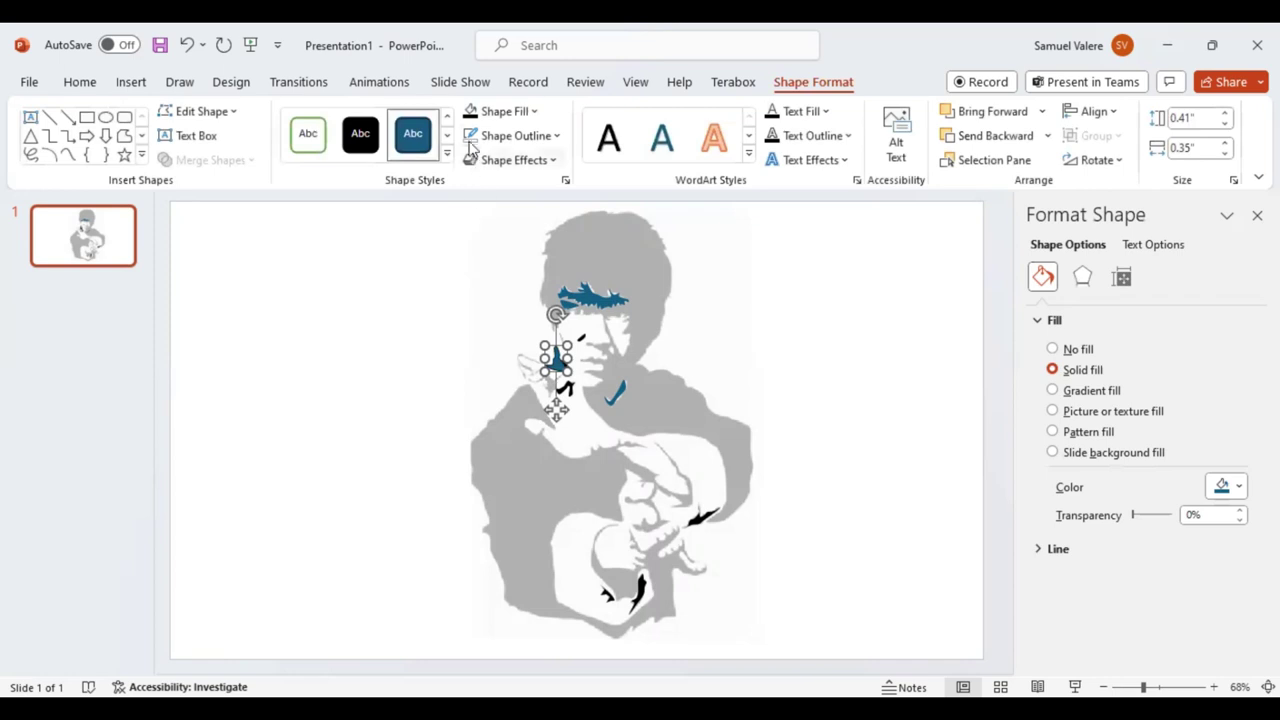
{"action": "left_click", "coordinate": [469, 110]}
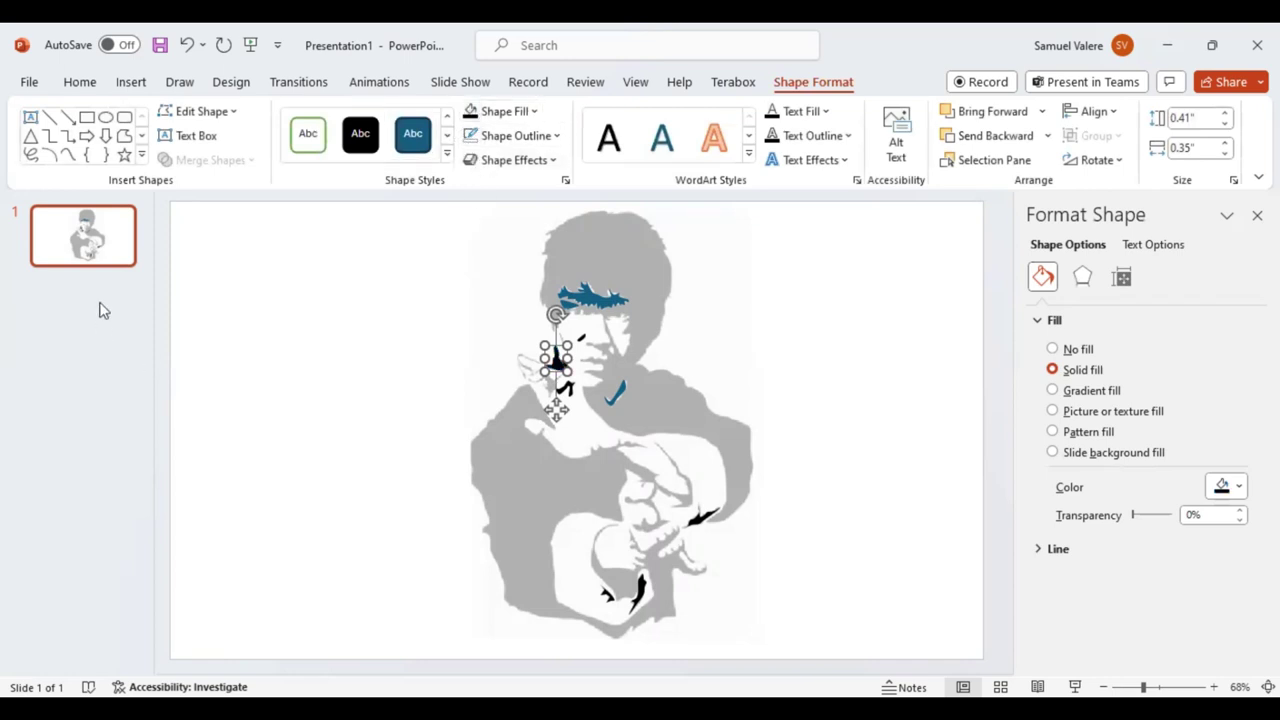
{"action": "left_click", "coordinate": [67, 155]}
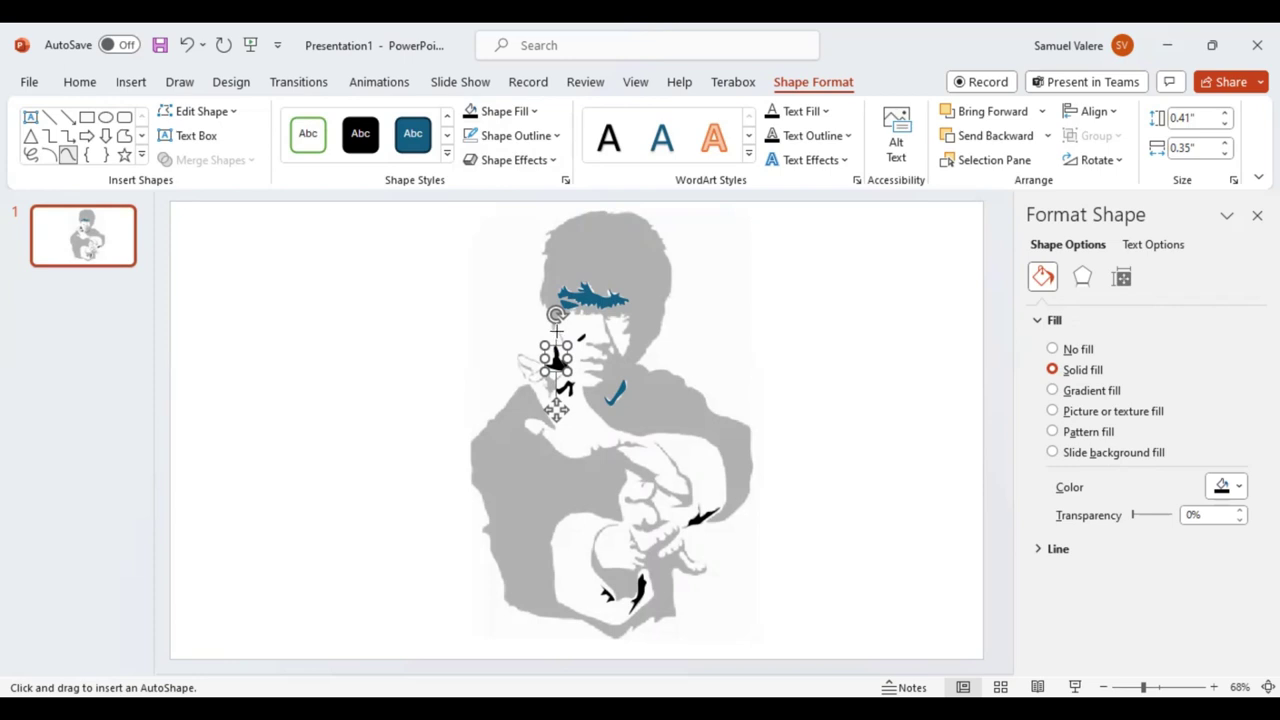
Step: Outline another small shadow piece beside the cheek, adjusting the zoom slightly
{"action": "left_click", "coordinate": [556, 329]}
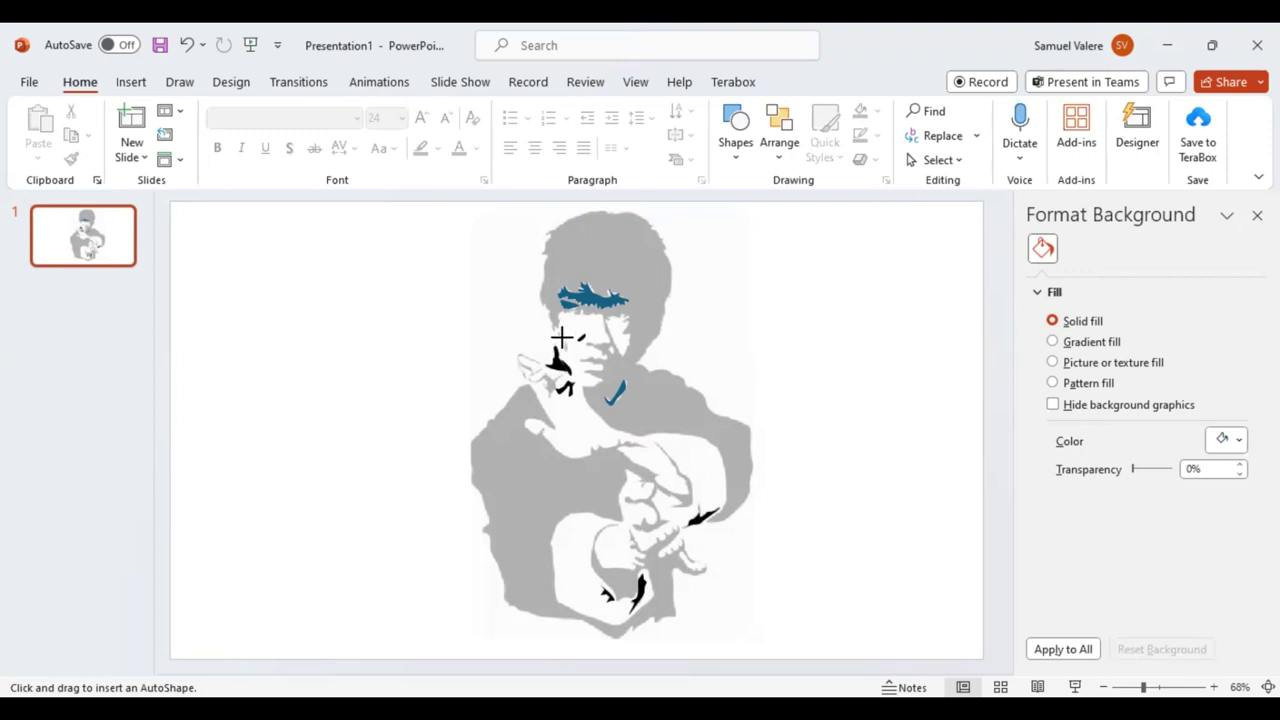
{"action": "left_click_drag", "start_coordinate": [558, 332], "coordinate": [567, 350]}
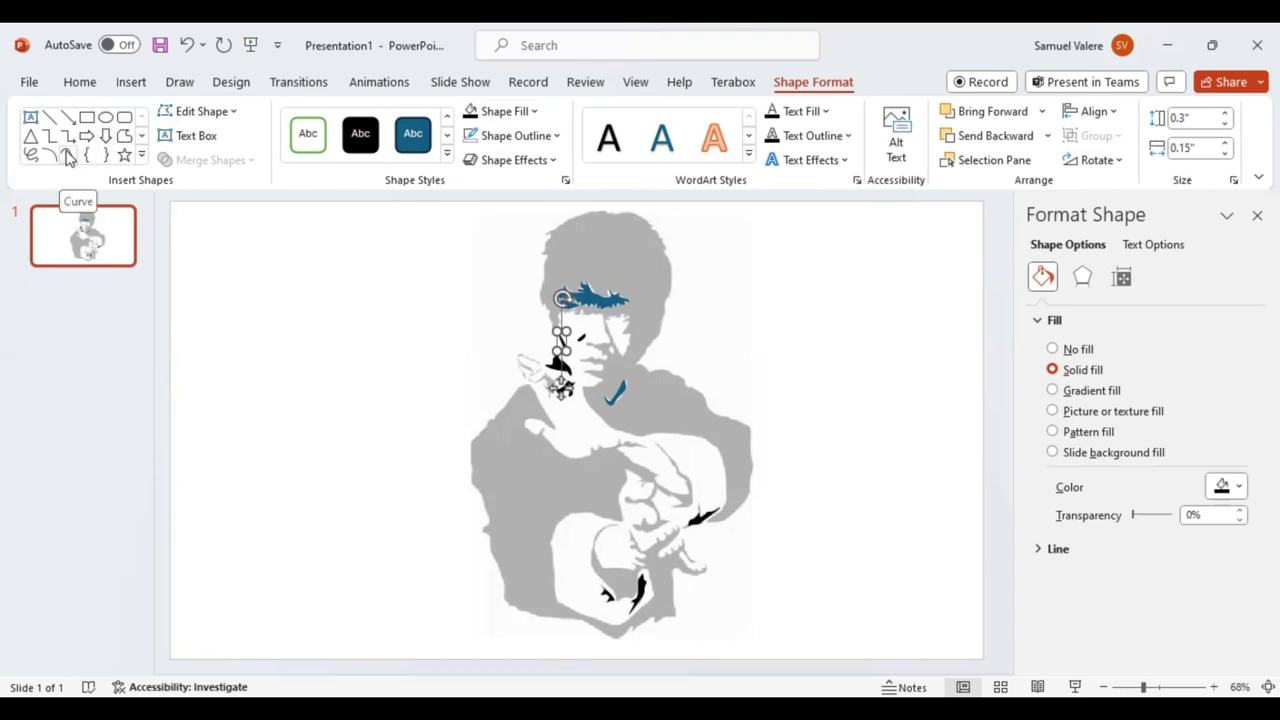
{"action": "left_click", "coordinate": [68, 155]}
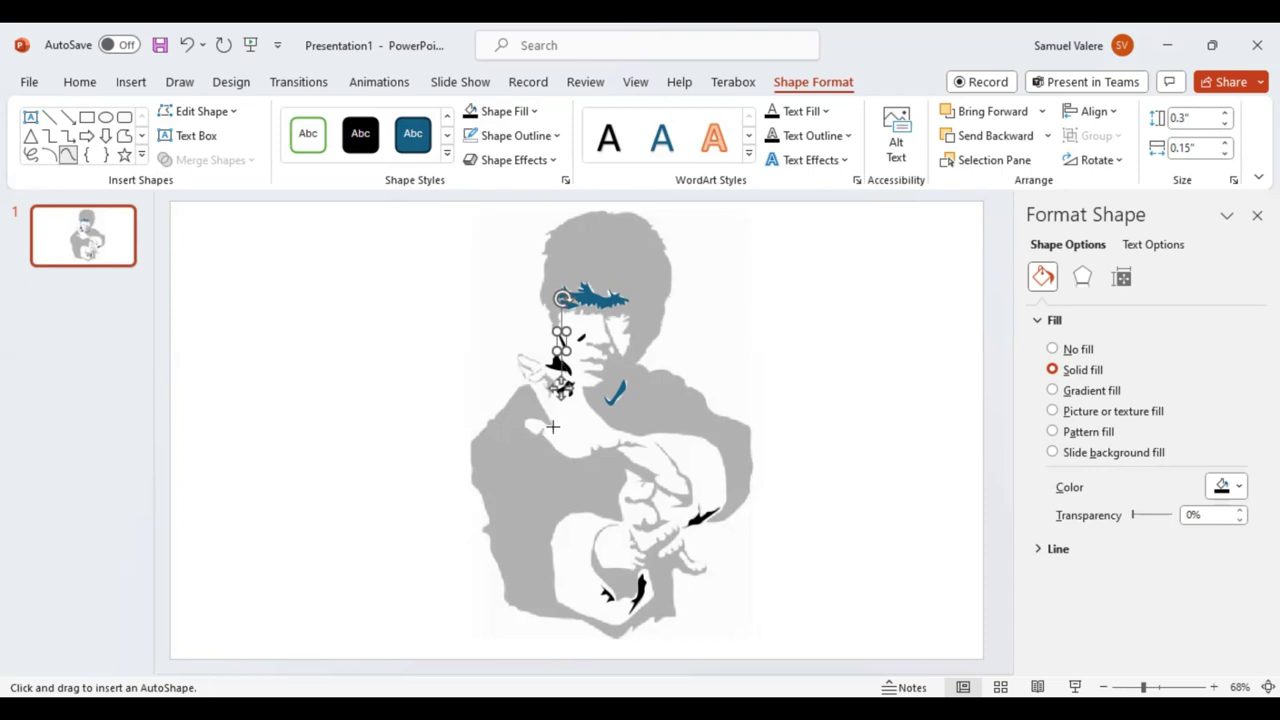
{"action": "left_click", "coordinate": [1156, 676]}
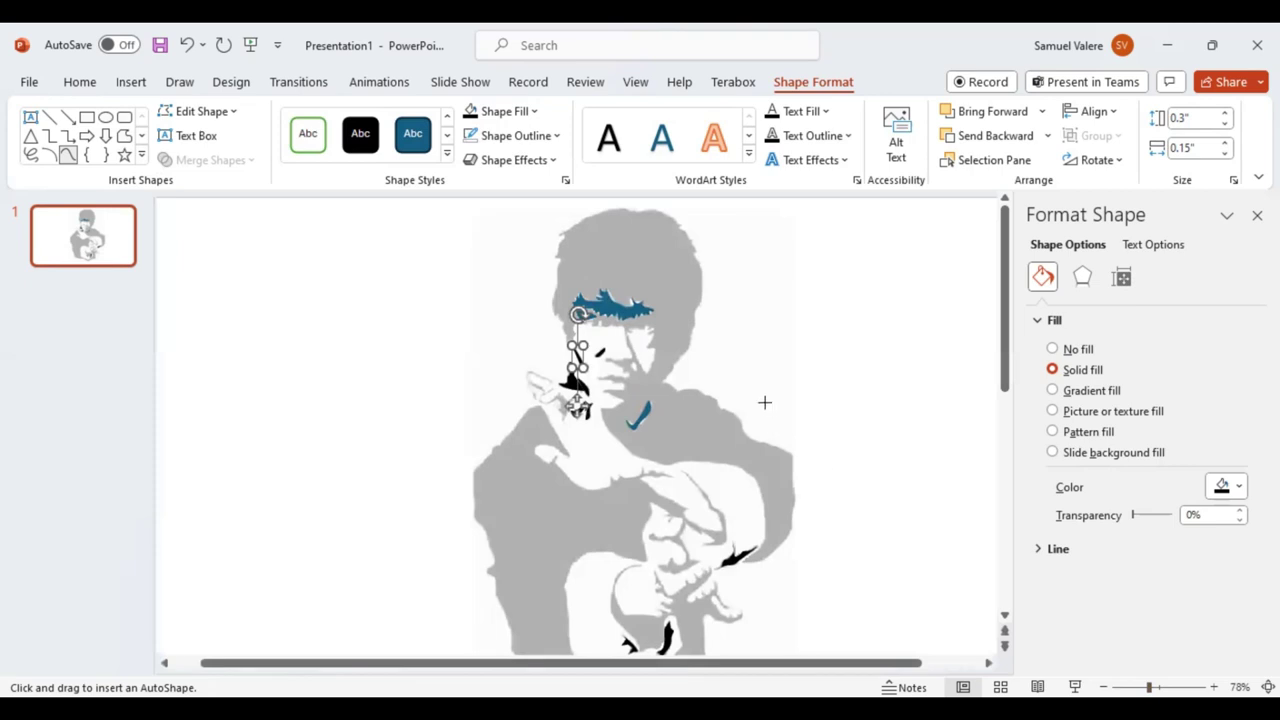
{"action": "scroll", "coordinate": [764, 404], "scroll_direction": "down", "scroll_amount": 1}
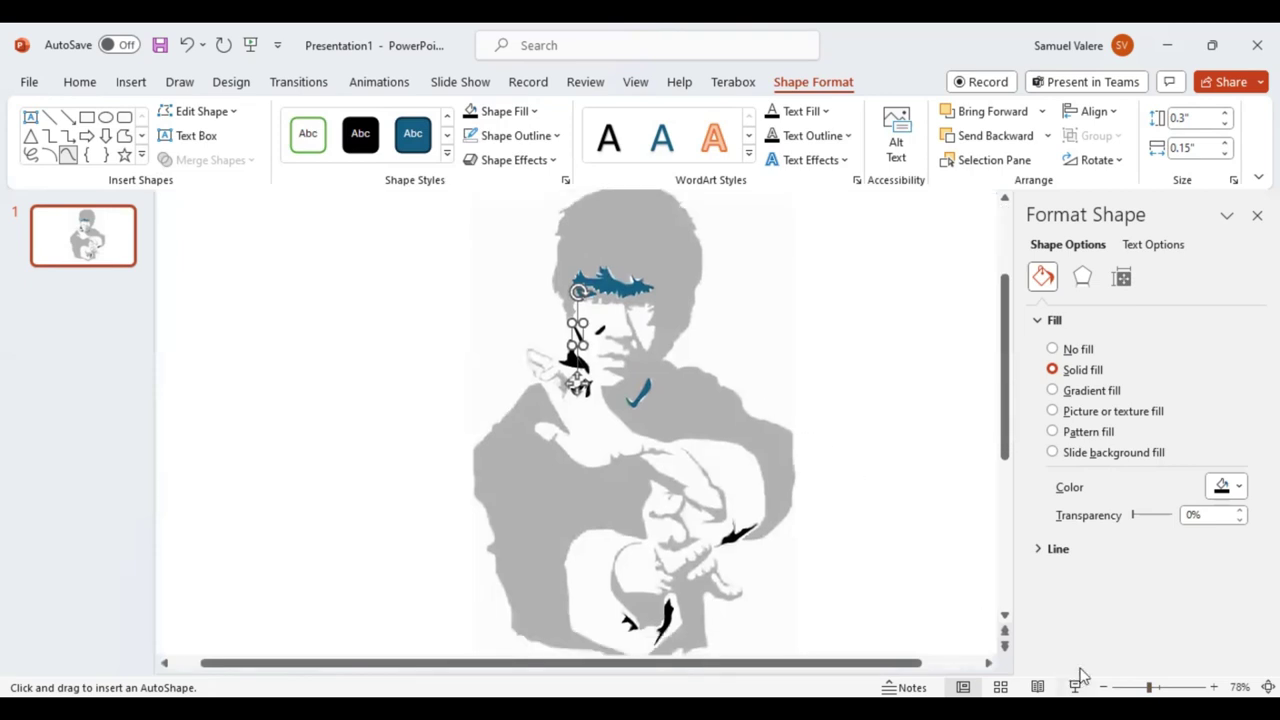
{"action": "left_click", "coordinate": [1146, 676]}
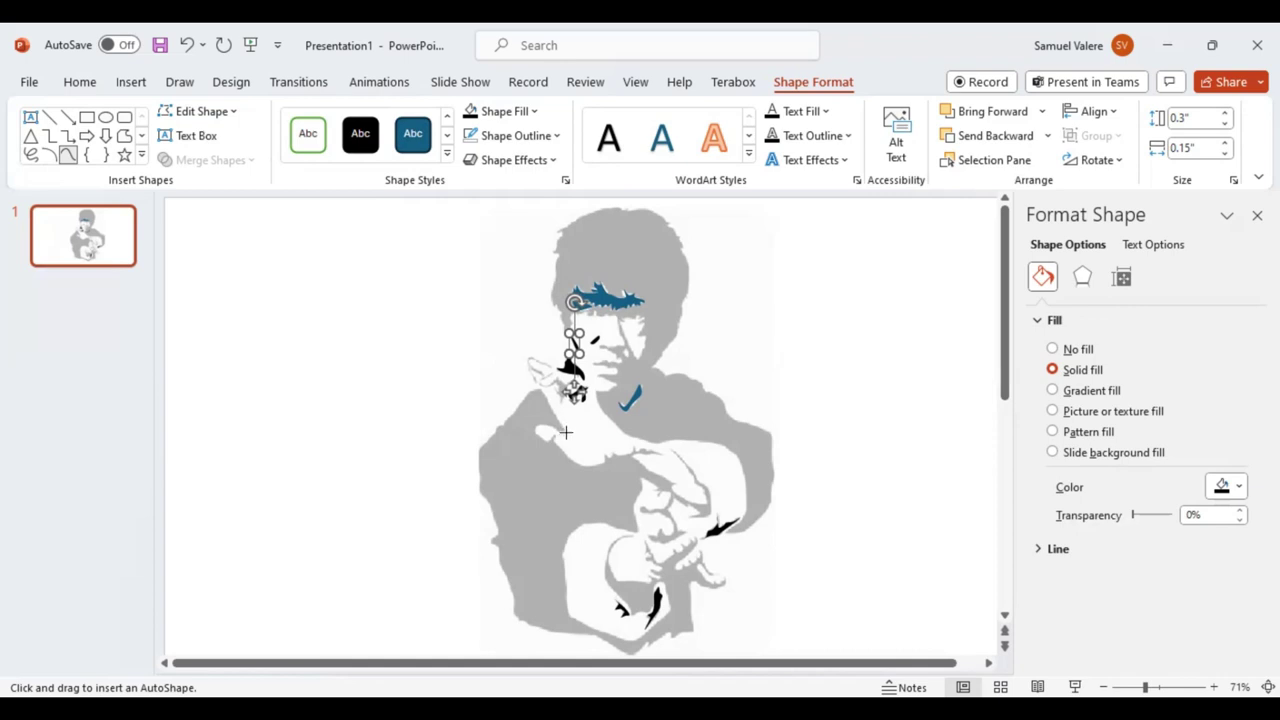
{"action": "key", "text": "Escape"}
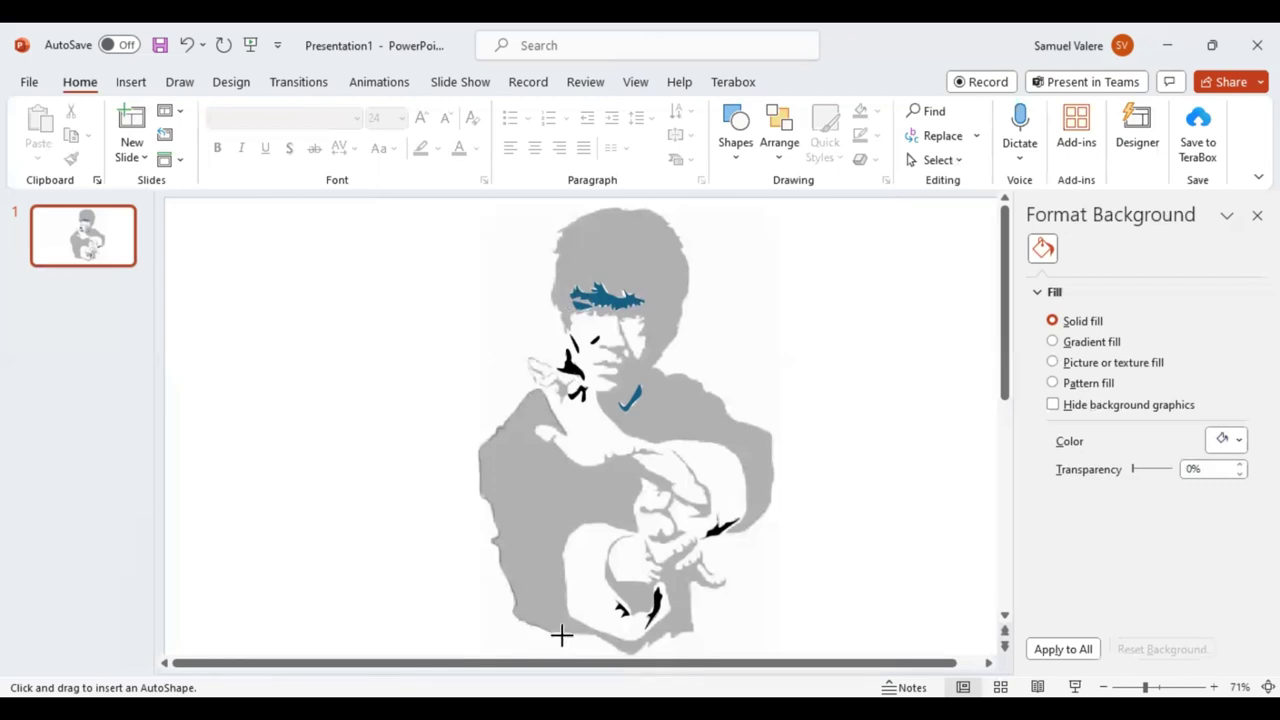
Step: Close the large arm-and-lower-torso freeform at its start point and deselect it
{"action": "left_click", "coordinate": [613, 645]}
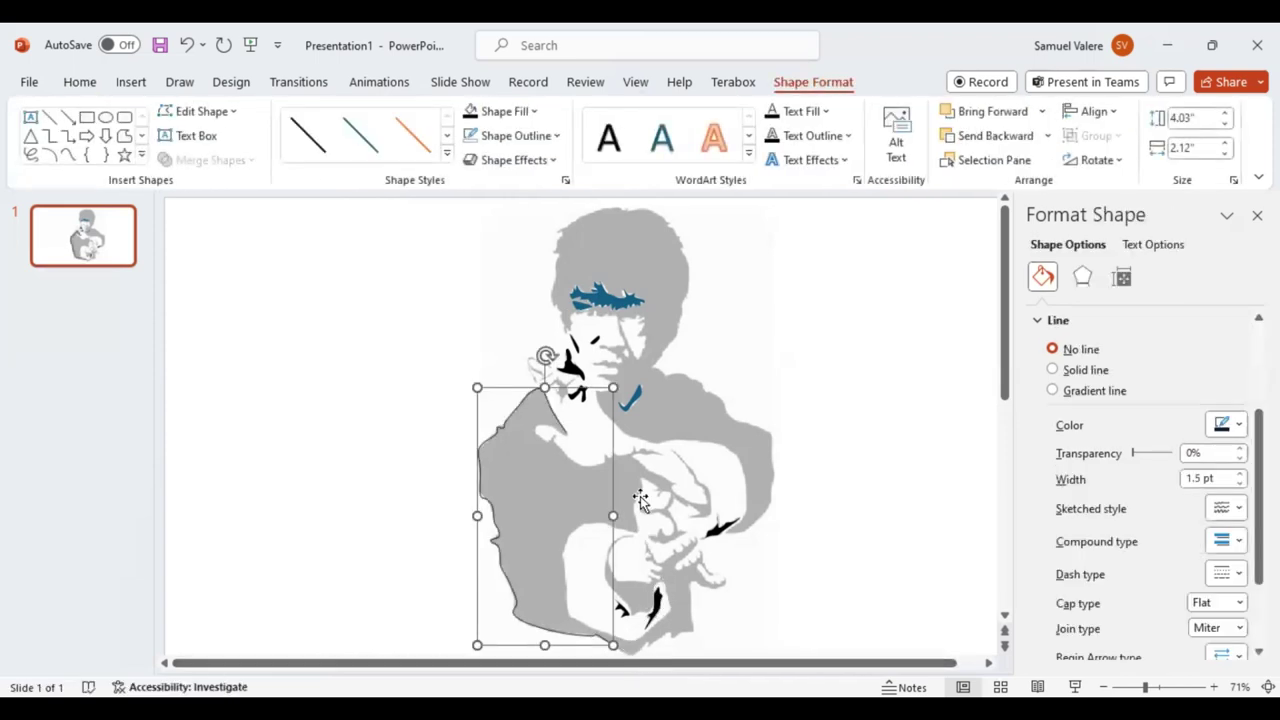
{"action": "left_click", "coordinate": [478, 328]}
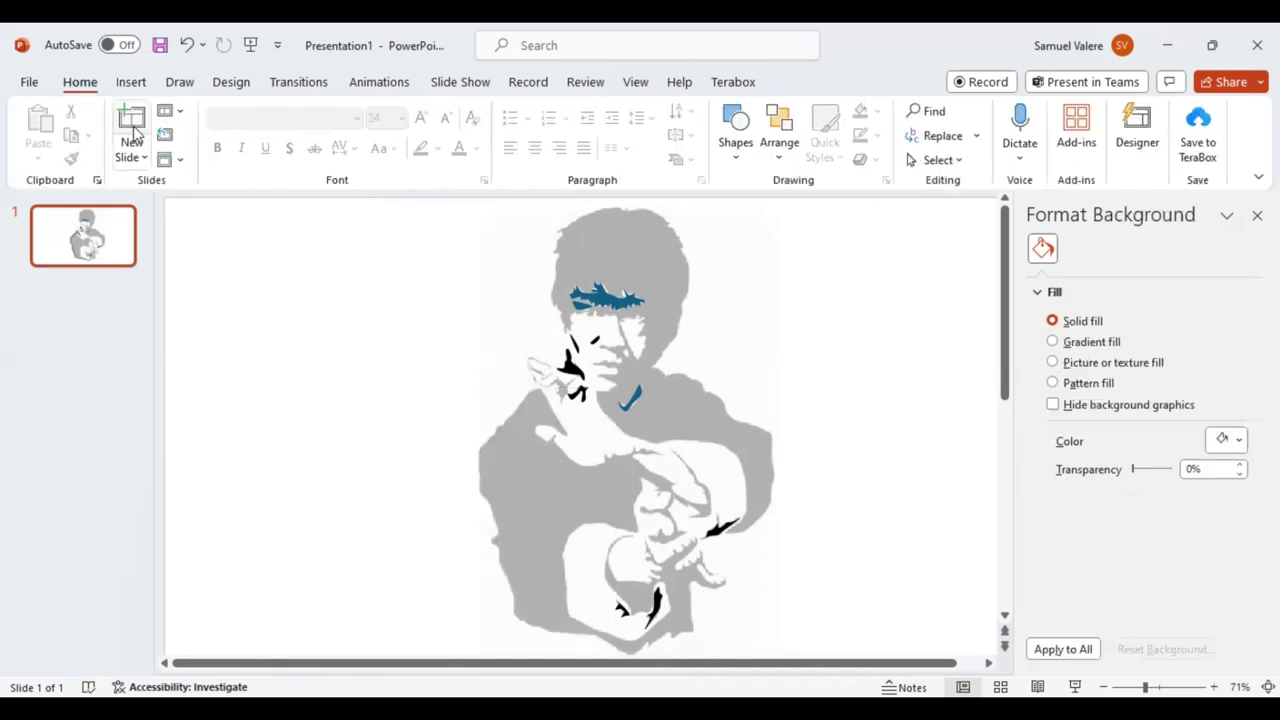
{"action": "left_click", "coordinate": [131, 83]}
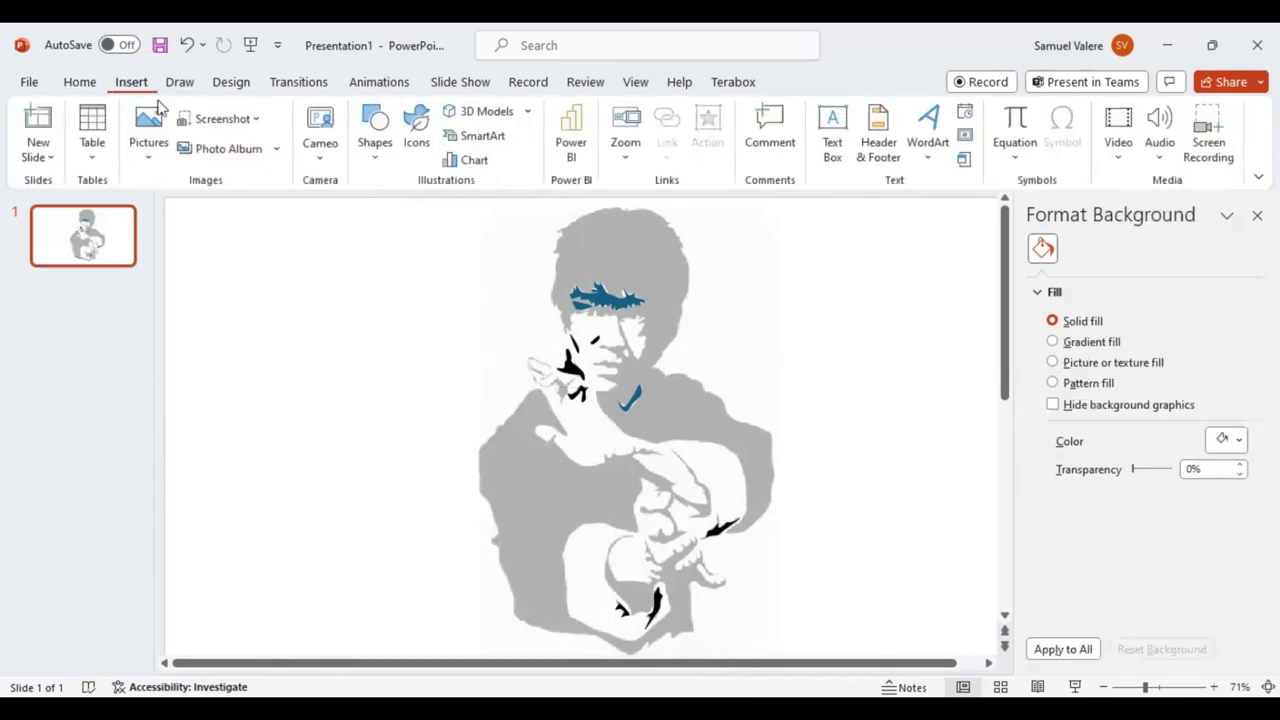
Step: Pick the Freeform shape from the Insert Shapes gallery to trace more detail areas
{"action": "left_click", "coordinate": [375, 150]}
{"action": "left_click", "coordinate": [408, 232]}
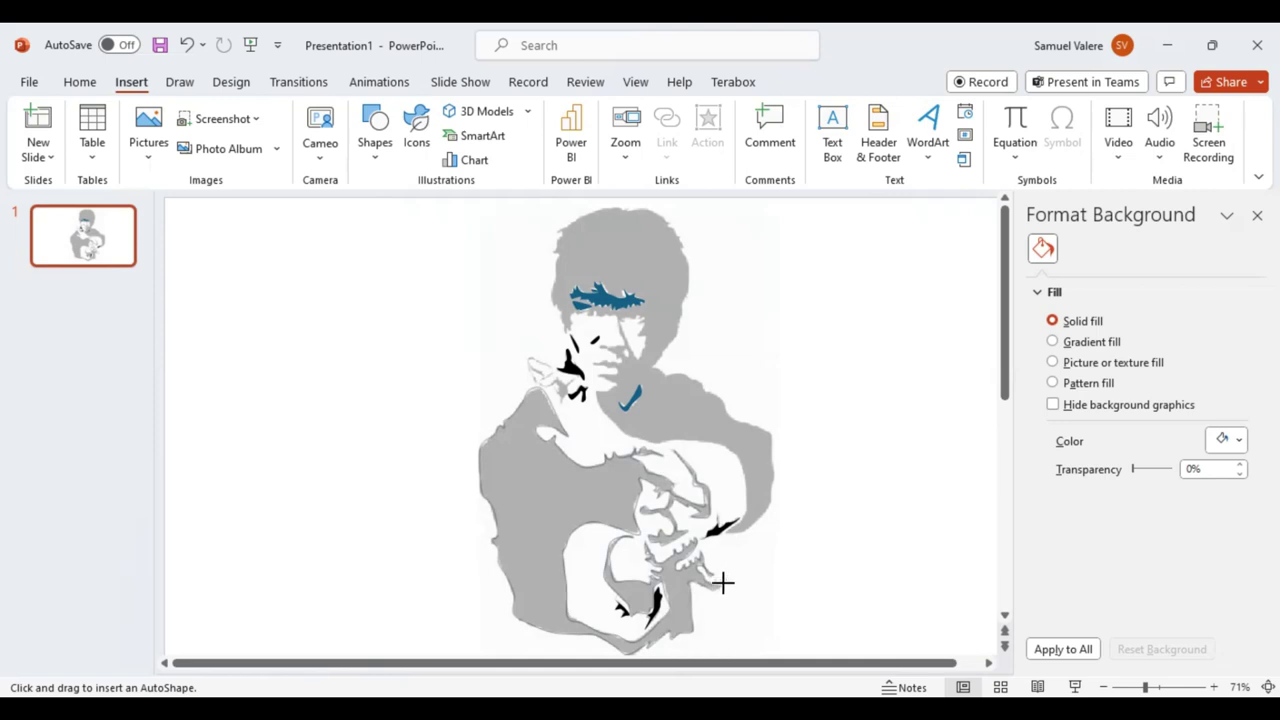
Step: Finish the traced torso outline and fill it black
{"action": "left_click", "coordinate": [723, 582]}
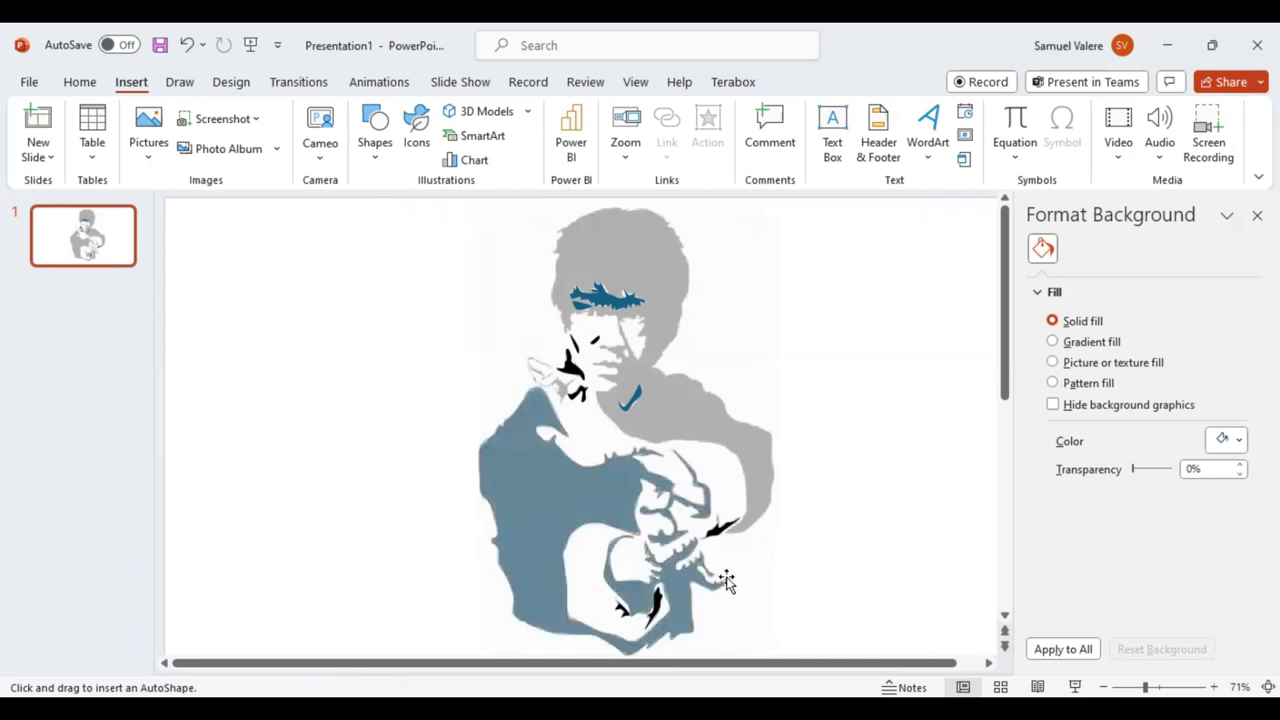
{"action": "double_click", "coordinate": [725, 583]}
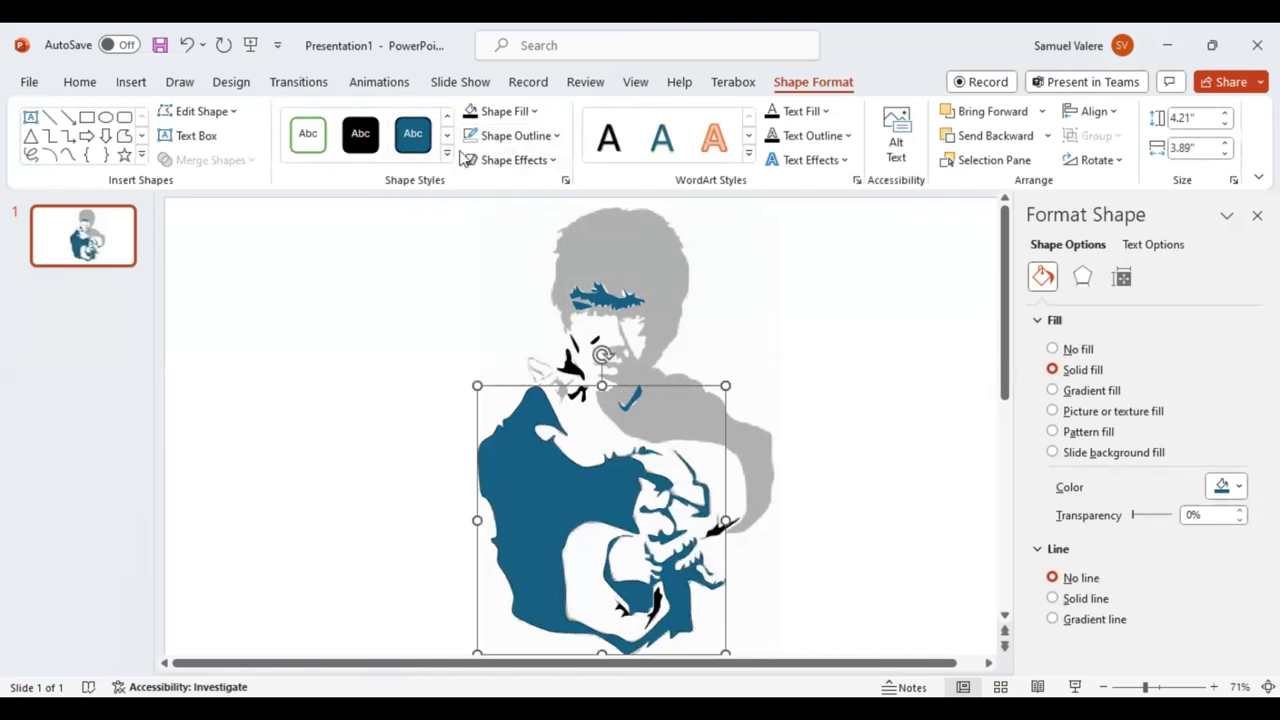
{"action": "left_click", "coordinate": [470, 112]}
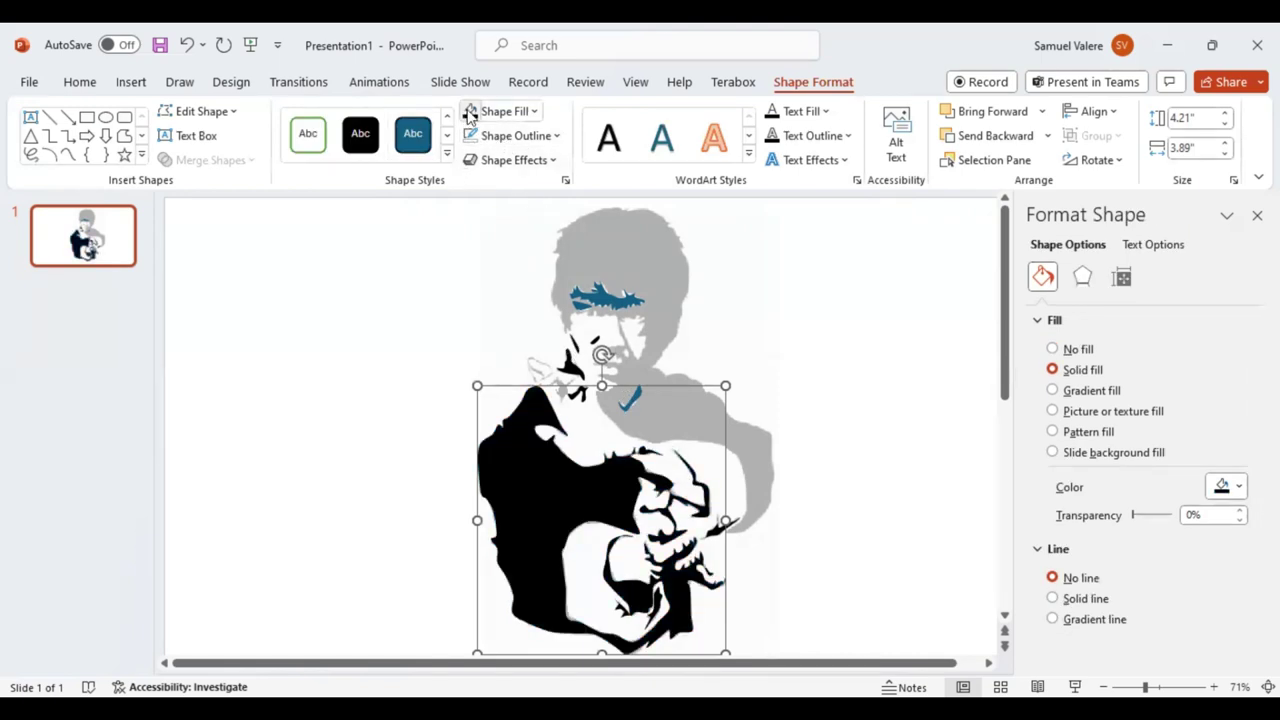
Step: Zoom the slide to 106% over the head area and deselect the large shape
{"action": "left_click", "coordinate": [67, 155]}
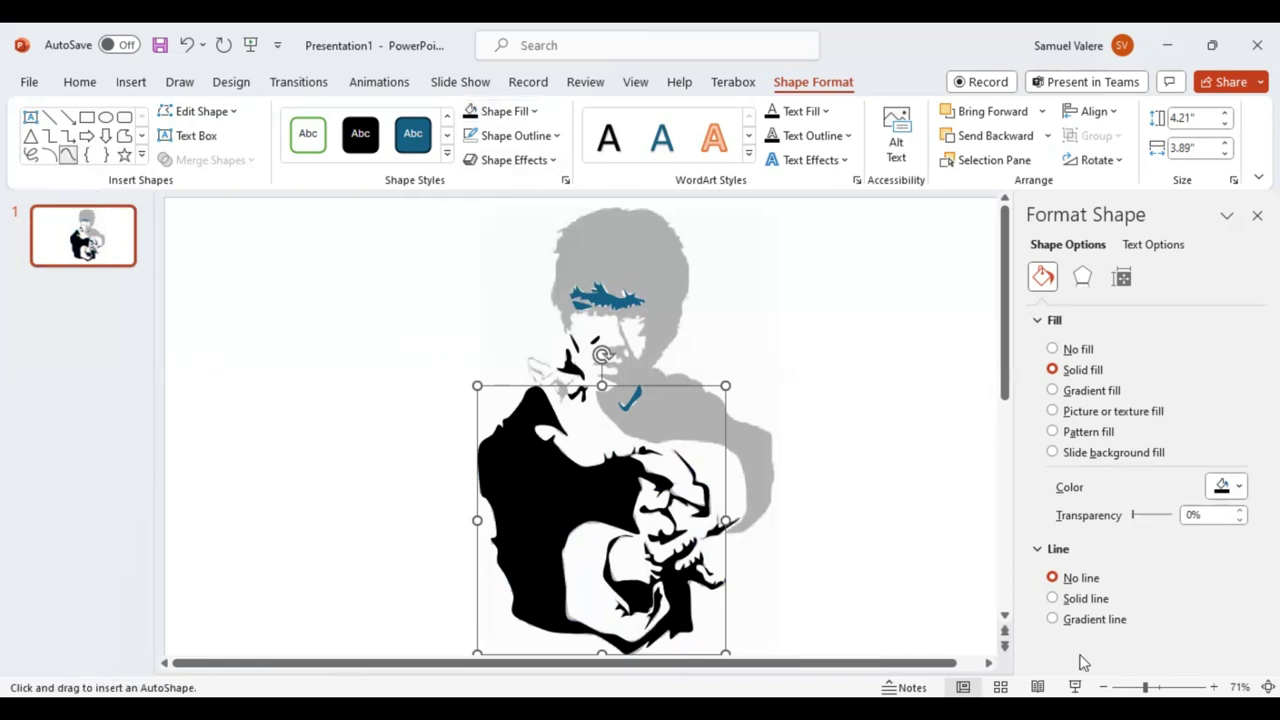
{"action": "left_click", "coordinate": [1156, 687]}
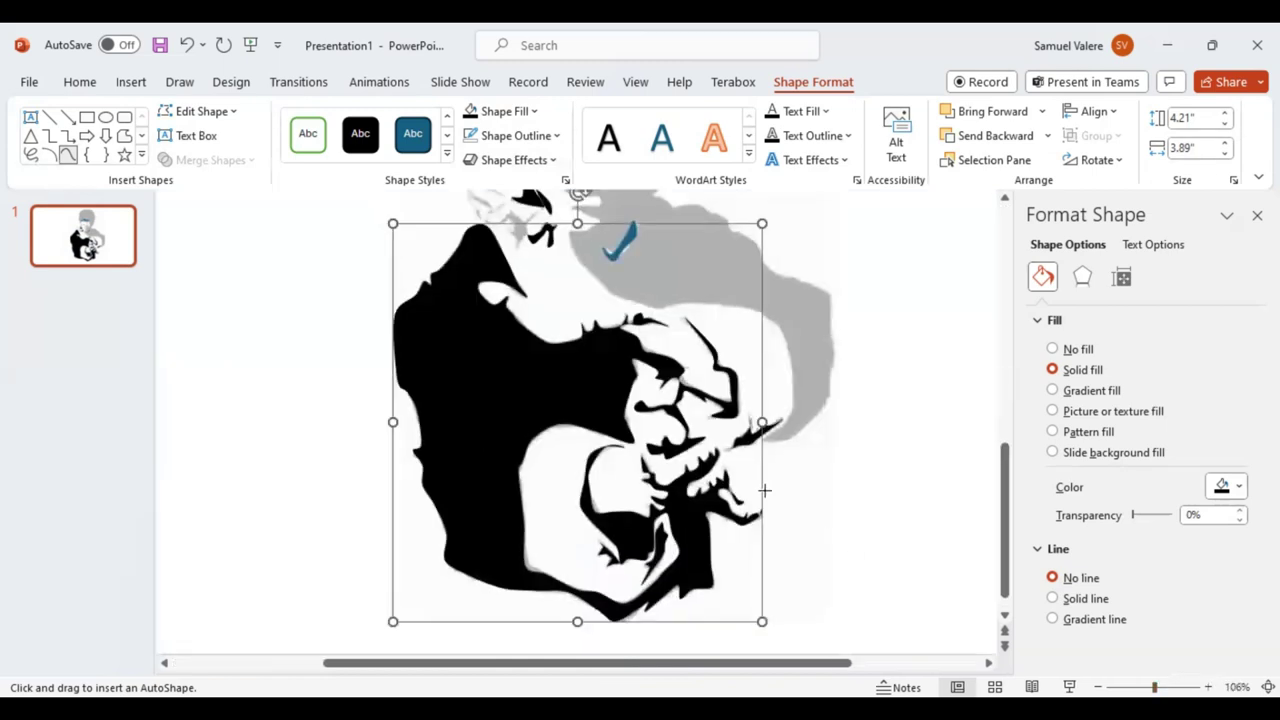
{"action": "scroll", "coordinate": [700, 470], "scroll_direction": "up", "scroll_amount": 1}
{"action": "scroll", "coordinate": [640, 460], "scroll_direction": "up", "scroll_amount": 2}
{"action": "scroll", "coordinate": [620, 466], "scroll_direction": "up", "scroll_amount": 1}
{"action": "scroll", "coordinate": [620, 446], "scroll_direction": "up", "scroll_amount": 1}
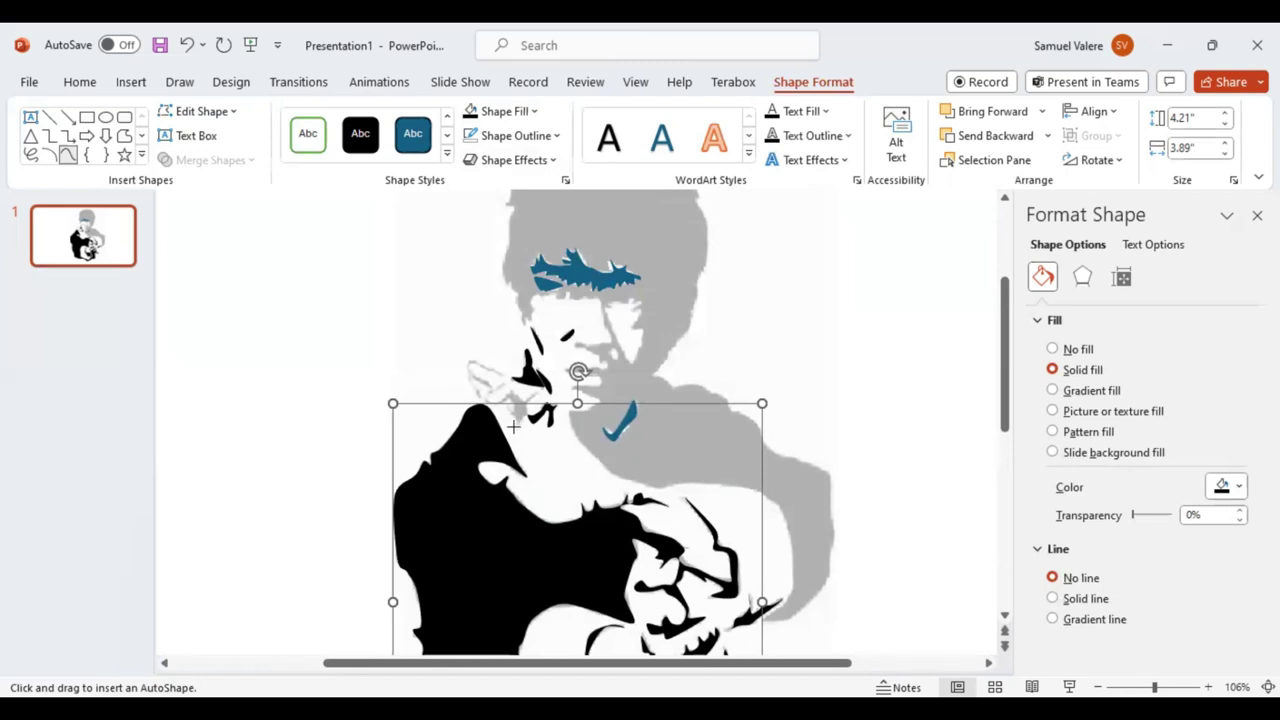
{"action": "key", "text": "Delete"}
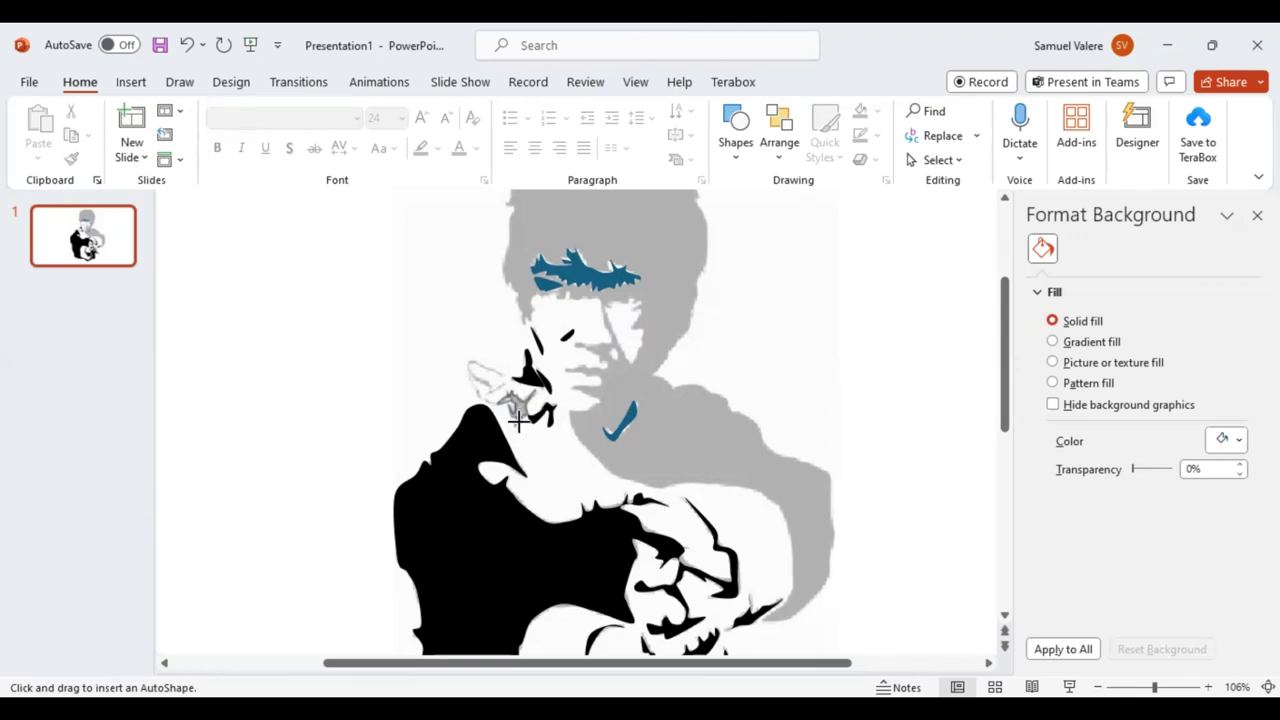
Step: Draw a small piece beside the eye, fill it black, and zoom to 226%
{"action": "left_click_drag", "start_coordinate": [497, 388], "coordinate": [537, 426]}
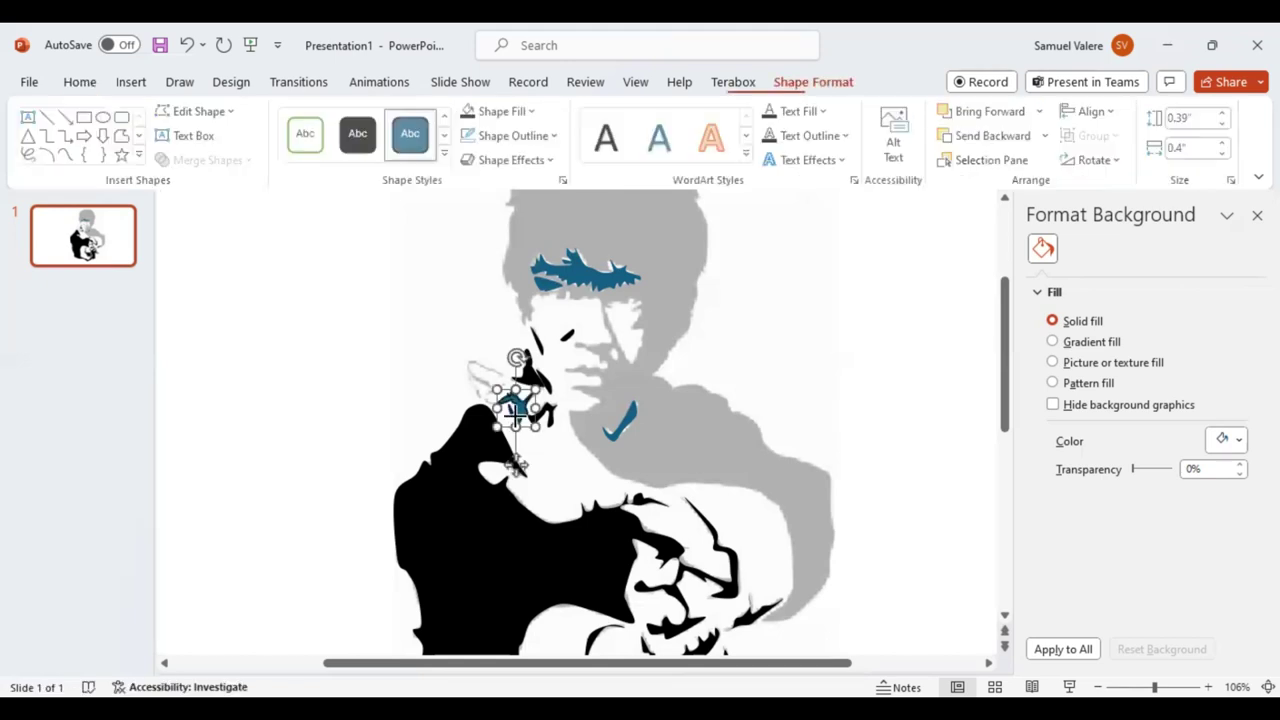
{"action": "left_click", "coordinate": [474, 122]}
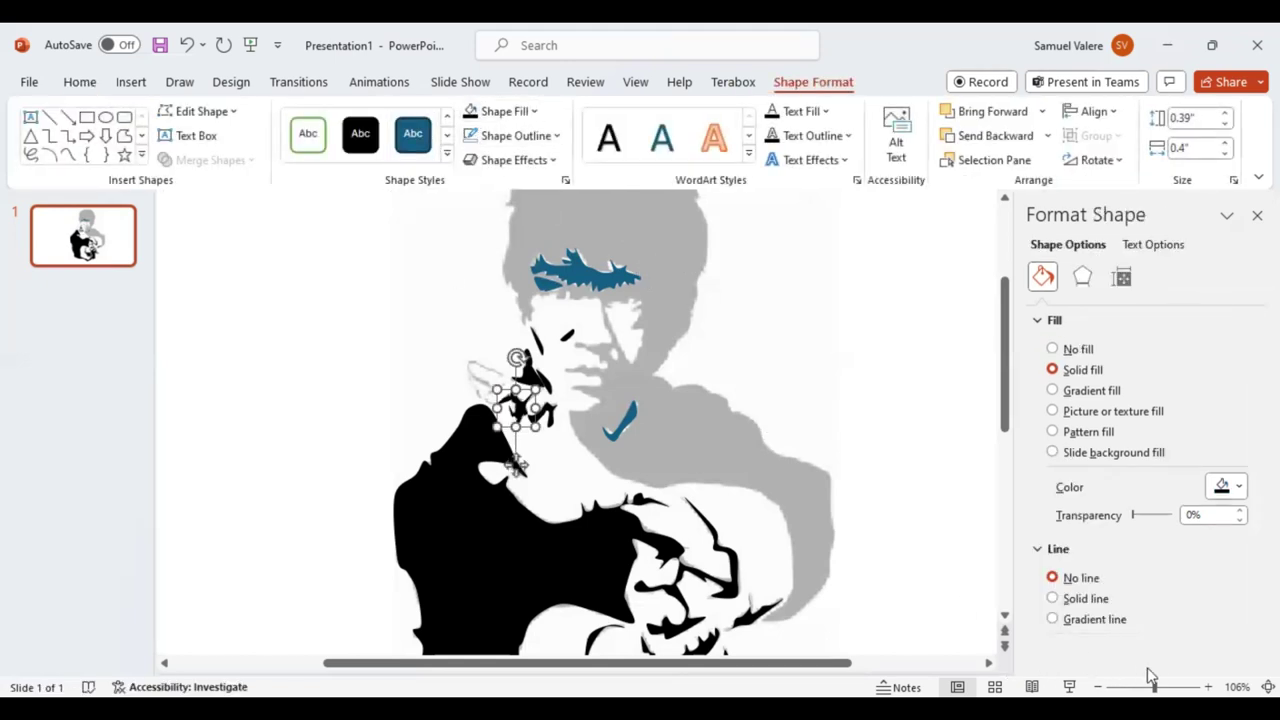
{"action": "left_click", "coordinate": [1172, 686]}
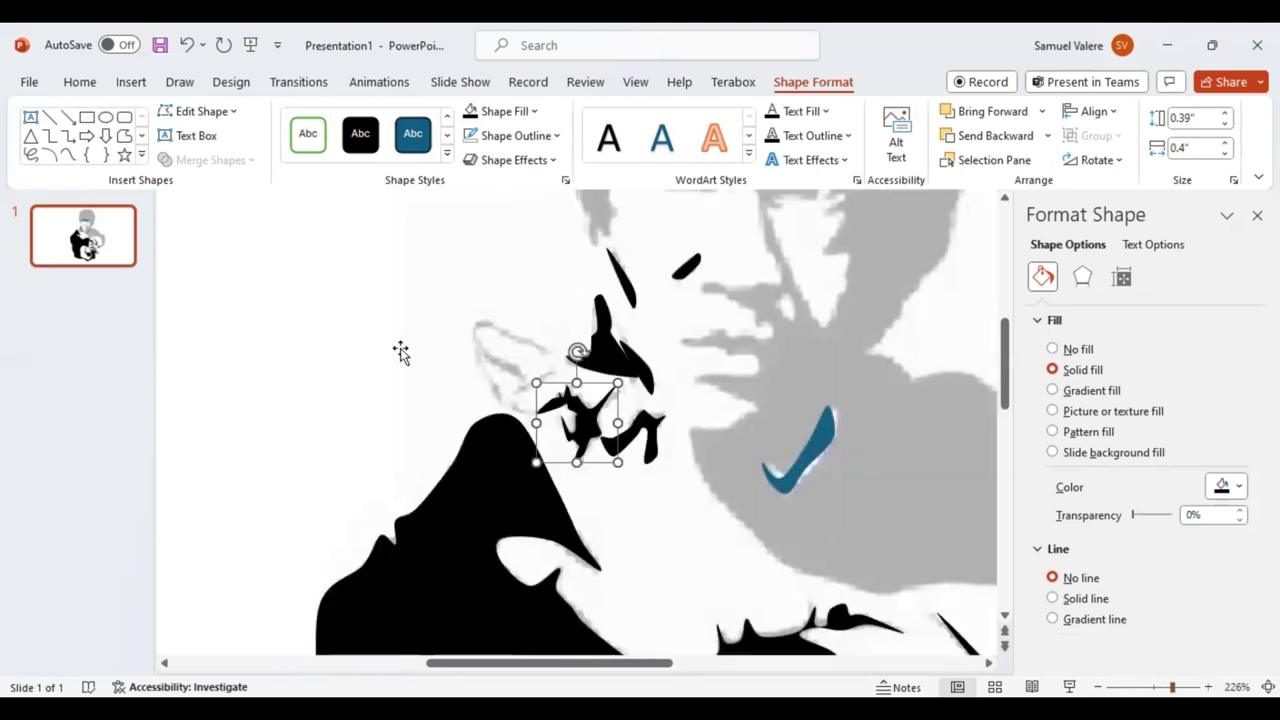
Step: Trace tiny freeform pieces at the shoulder's peak and below the ear, then begin the ear outline
{"action": "left_click", "coordinate": [68, 155]}
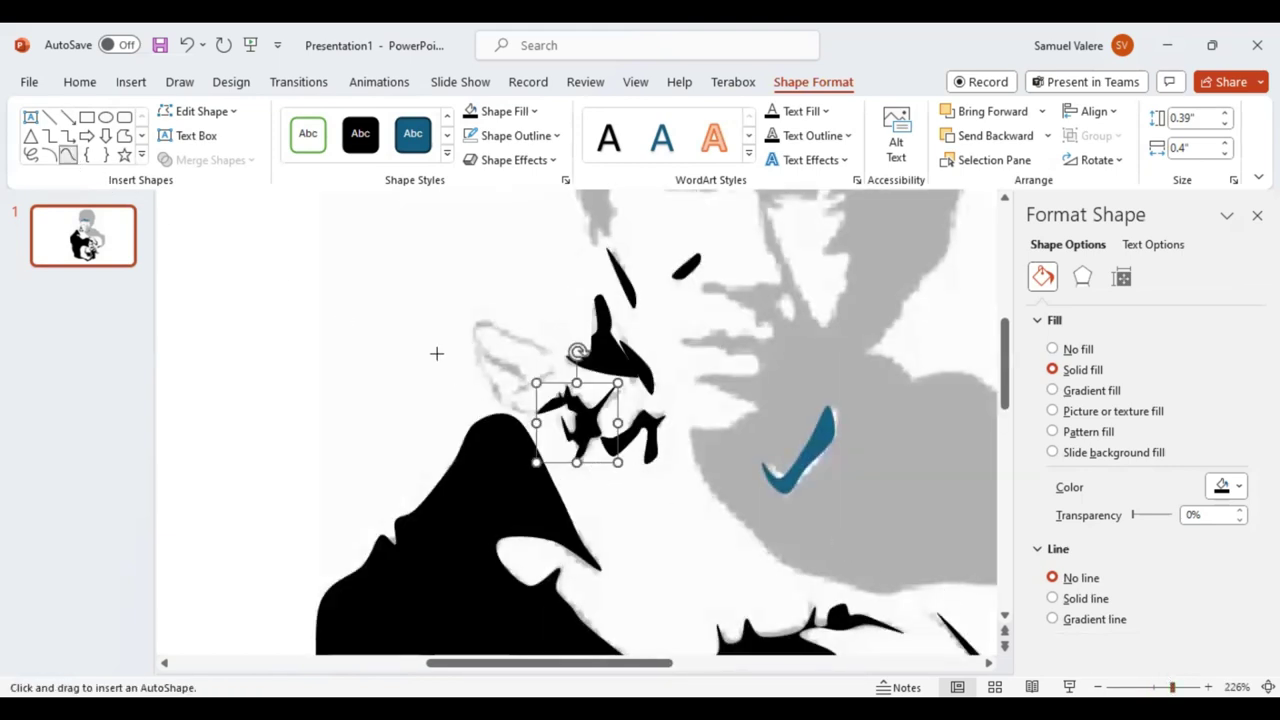
{"action": "left_click", "coordinate": [514, 405]}
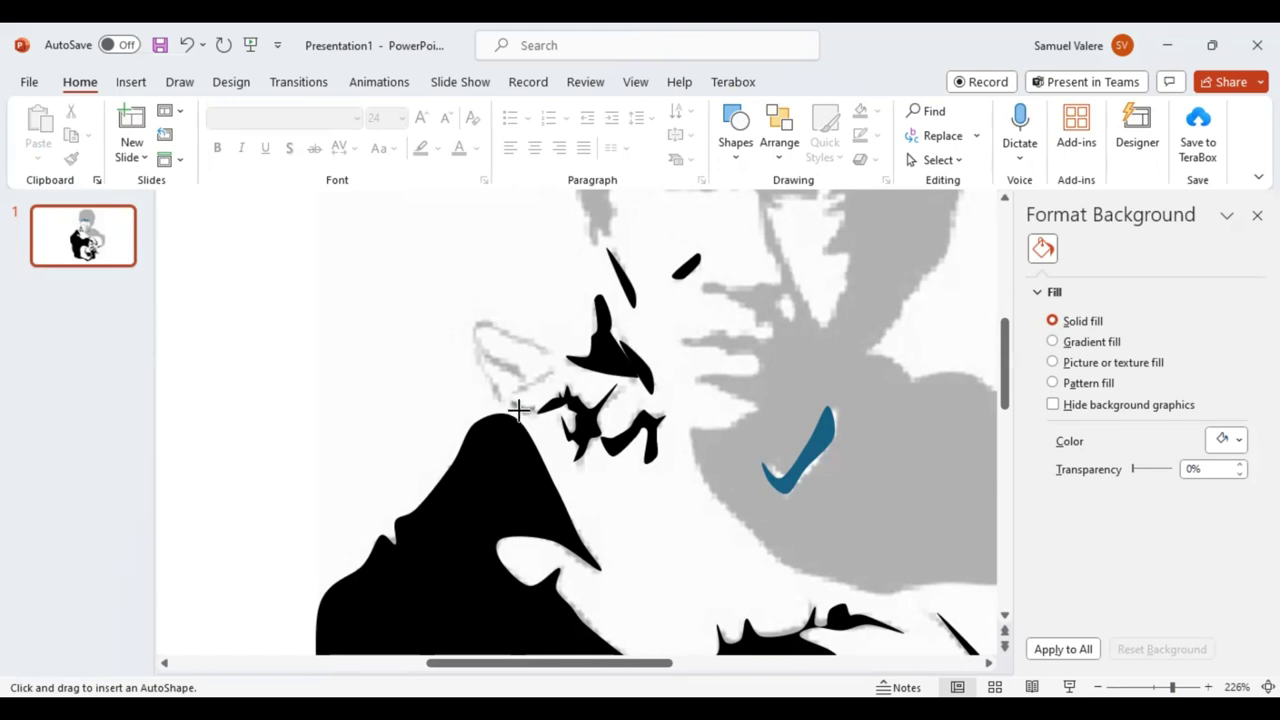
{"action": "left_click_drag", "start_coordinate": [512, 408], "coordinate": [528, 401]}
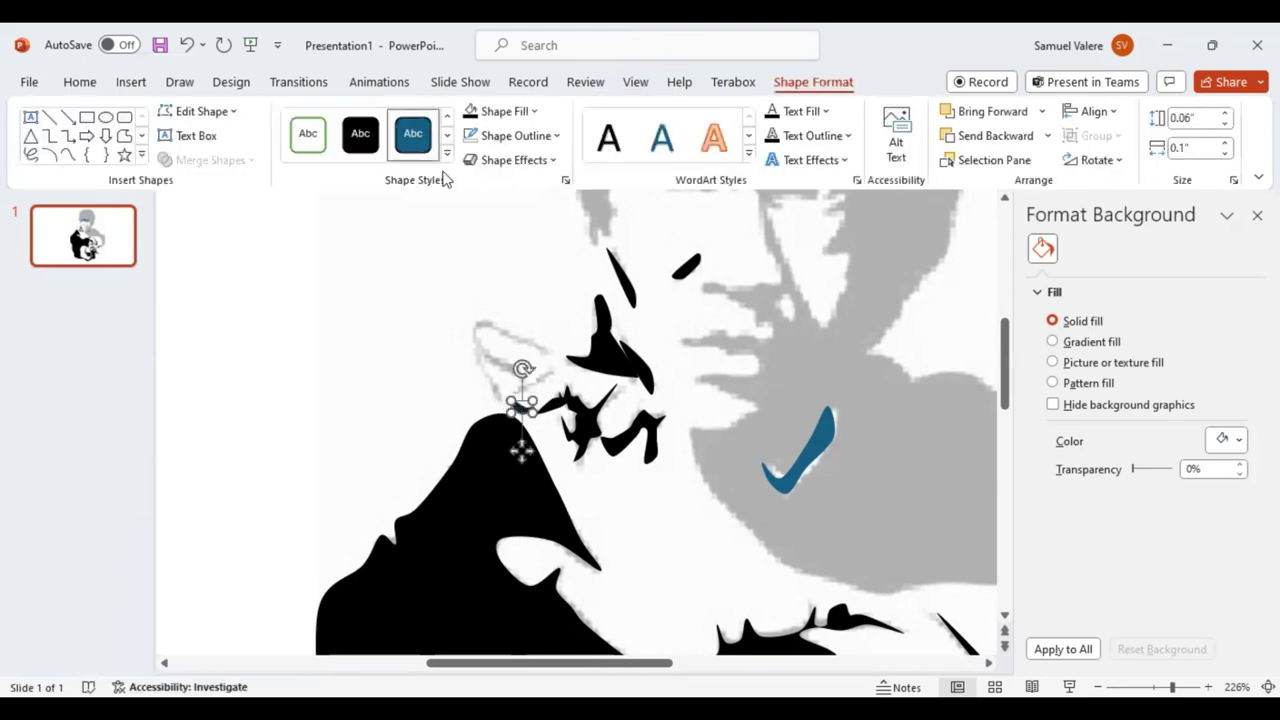
{"action": "left_click", "coordinate": [67, 155]}
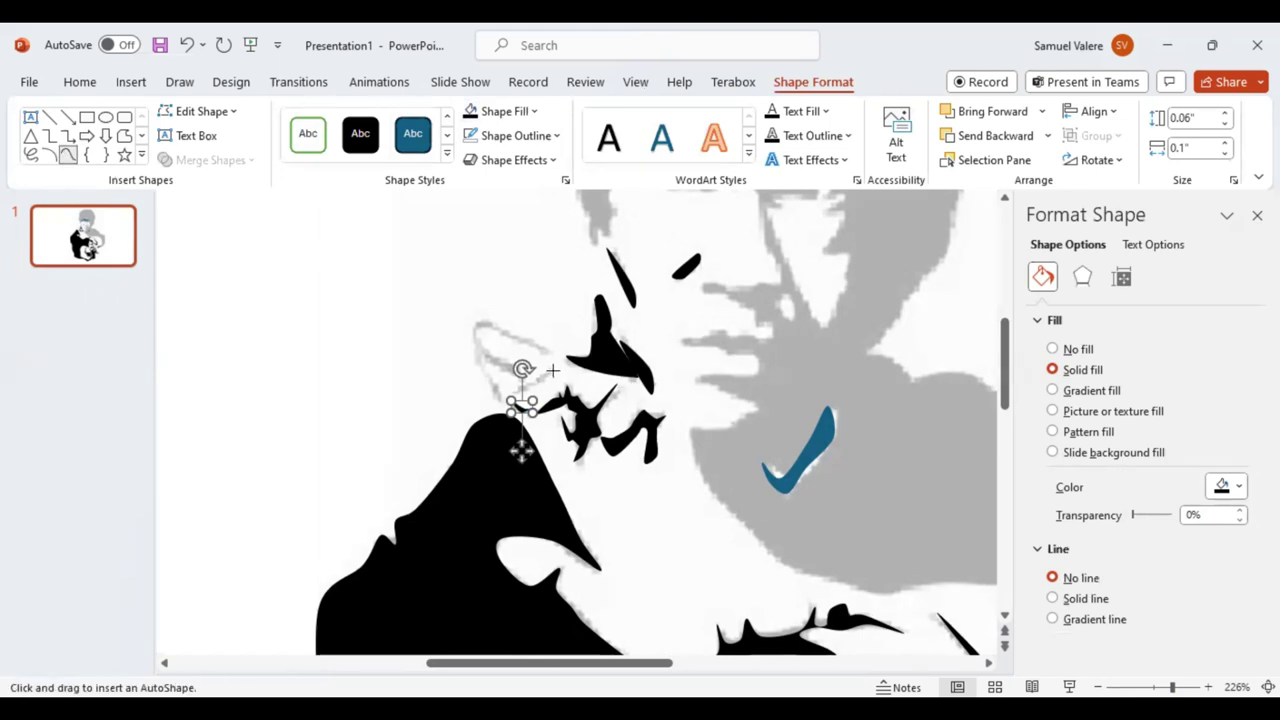
{"action": "left_click", "coordinate": [537, 371]}
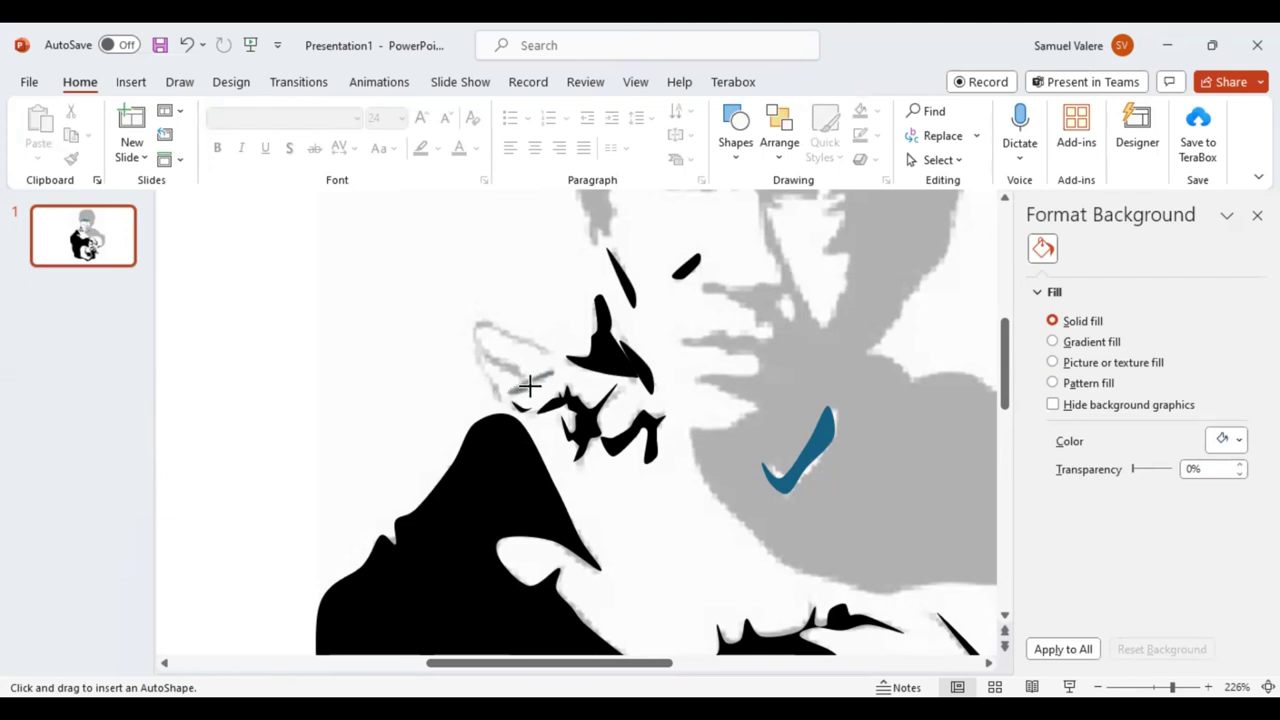
{"action": "left_click_drag", "start_coordinate": [554, 371], "coordinate": [508, 393]}
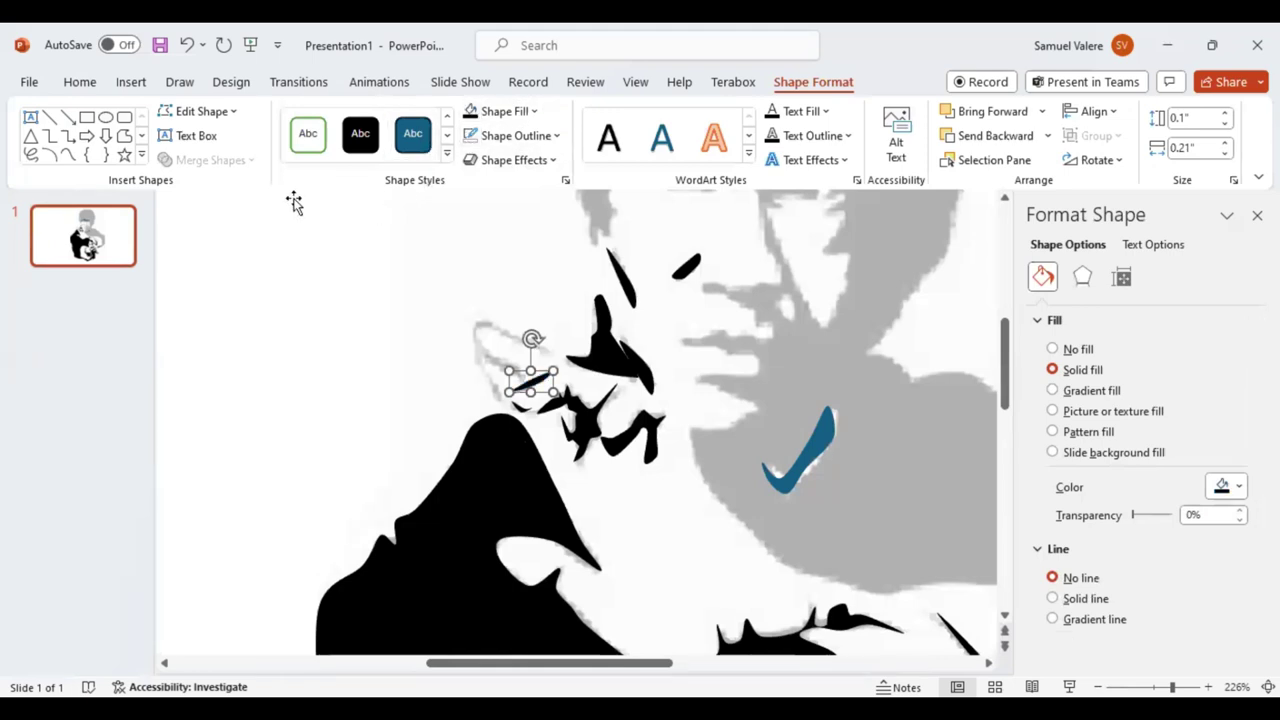
{"action": "left_click", "coordinate": [67, 155]}
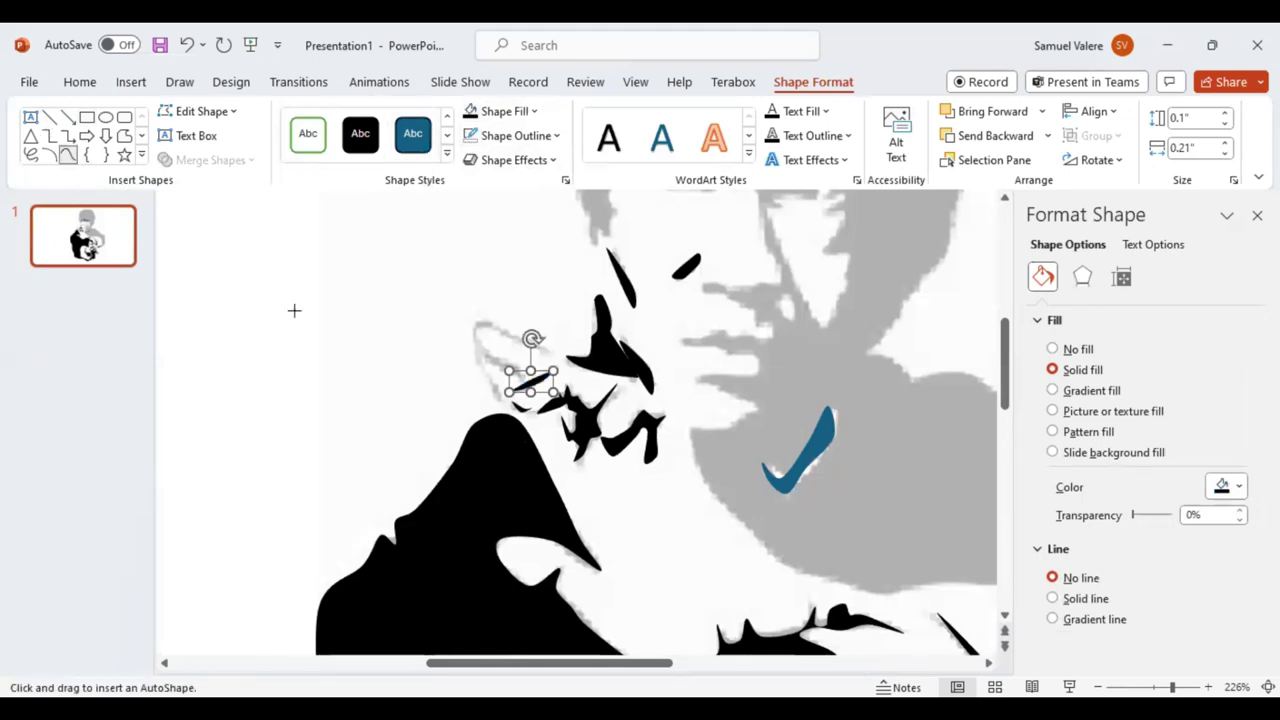
{"action": "left_click", "coordinate": [497, 401]}
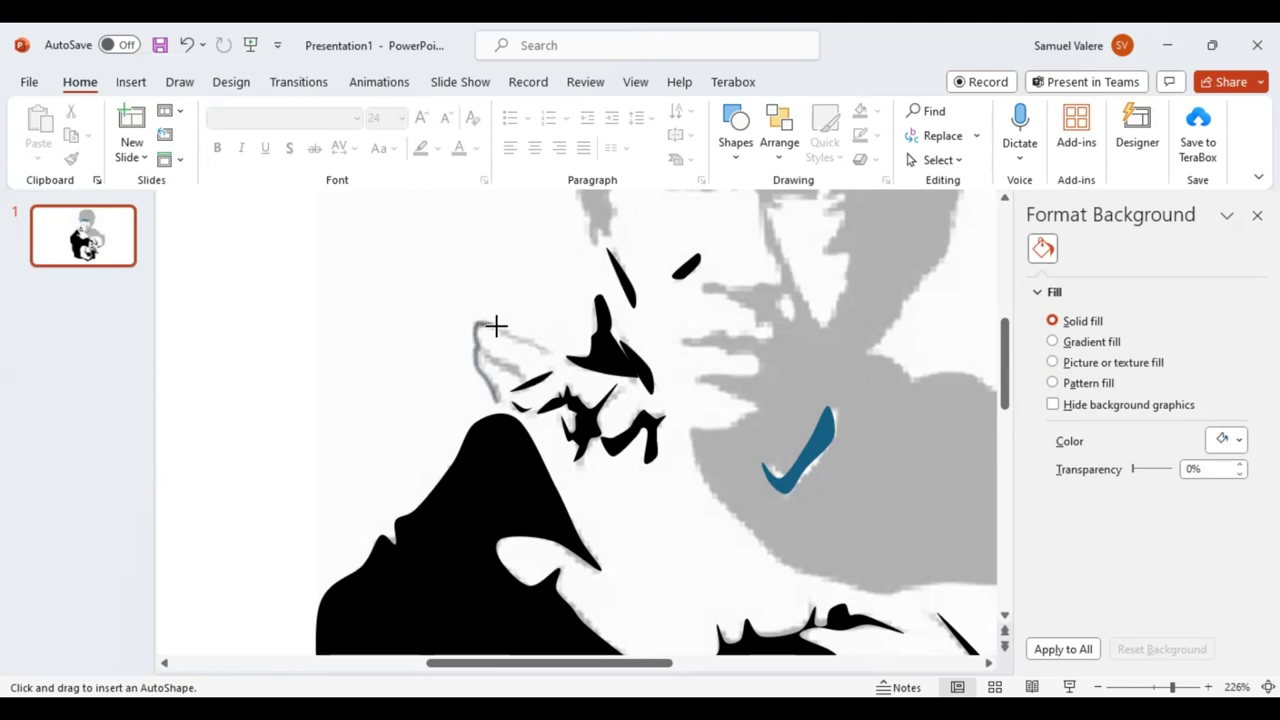
Step: Trace the ear outline, fill it black, and zoom back out to 89%
{"action": "left_click_drag", "start_coordinate": [496, 326], "coordinate": [535, 343]}
{"action": "left_click_drag", "start_coordinate": [535, 343], "coordinate": [477, 336]}
{"action": "left_click_drag", "start_coordinate": [477, 333], "coordinate": [500, 359]}
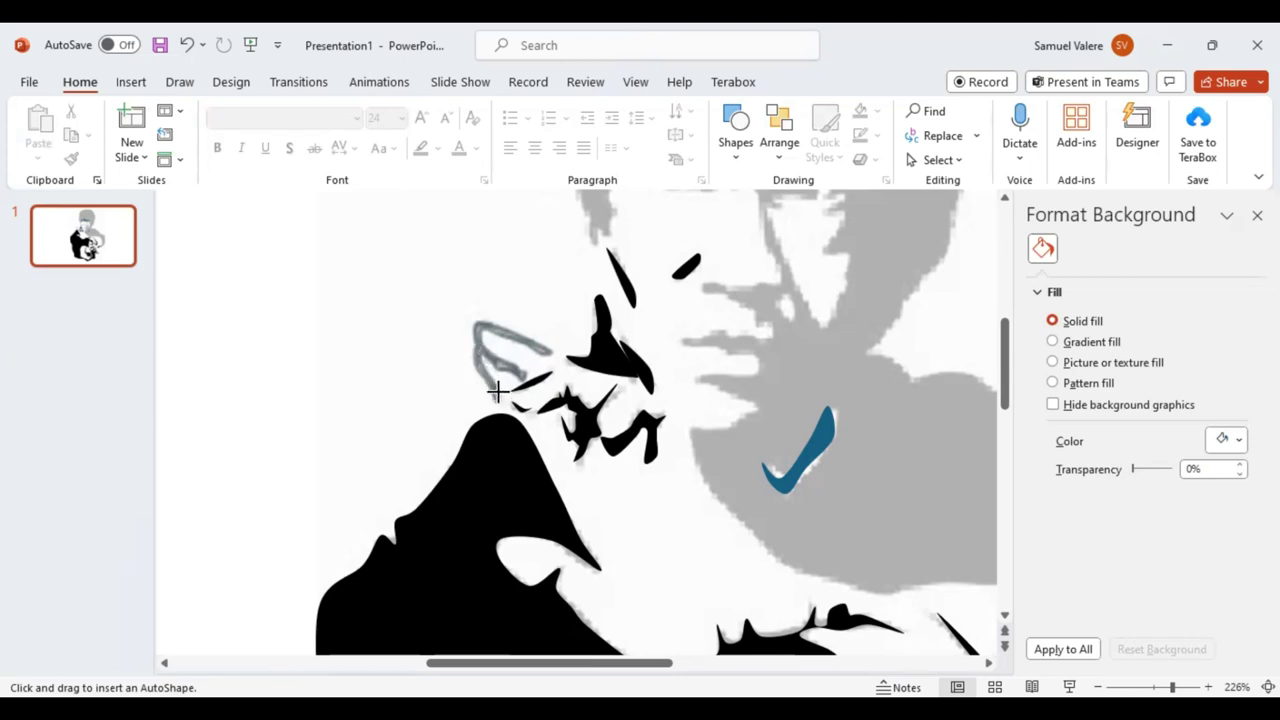
{"action": "left_click", "coordinate": [500, 397]}
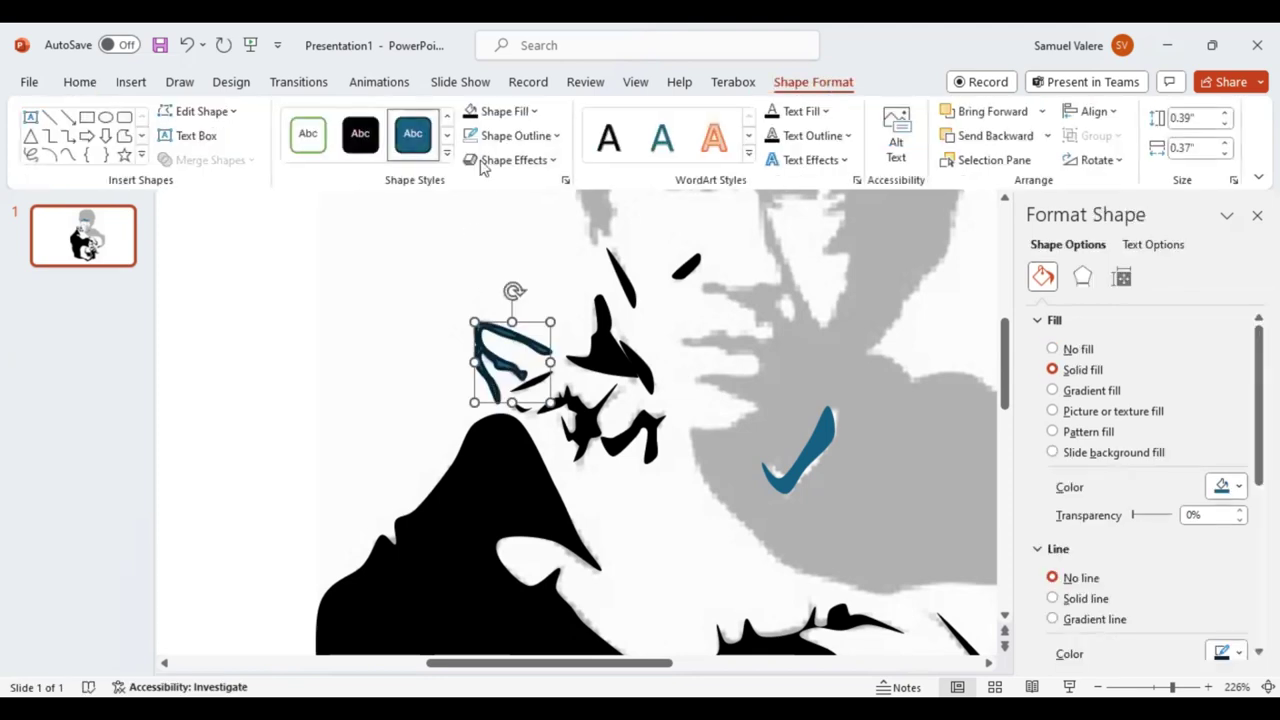
{"action": "left_click", "coordinate": [470, 114]}
{"action": "left_click", "coordinate": [470, 117]}
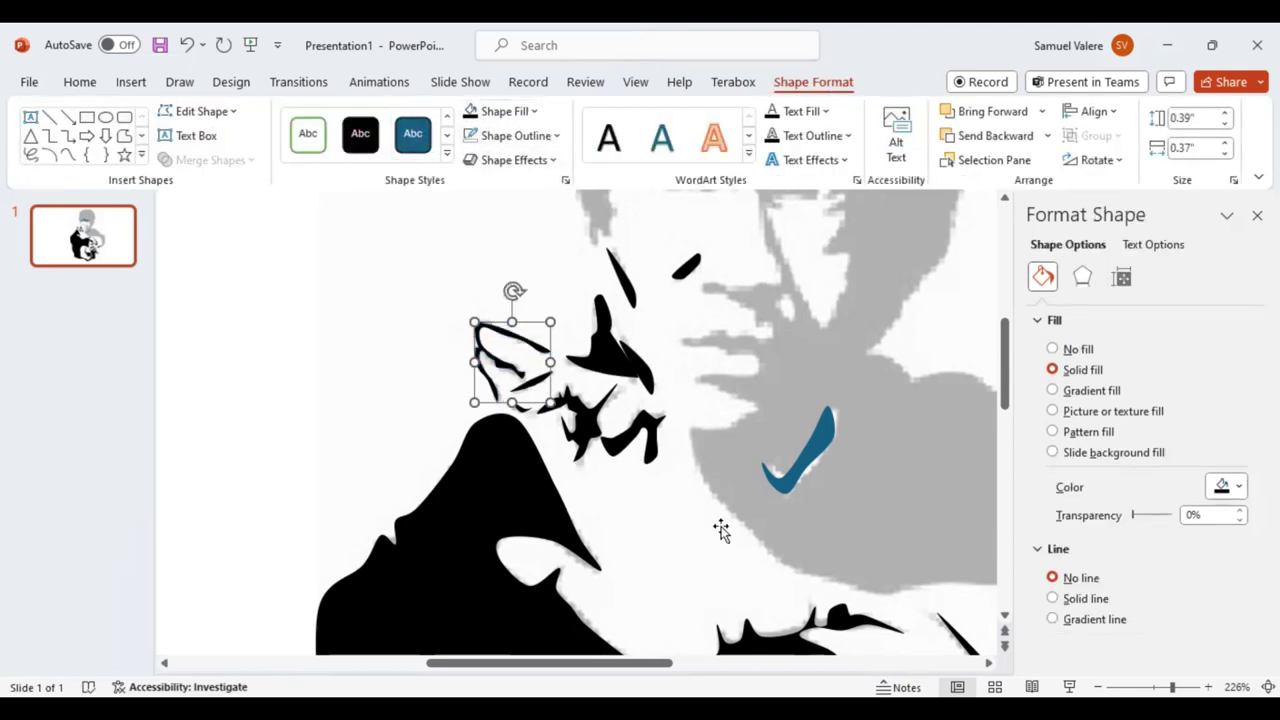
{"action": "left_click_drag", "start_coordinate": [1165, 677], "coordinate": [1155, 677]}
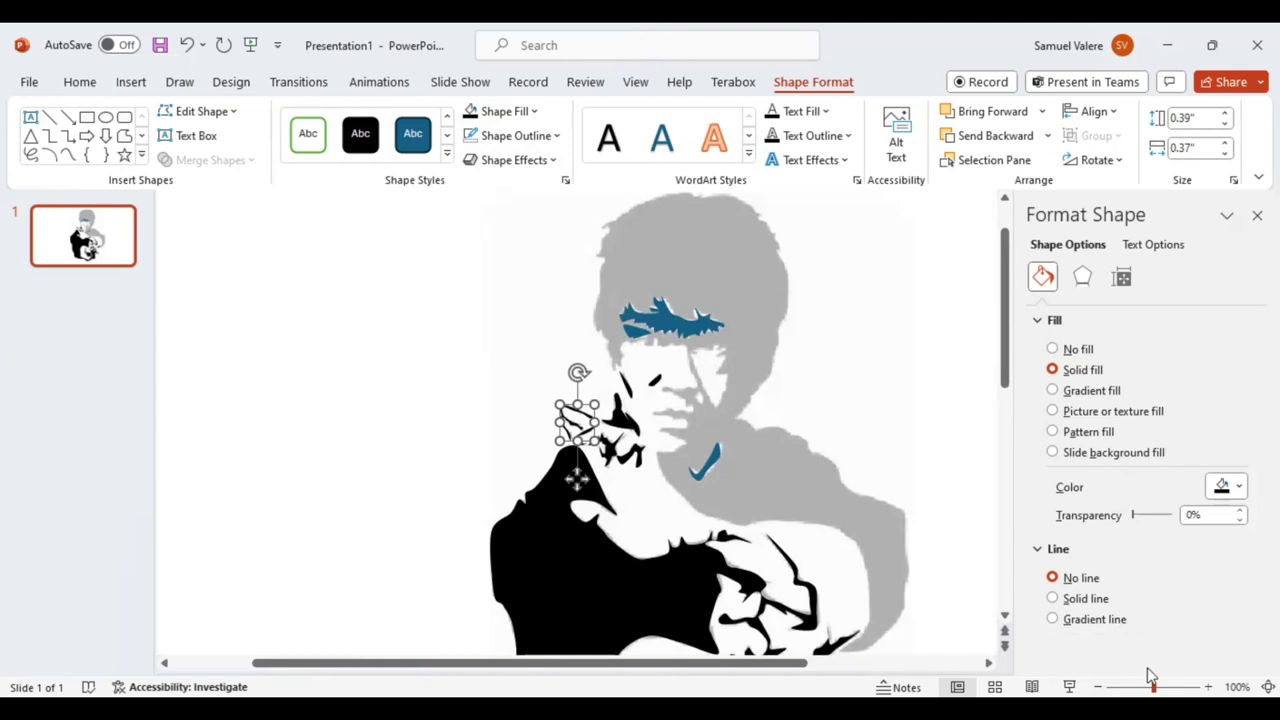
{"action": "left_click_drag", "start_coordinate": [1149, 672], "coordinate": [1141, 671]}
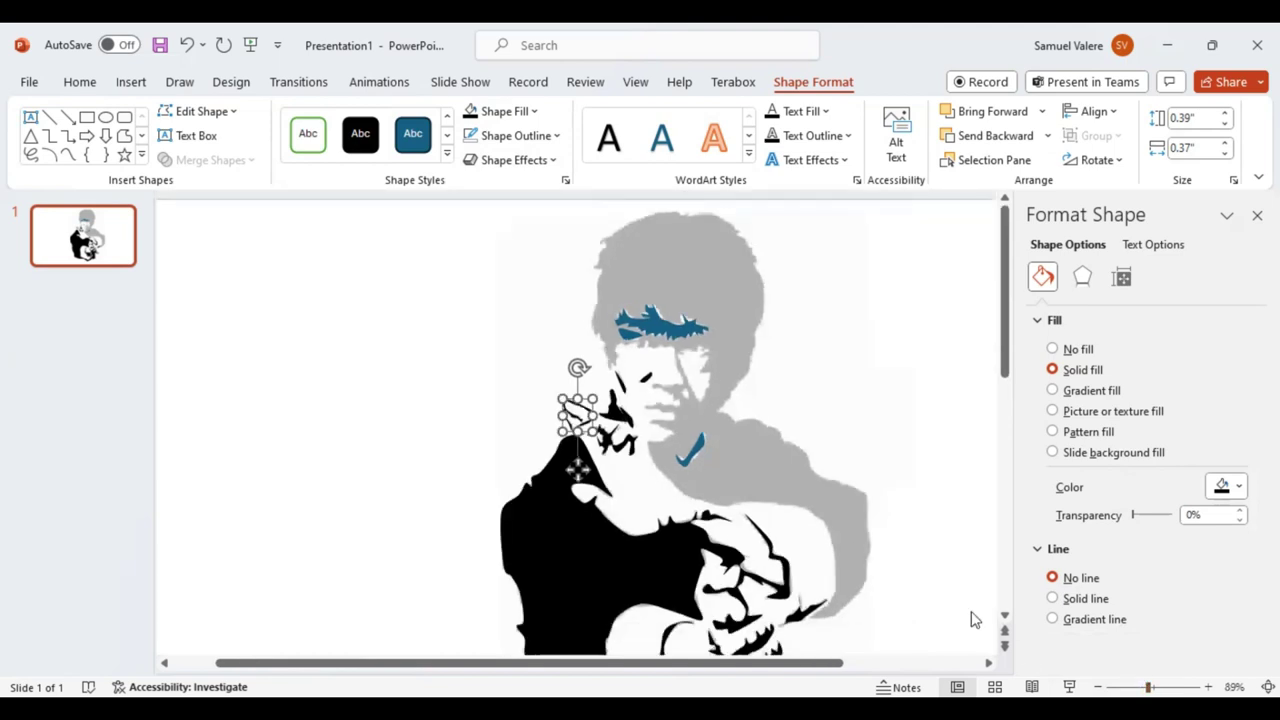
Step: Start a freeform outline around the grey head and shoulder area
{"action": "left_click", "coordinate": [67, 155]}
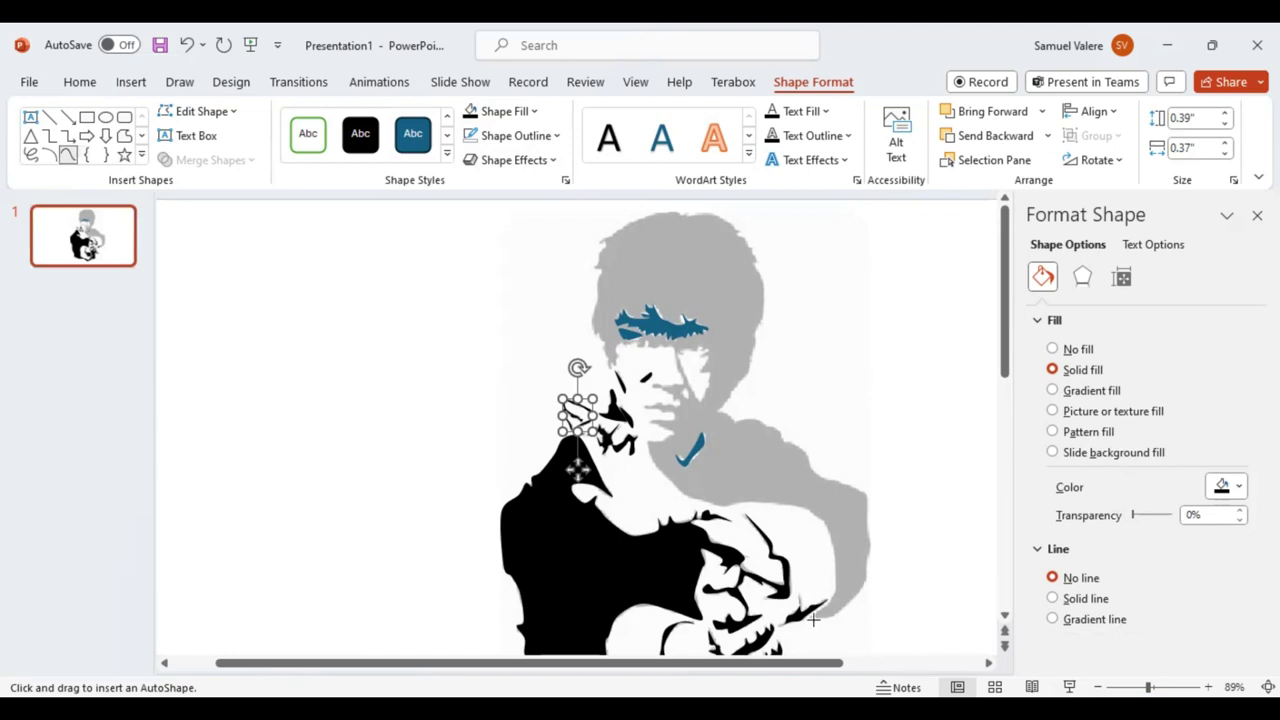
{"action": "left_click_drag", "start_coordinate": [820, 617], "coordinate": [820, 617]}
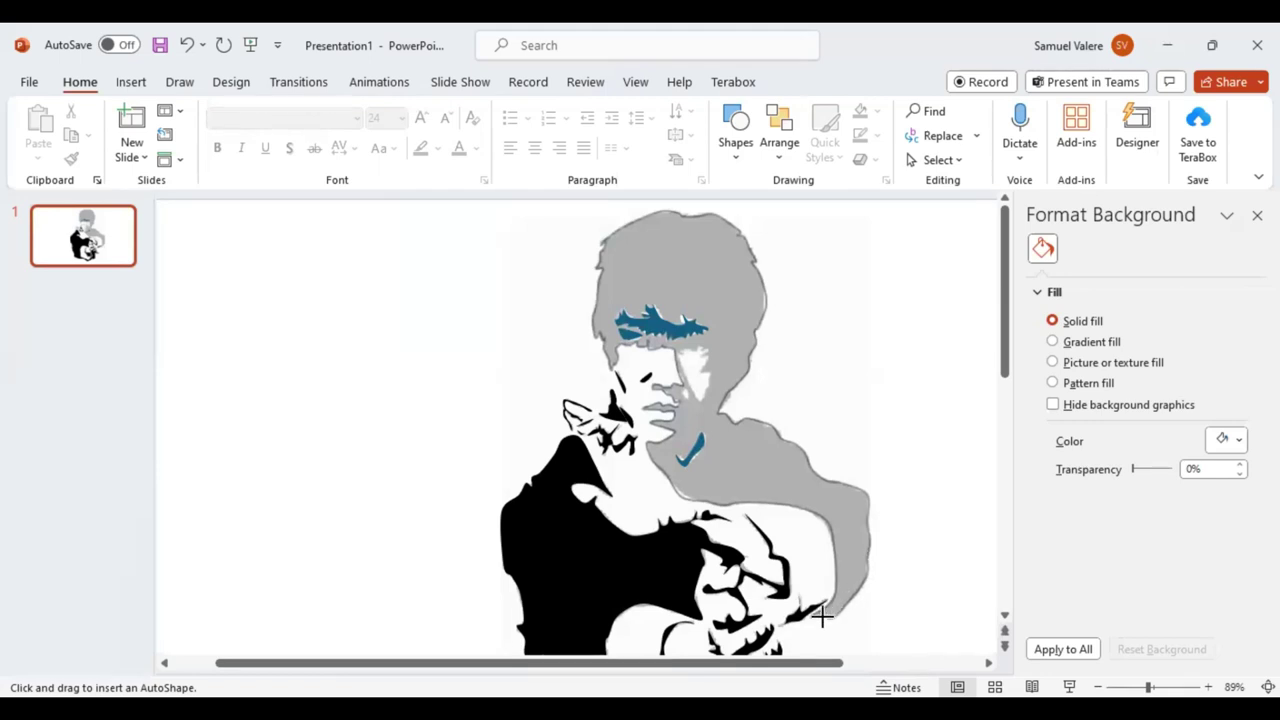
Step: Close the head-and-shoulder outline, fill it black, and send it to the back
{"action": "left_click", "coordinate": [813, 617]}
{"action": "left_click", "coordinate": [813, 617]}
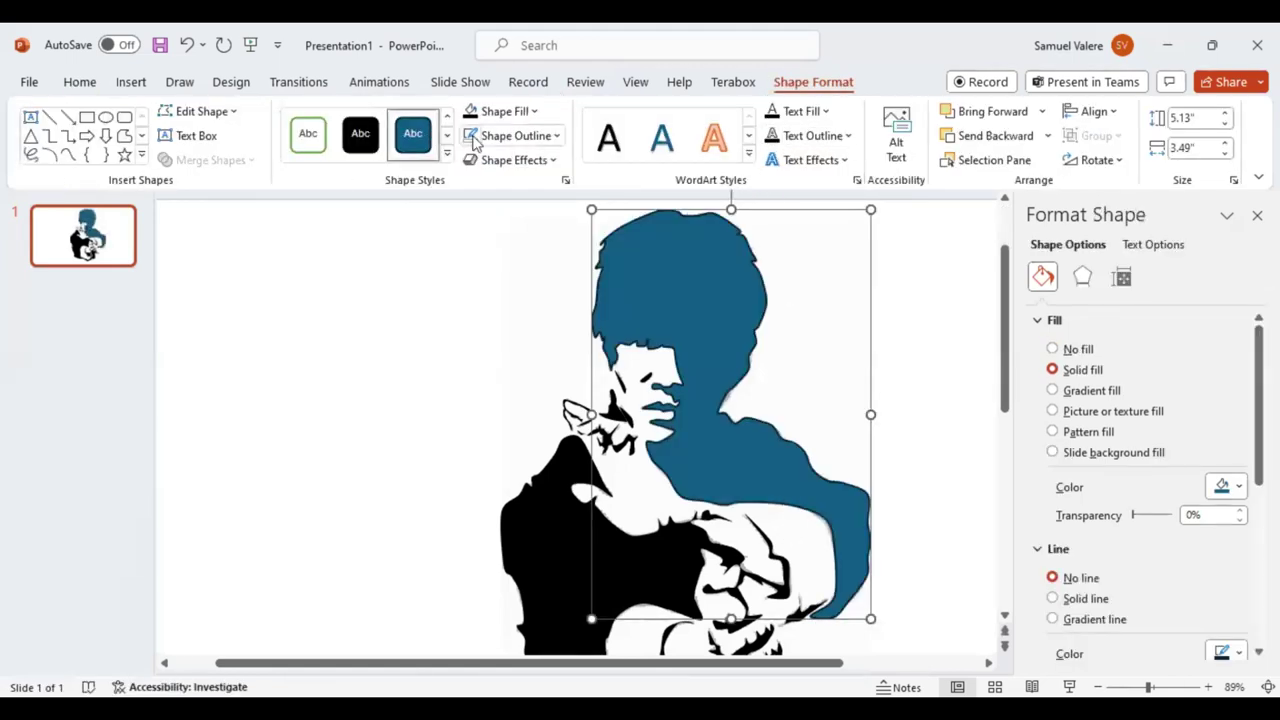
{"action": "left_click", "coordinate": [470, 113]}
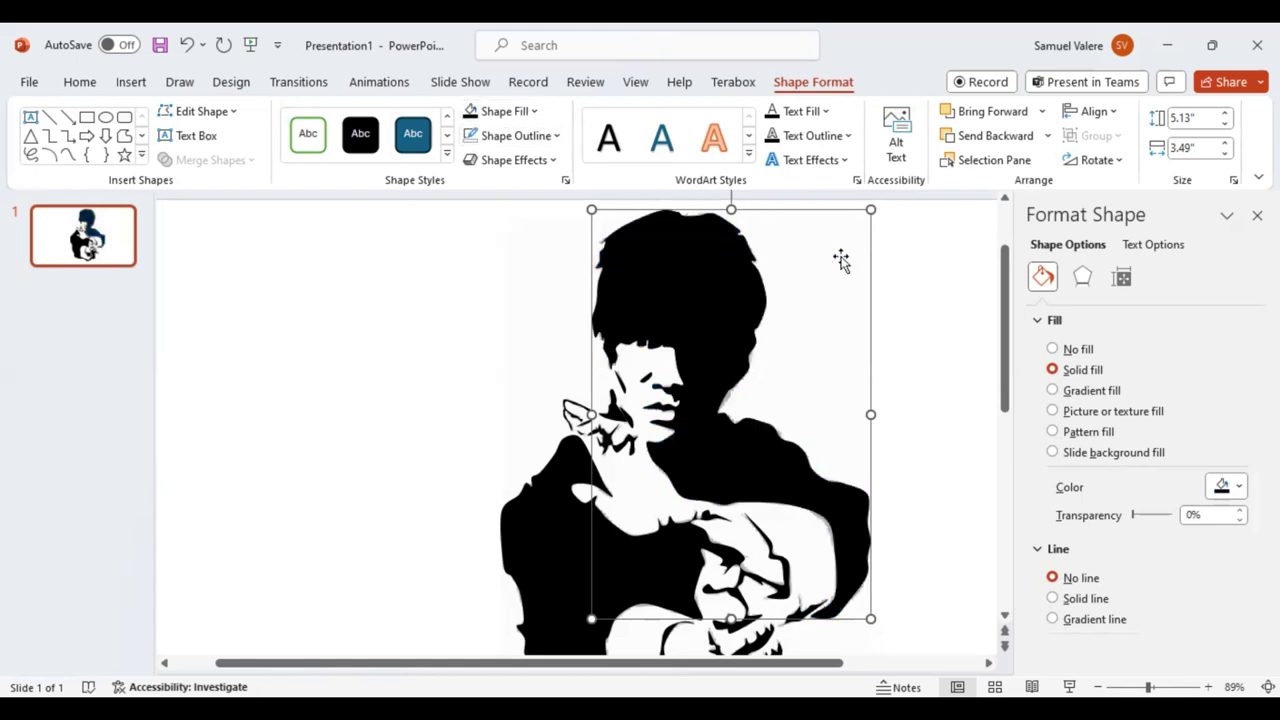
{"action": "left_click", "coordinate": [1048, 137]}
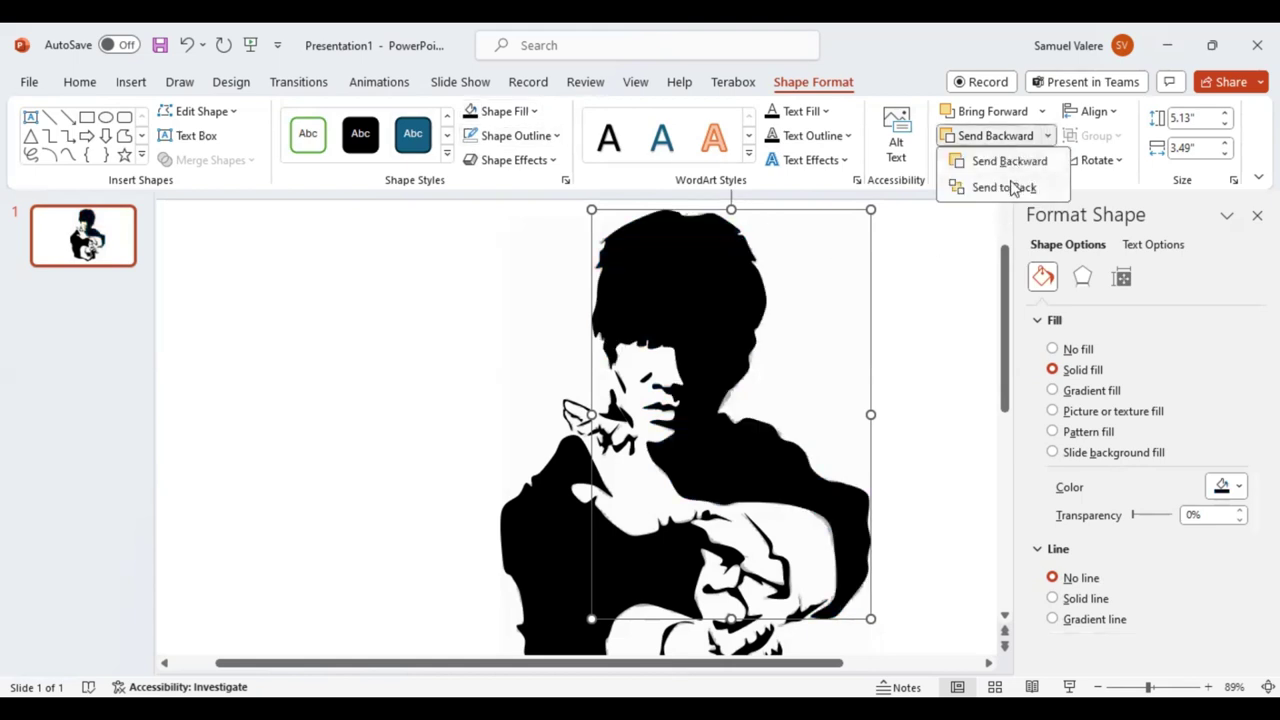
{"action": "left_click", "coordinate": [1004, 188]}
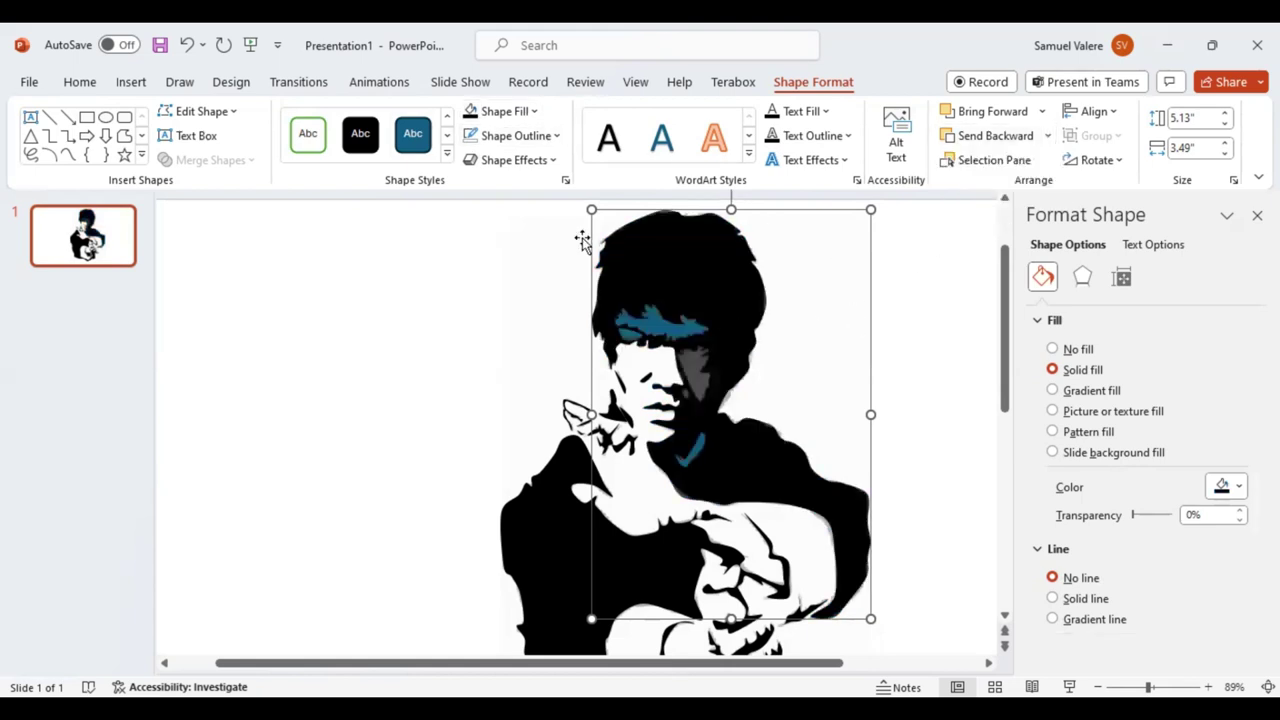
{"action": "left_click", "coordinate": [67, 155]}
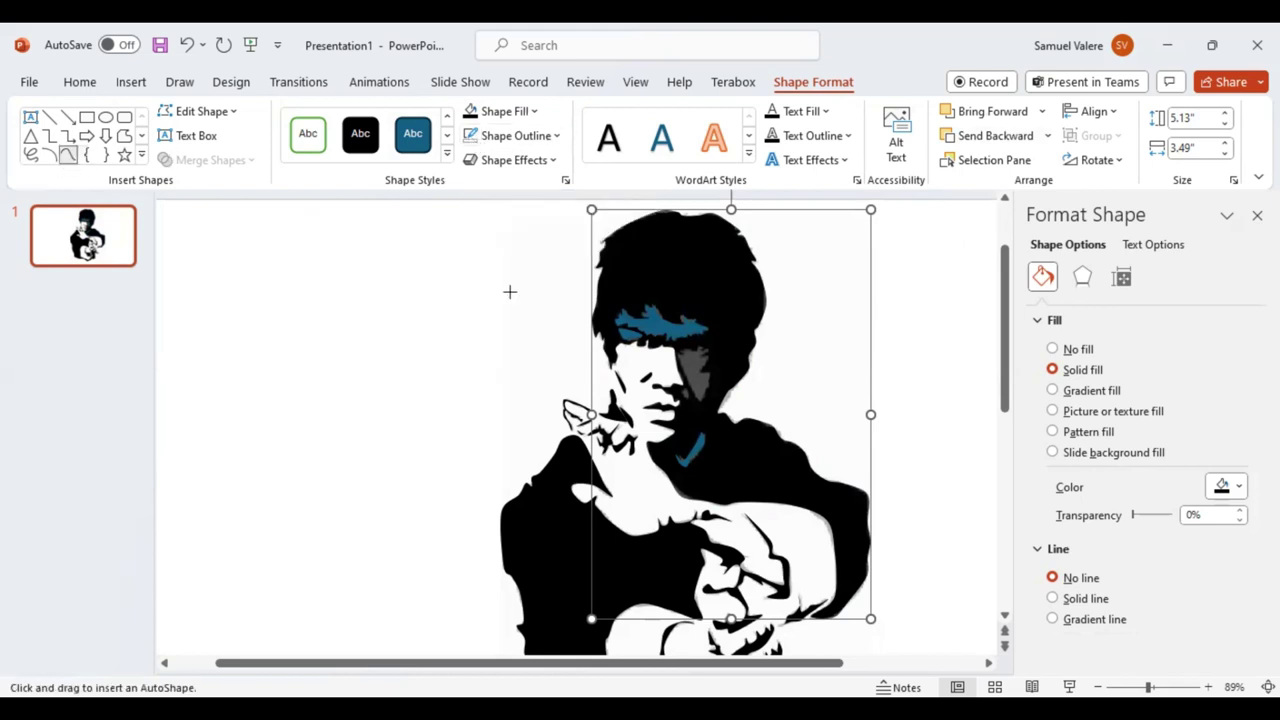
Step: Trace the grey cheek patch beside the nose and fill it with a theme swatch colour
{"action": "left_click", "coordinate": [679, 392]}
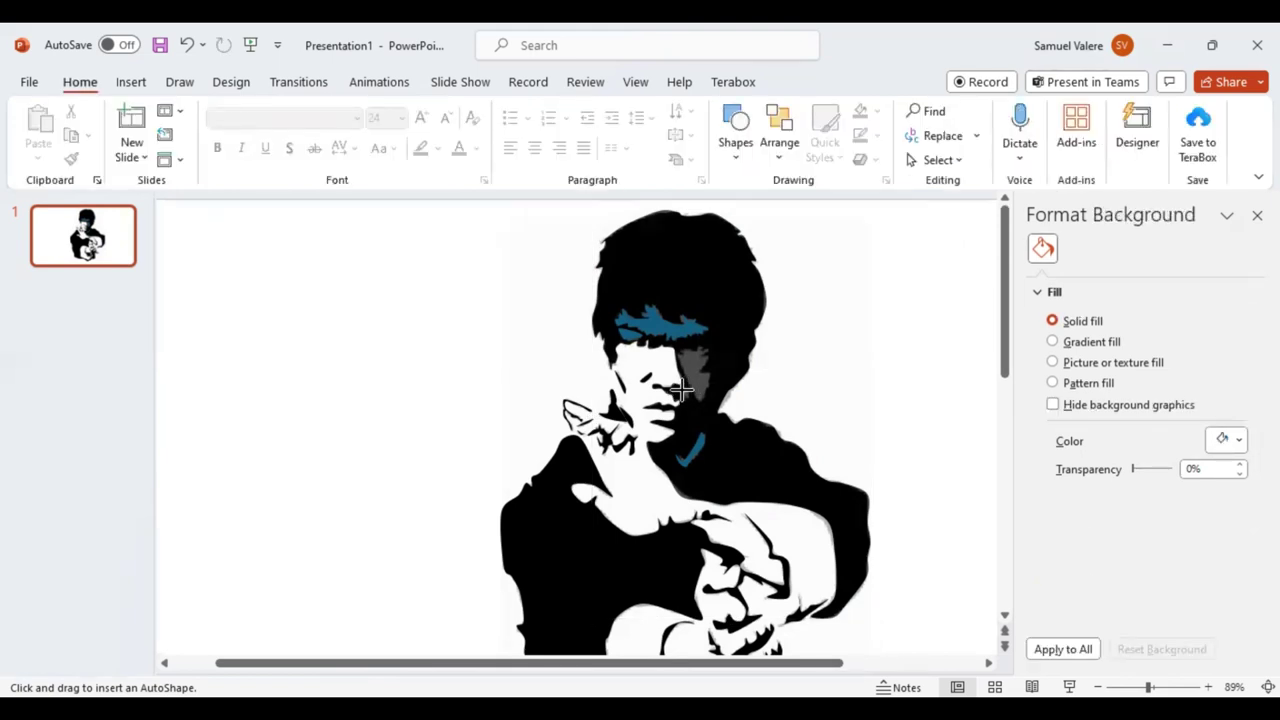
{"action": "left_click_drag", "start_coordinate": [679, 390], "coordinate": [688, 400]}
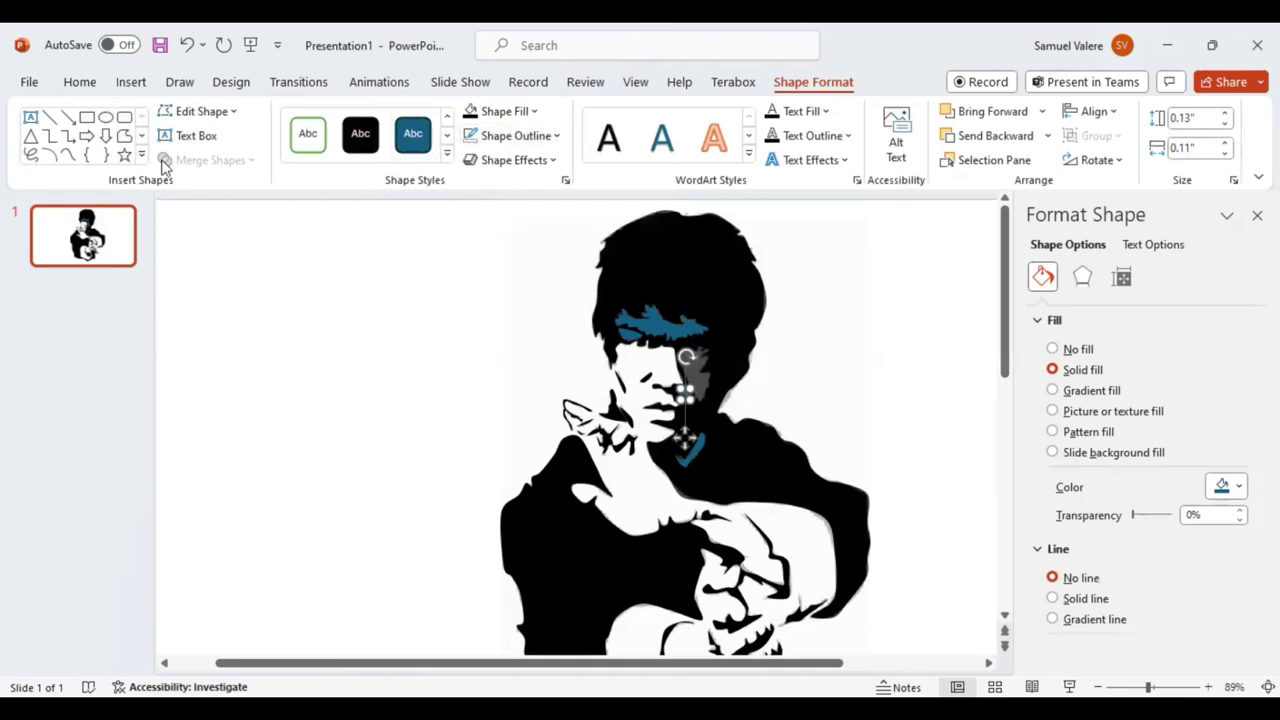
{"action": "left_click", "coordinate": [68, 156]}
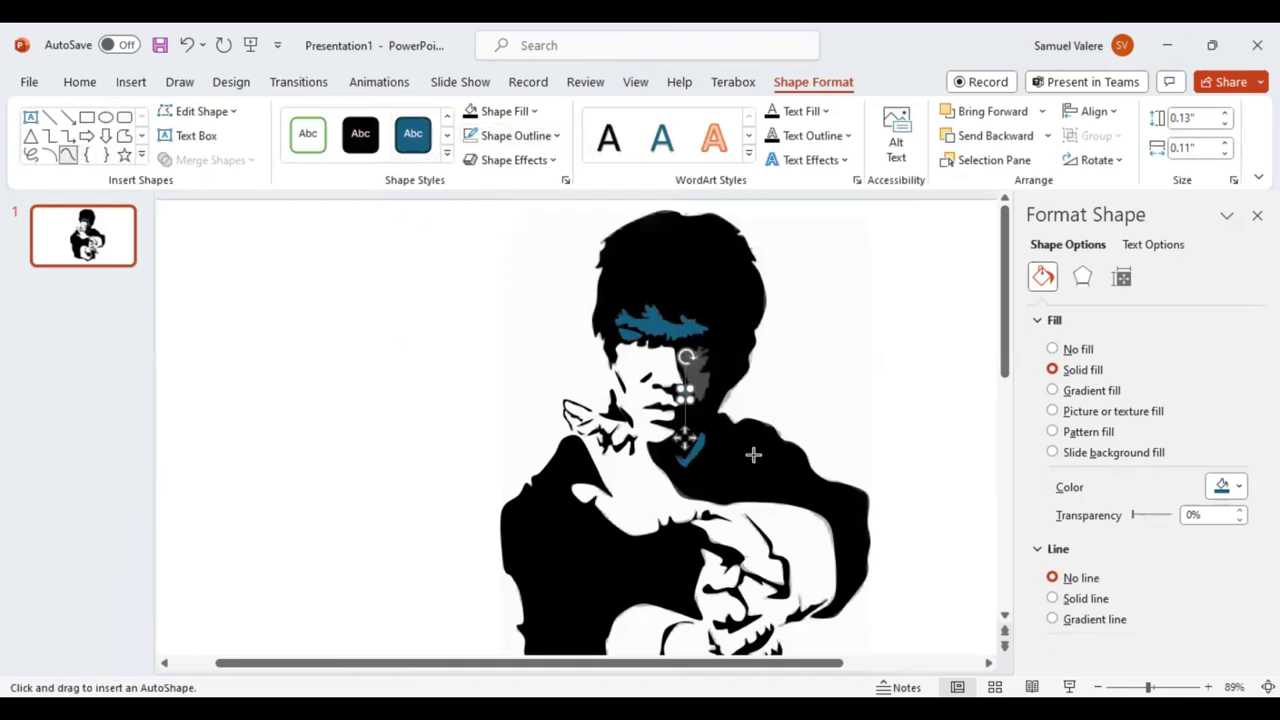
{"action": "left_click", "coordinate": [700, 400]}
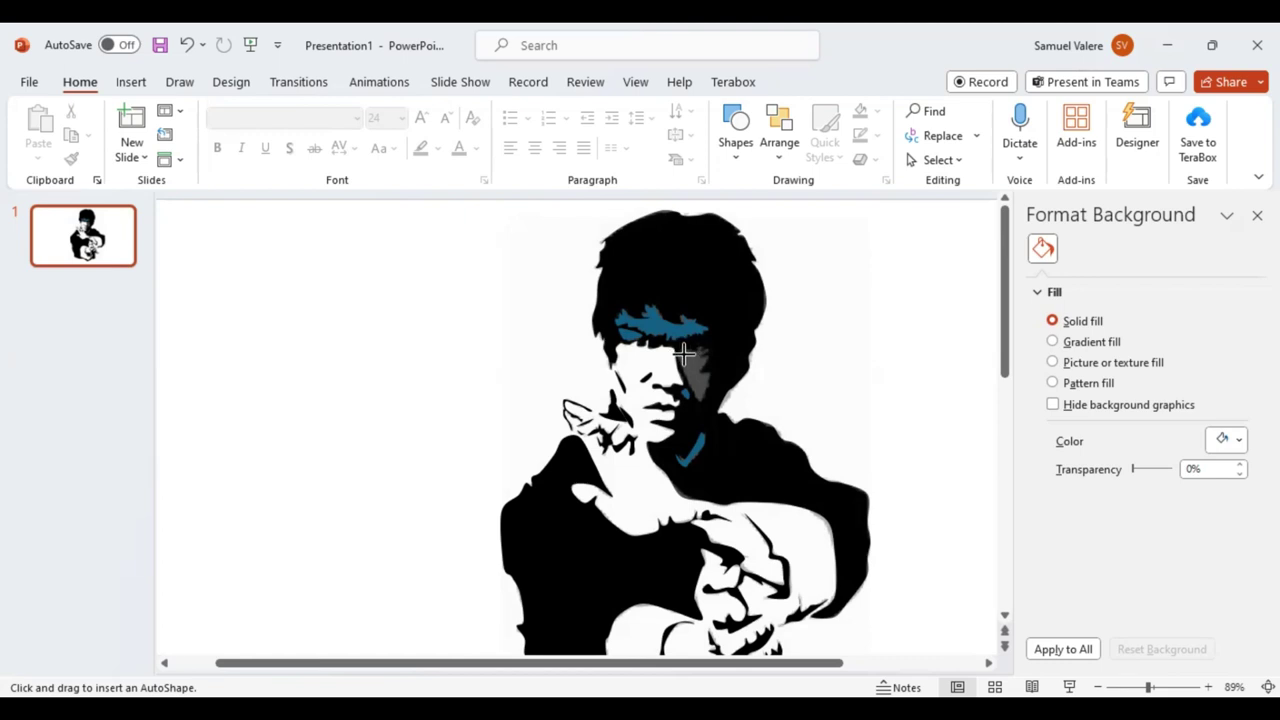
{"action": "double_click", "coordinate": [700, 400]}
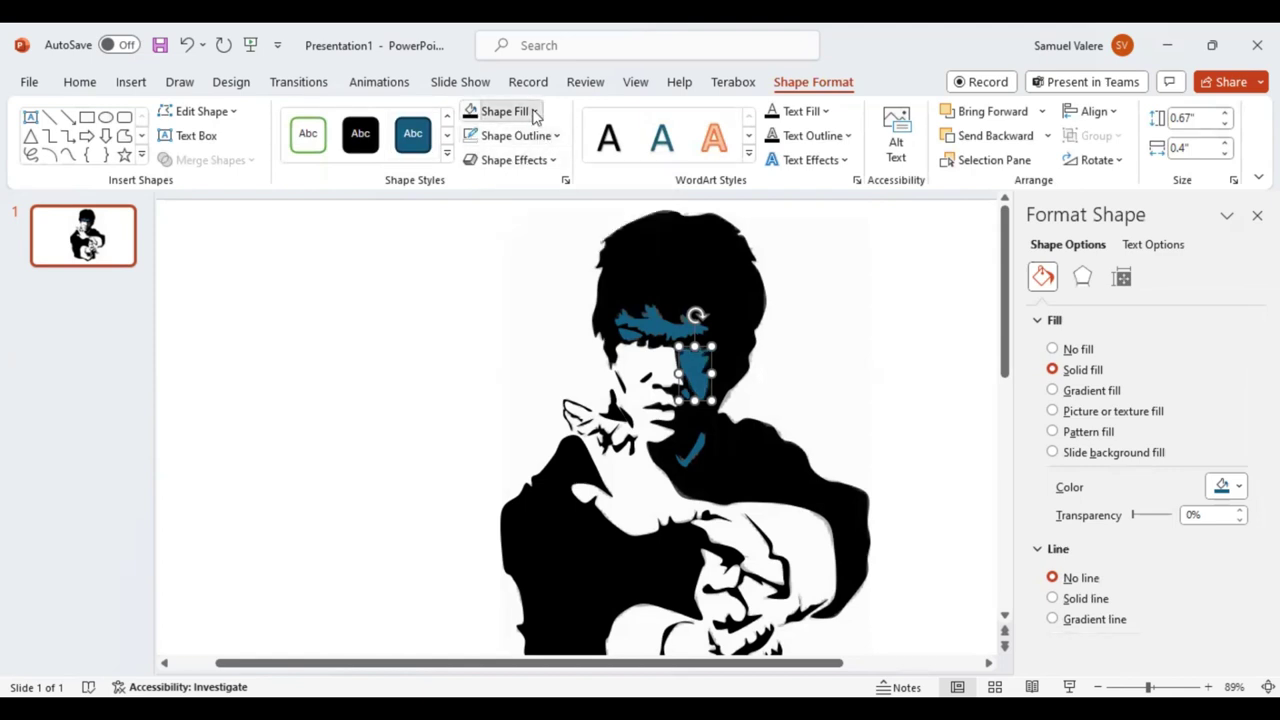
{"action": "left_click", "coordinate": [535, 112]}
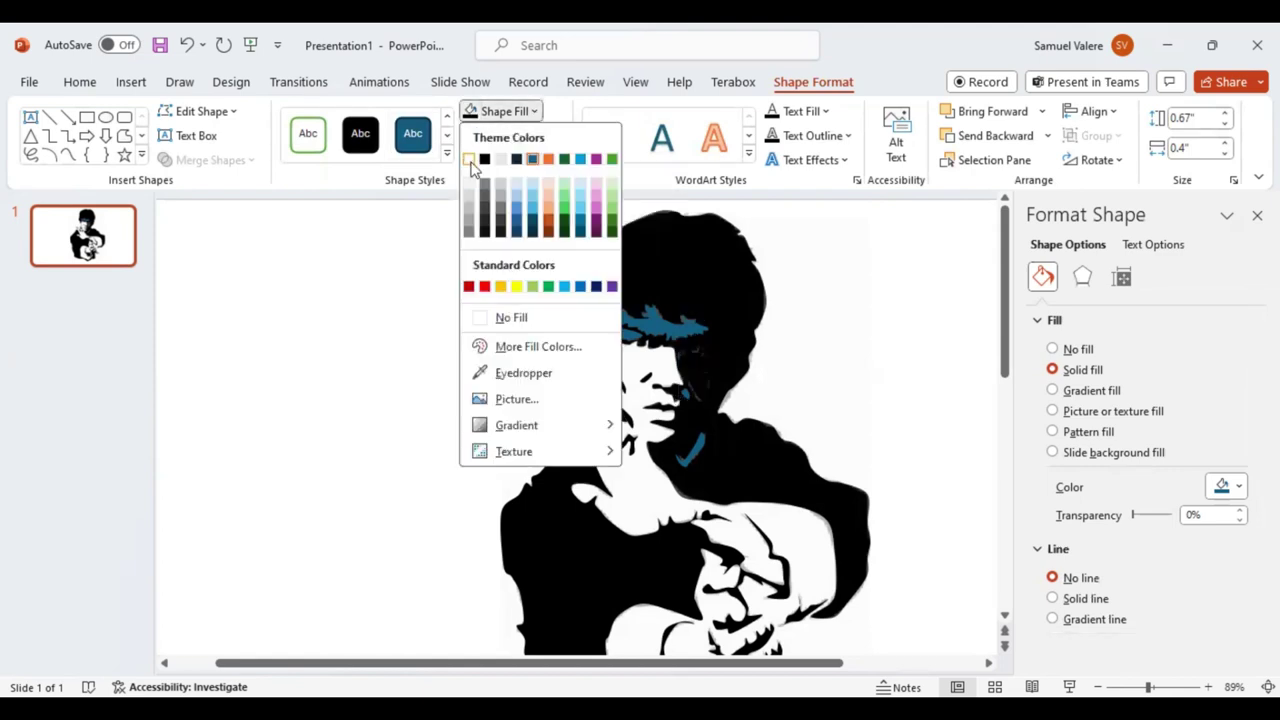
{"action": "left_click", "coordinate": [526, 220]}
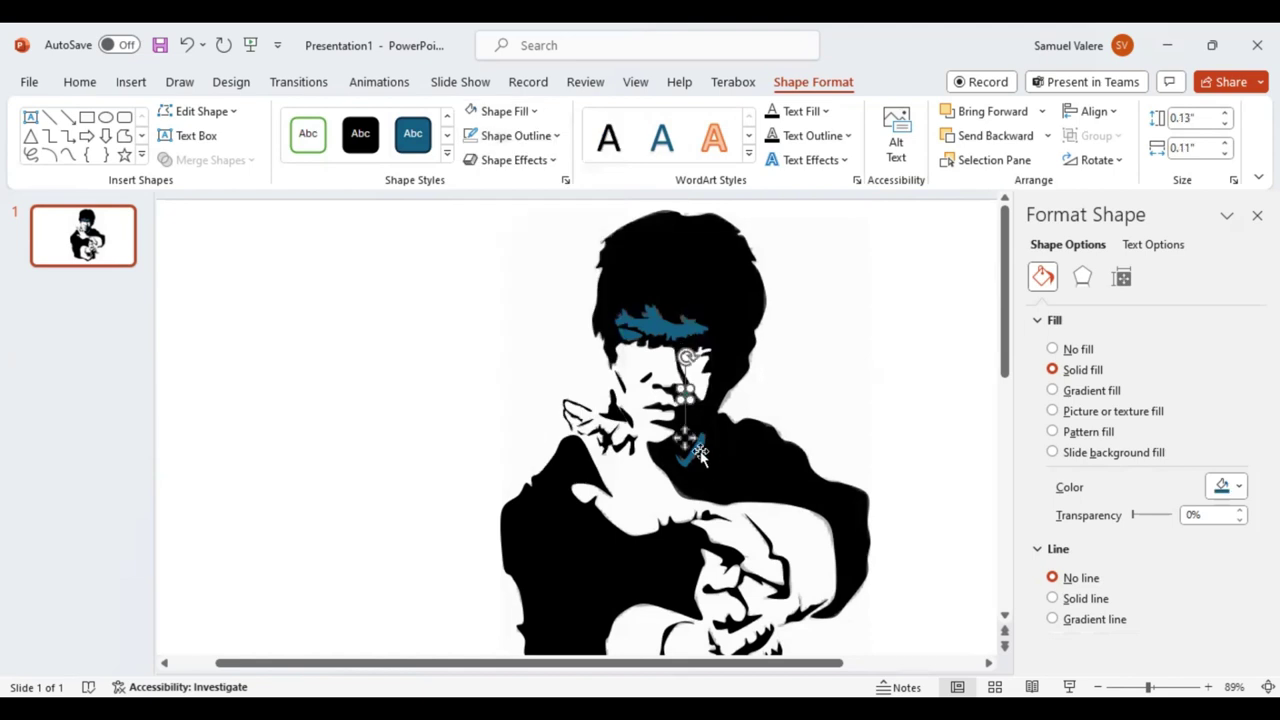
{"action": "left_click", "coordinate": [700, 455]}
Step: Fill the blue hair streak and chin mark white, then zoom out to 60%
{"action": "left_click", "coordinate": [690, 450]}
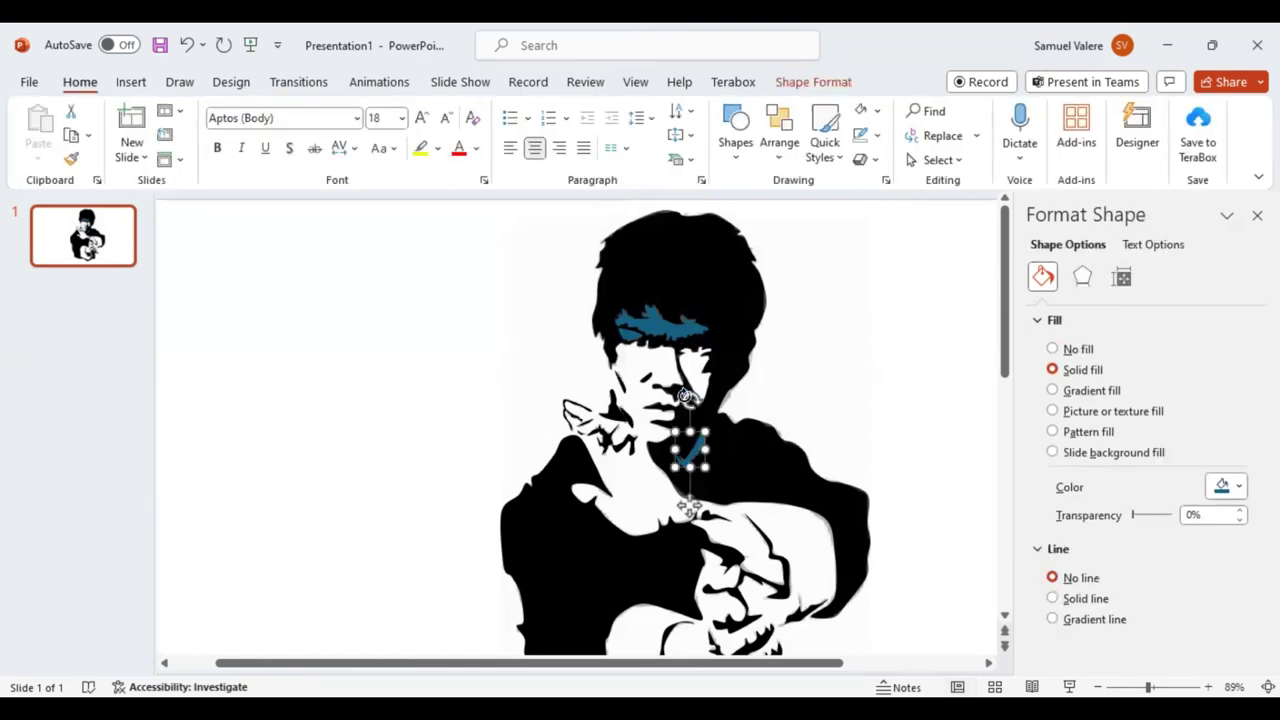
{"action": "left_click", "coordinate": [675, 335], "text": "shift"}
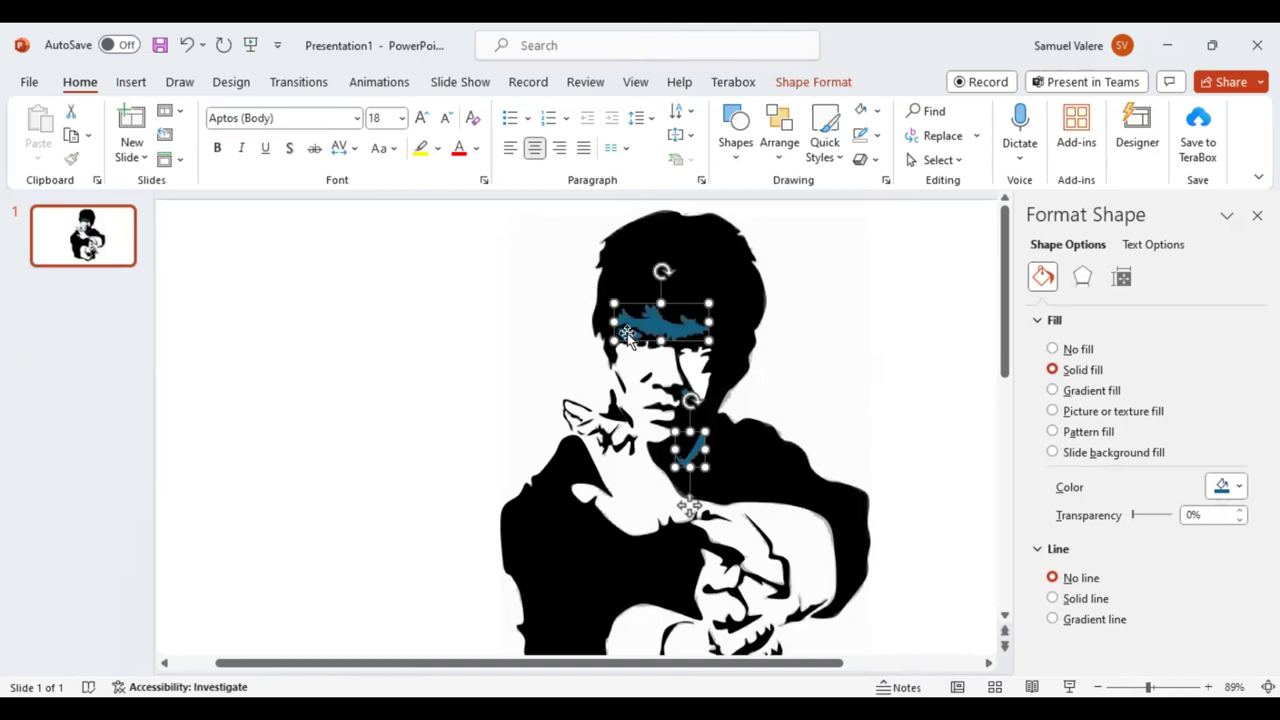
{"action": "left_click", "coordinate": [802, 86]}
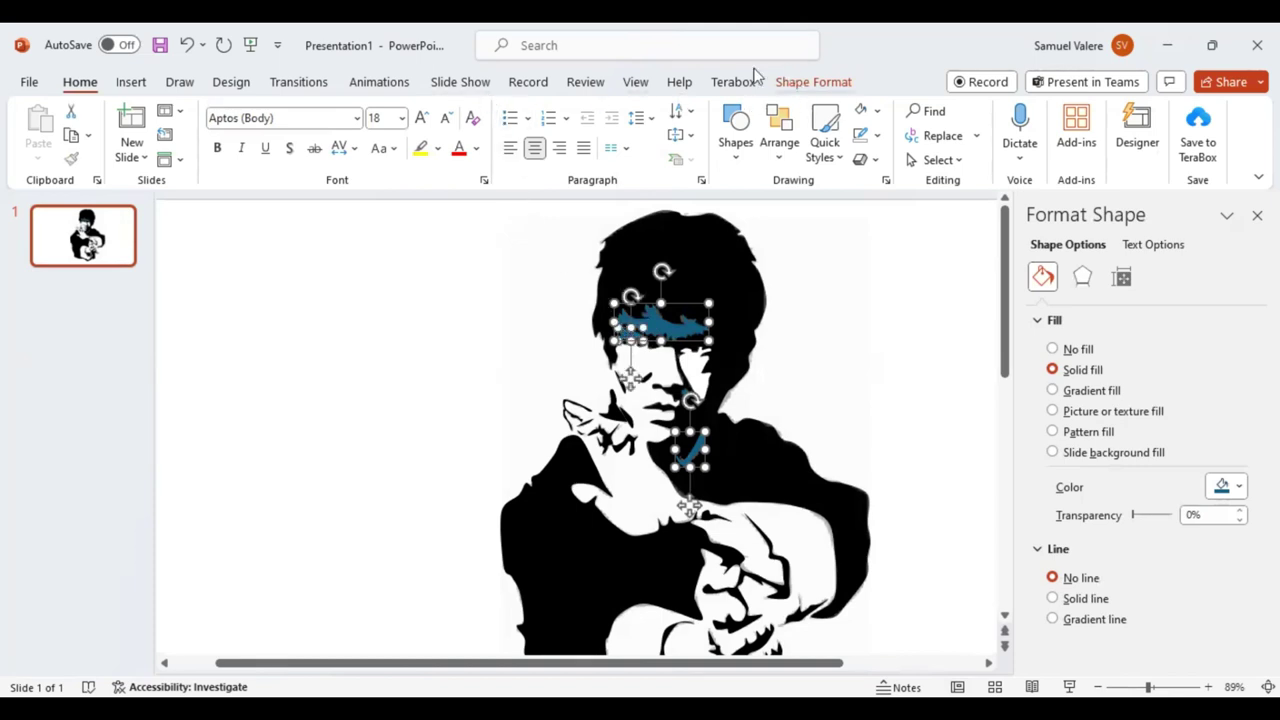
{"action": "left_click", "coordinate": [472, 111]}
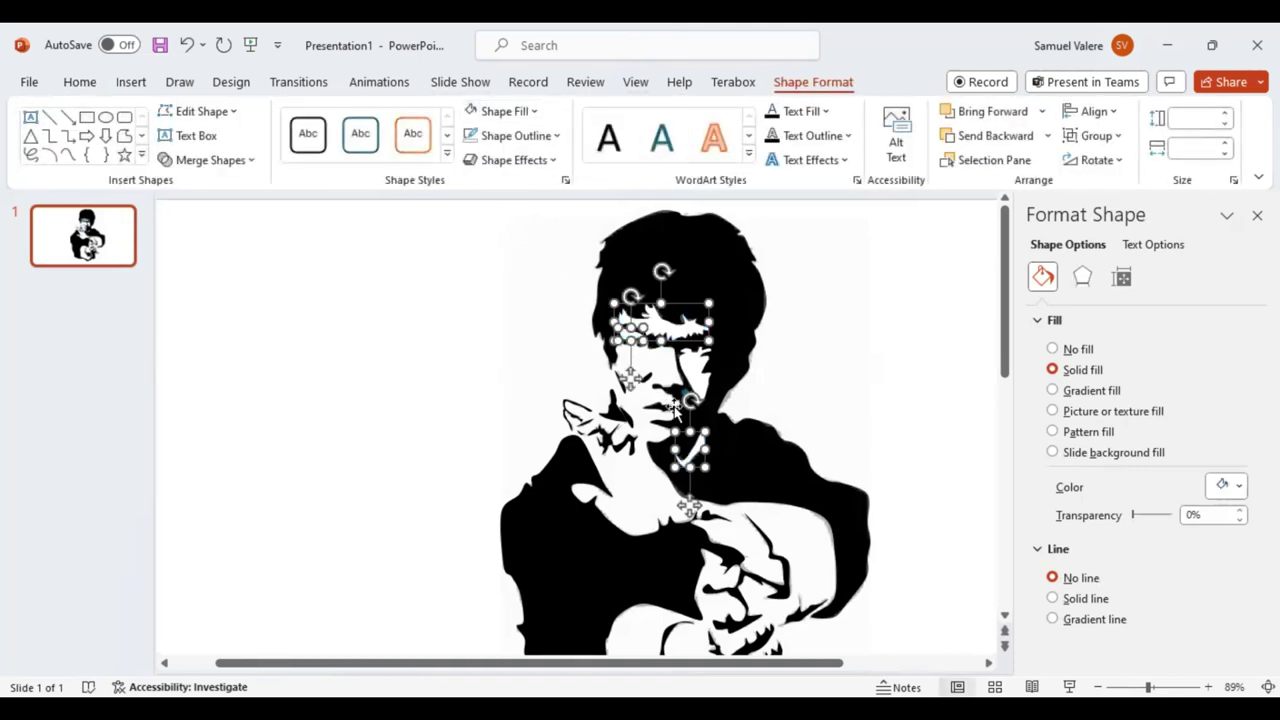
{"action": "left_click", "coordinate": [683, 392]}
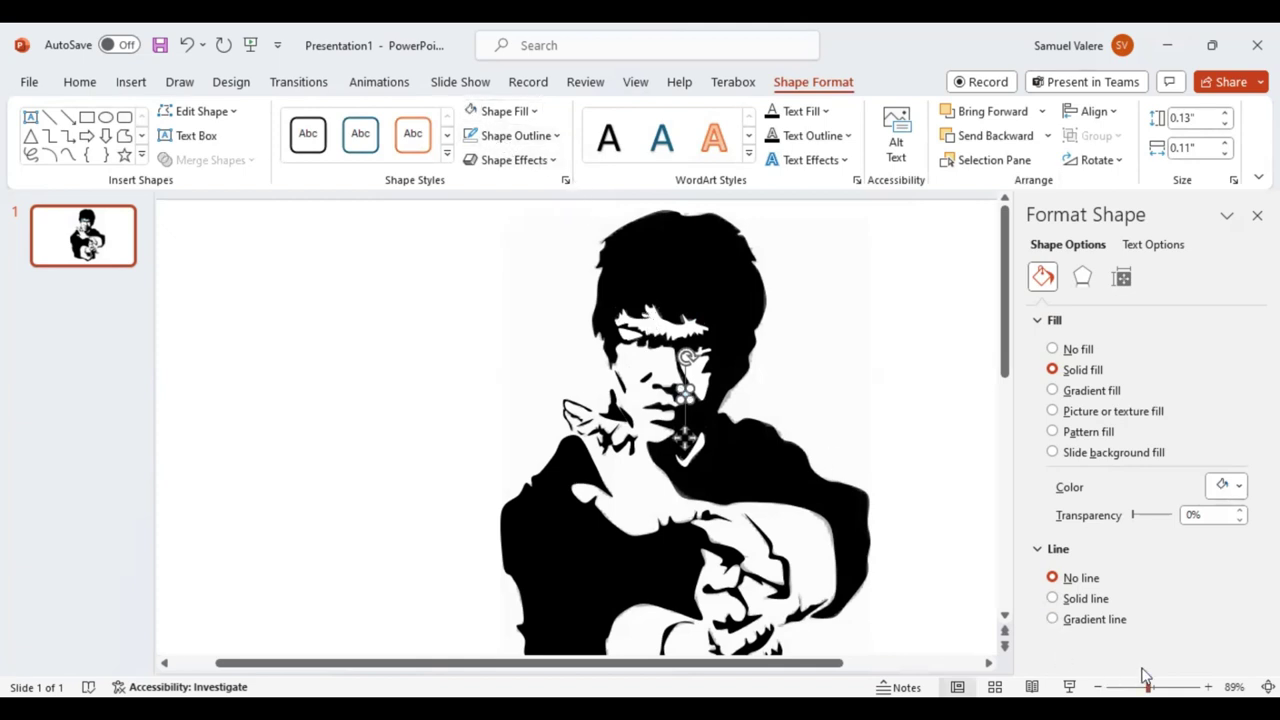
{"action": "left_click_drag", "start_coordinate": [1146, 686], "coordinate": [1135, 675]}
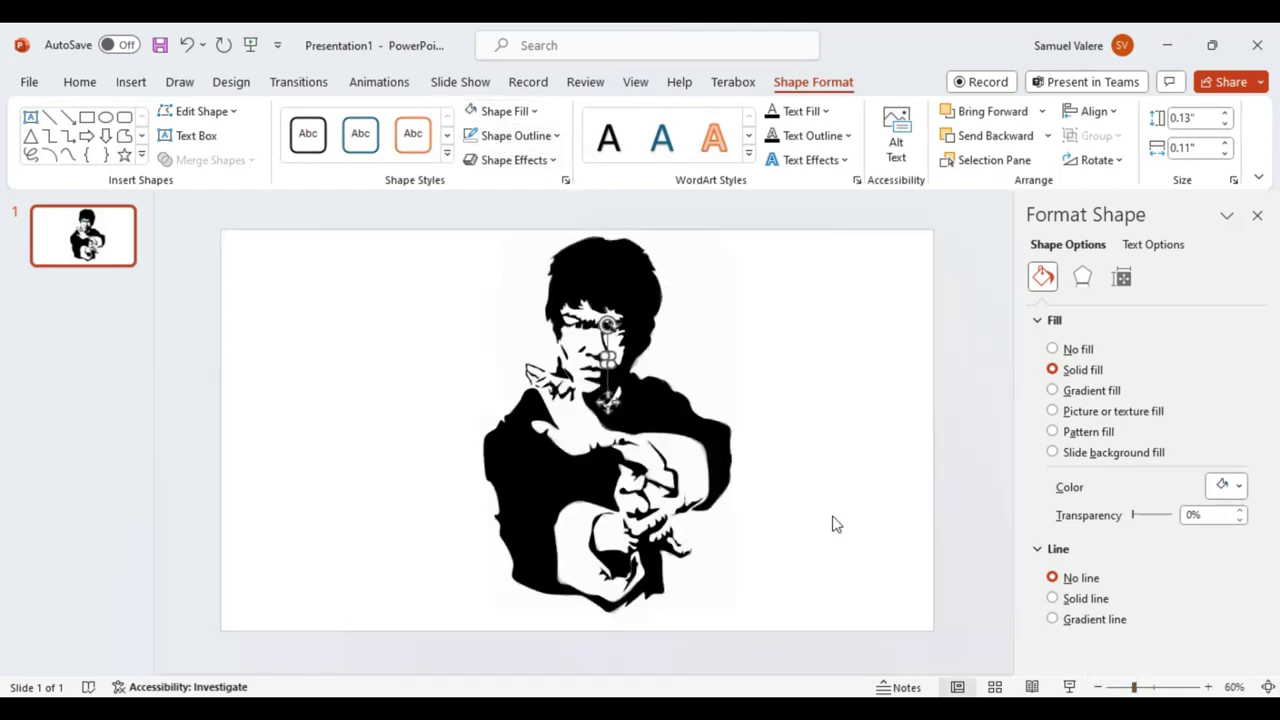
Step: Move the reference photo to the slide's top-right corner and shrink it
{"action": "left_click", "coordinate": [757, 521]}
{"action": "left_click_drag", "start_coordinate": [714, 543], "coordinate": [908, 535]}
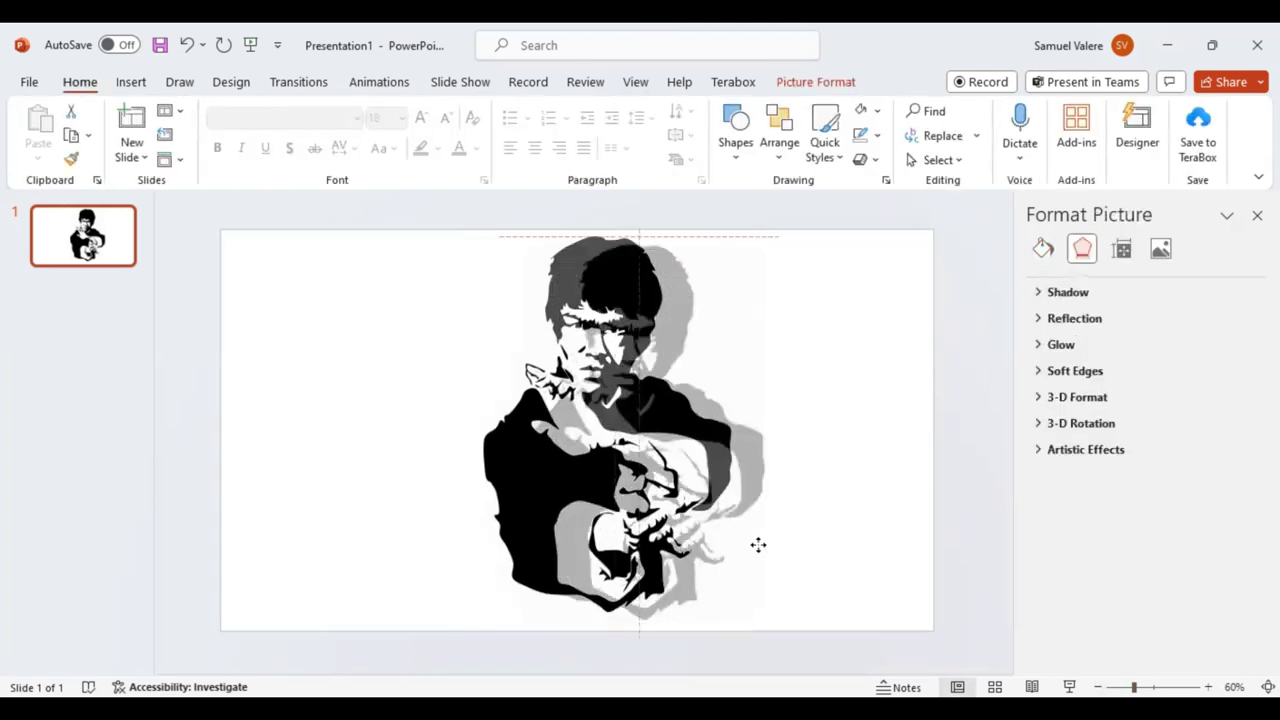
{"action": "mouse_move", "coordinate": [683, 629]}
{"action": "left_mouse_down"}
{"action": "mouse_move", "coordinate": [893, 402]}
{"action": "mouse_move", "coordinate": [808, 505]}
{"action": "mouse_move", "coordinate": [886, 367]}
{"action": "mouse_move", "coordinate": [886, 329]}
{"action": "left_mouse_up"}
Step: Set the corner photo's transparency to 0% and shrink it slightly more
{"action": "left_click", "coordinate": [1160, 248]}
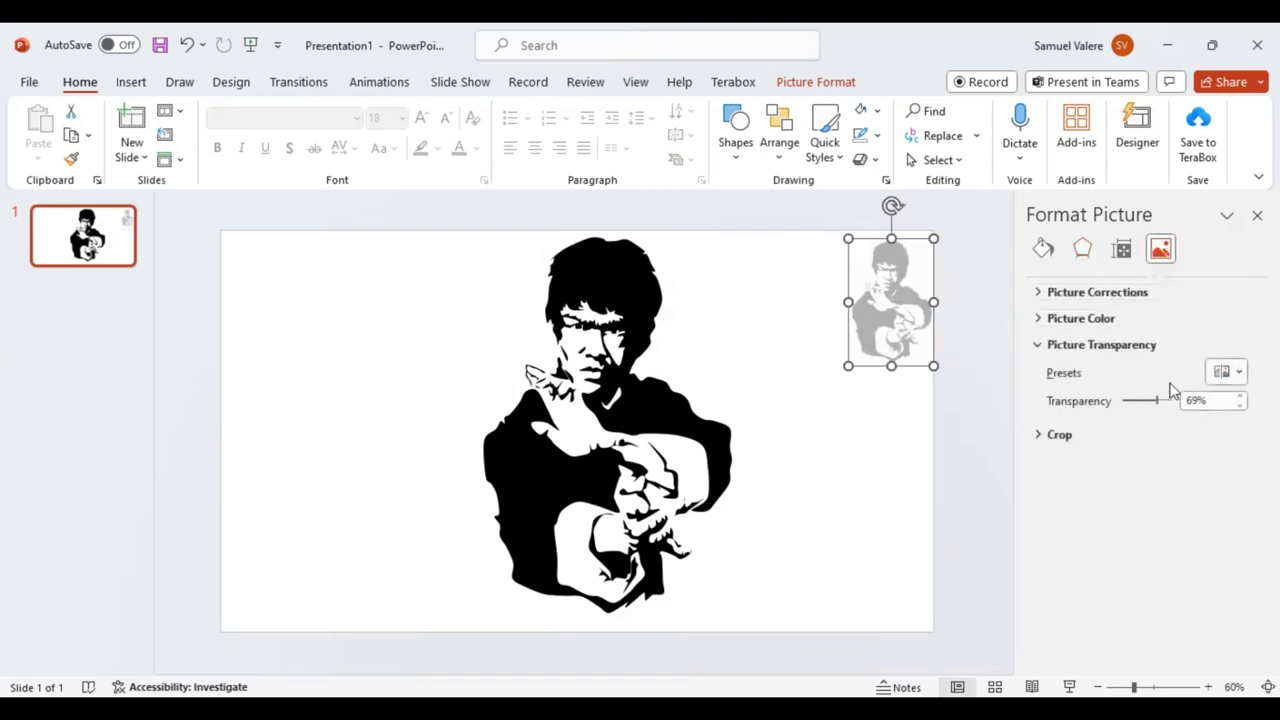
{"action": "left_click_drag", "start_coordinate": [1160, 403], "coordinate": [1124, 401]}
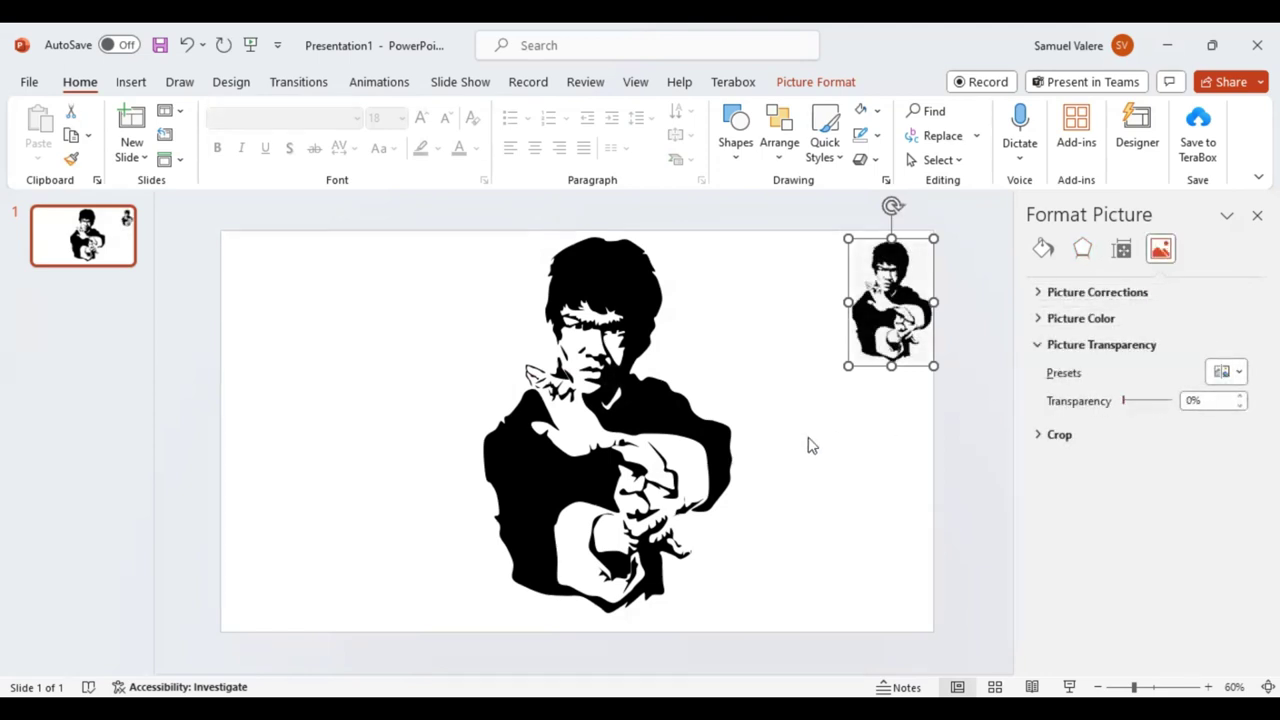
{"action": "left_click", "coordinate": [855, 380]}
{"action": "left_click", "coordinate": [866, 352]}
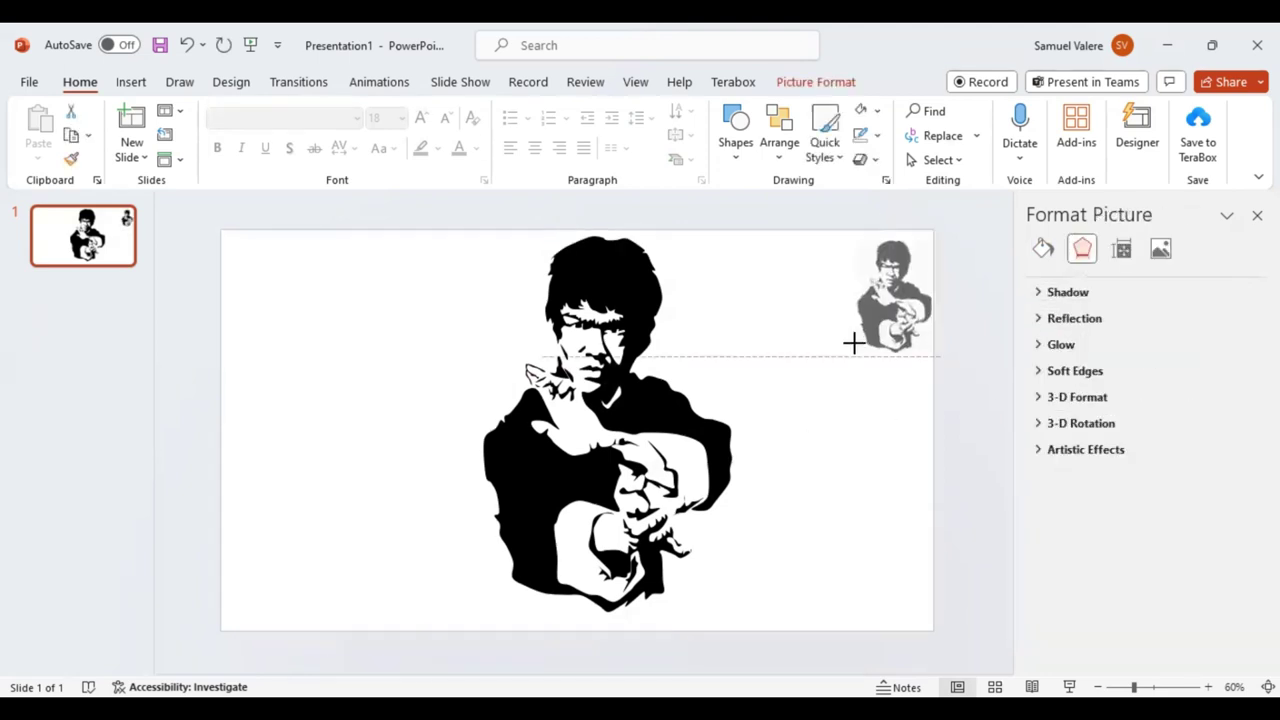